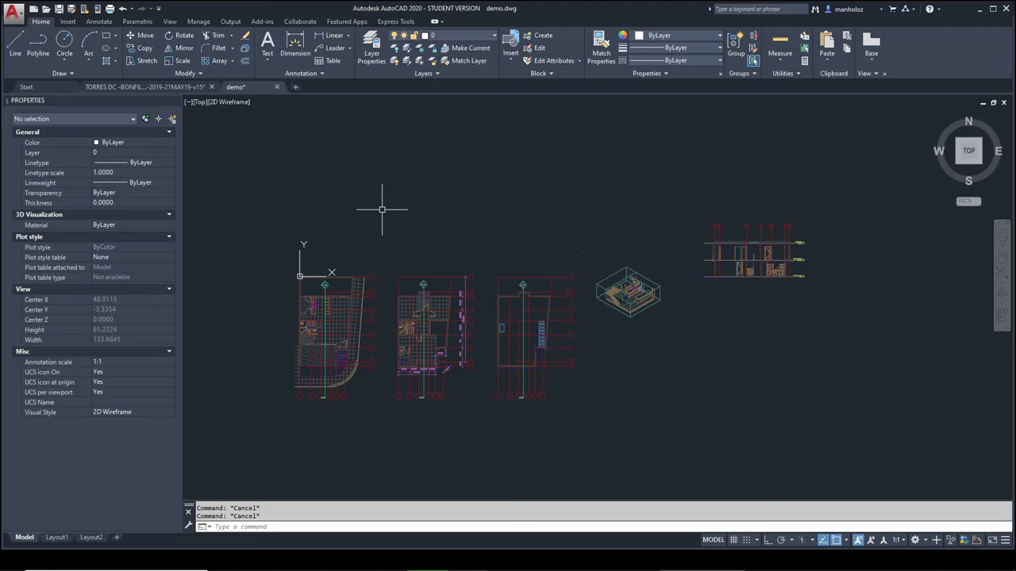
Set Drawing Units length precision to 0.000, keeping Decimal type and Meters insertion scale.
type("s")
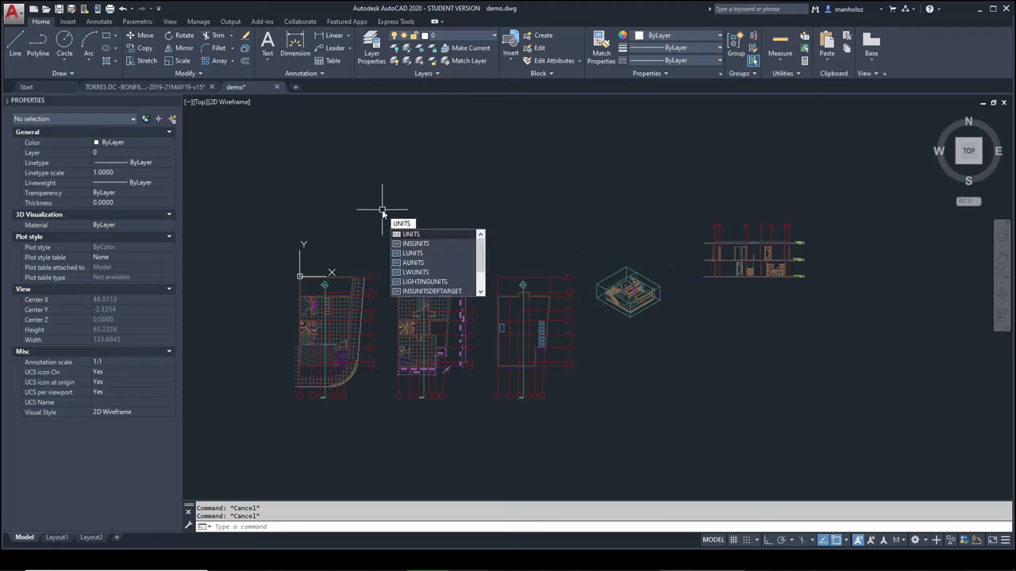
key("Return")
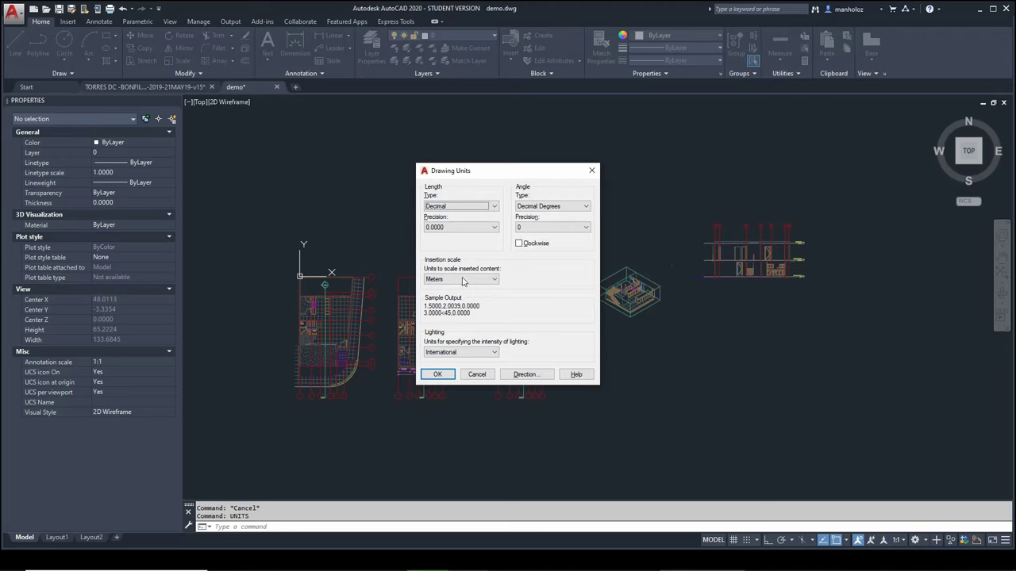
left_click(431, 229)
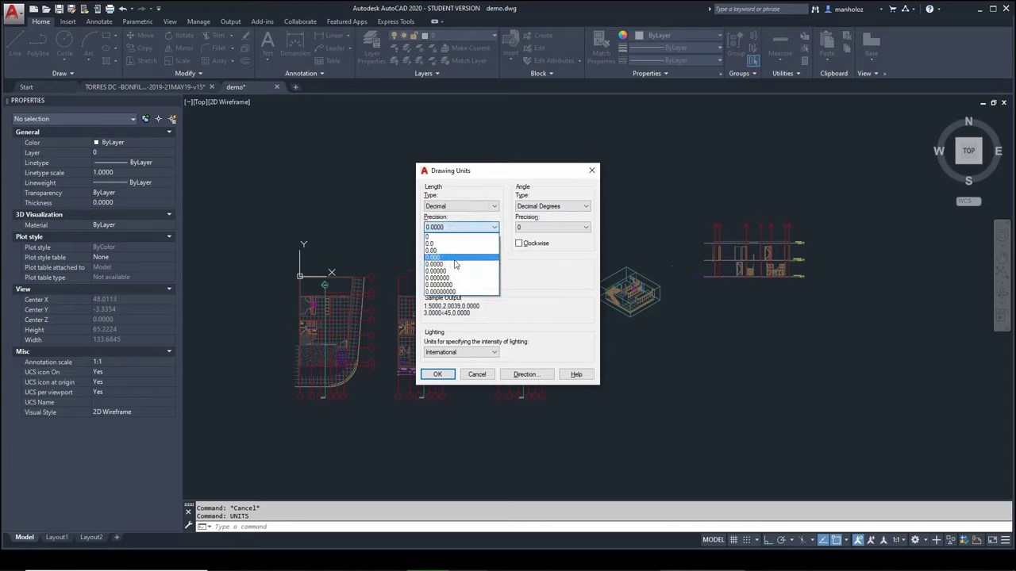
left_click(458, 265)
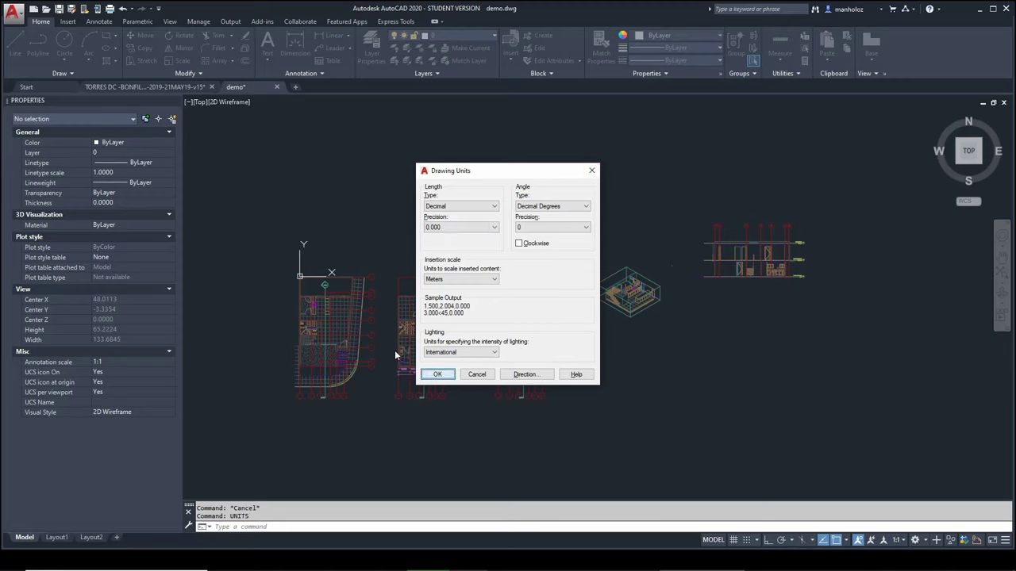
left_click(436, 375)
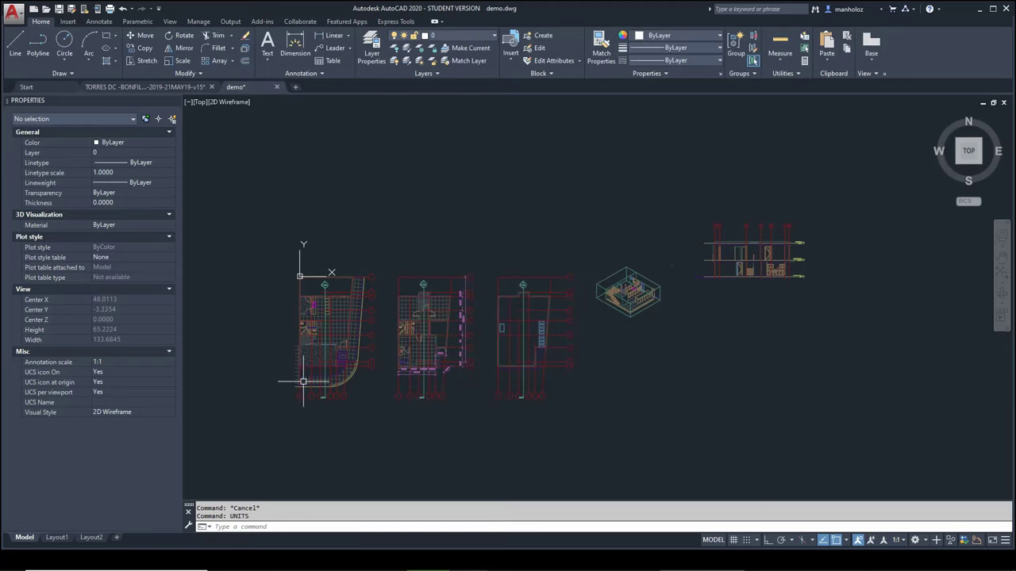
scroll(297, 379, "up", 2)
scroll(309, 306, "up", 2)
scroll(310, 305, "up", 3)
scroll(397, 325, "up", 1)
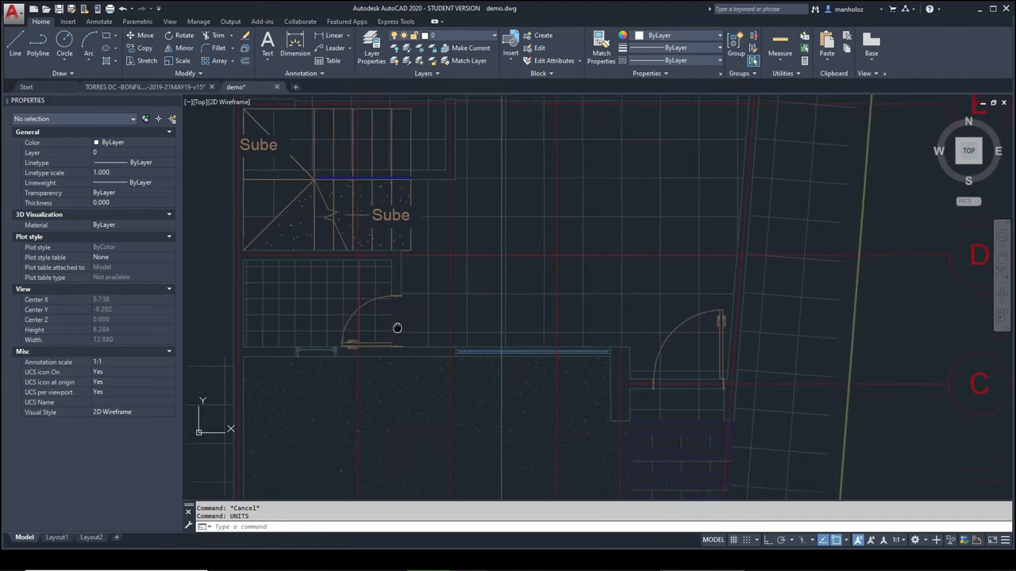
scroll(408, 306, "up", 2)
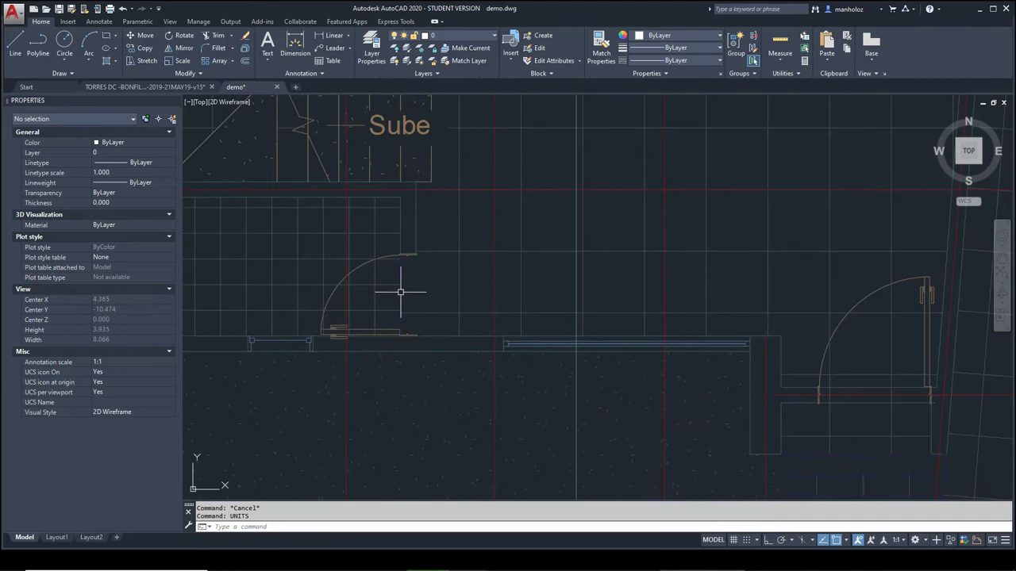
type("di")
key("Return")
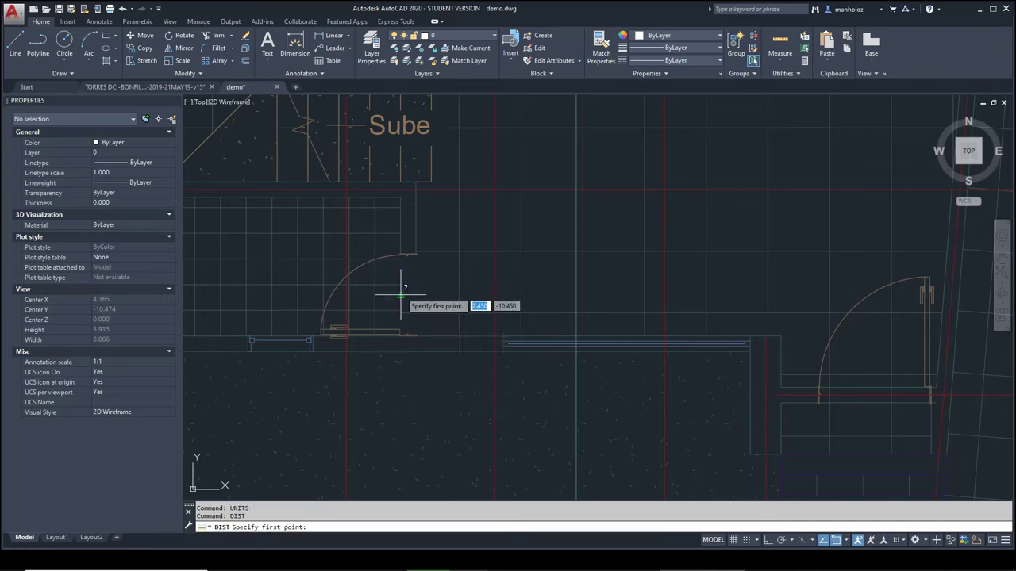
left_click(400, 236)
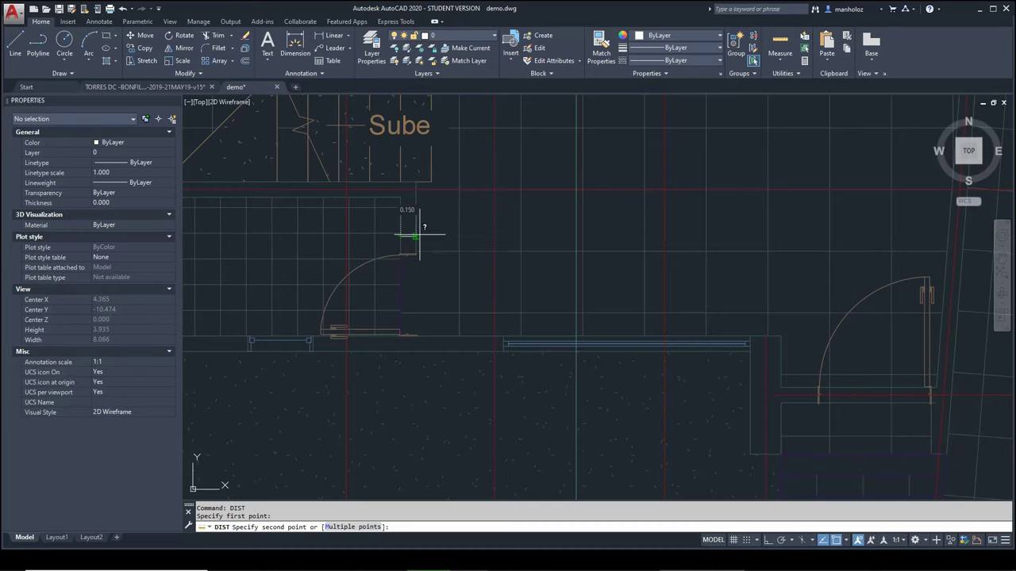
key("Escape")
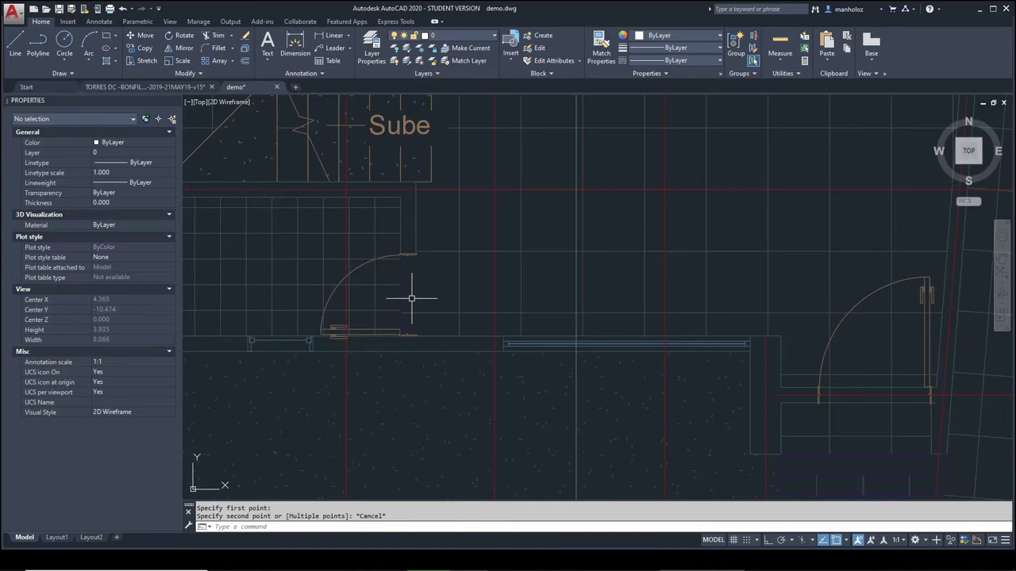
scroll(383, 302, "down", 2)
scroll(385, 294, "down", 1)
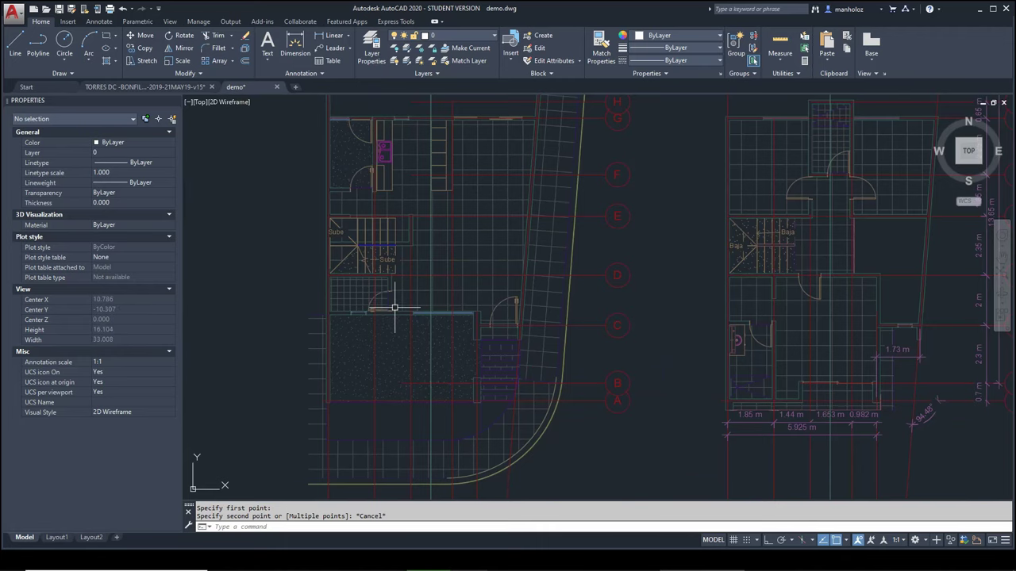
scroll(397, 306, "down", 2)
scroll(395, 313, "down", 1)
middle_click_drag(395, 314, 384, 309)
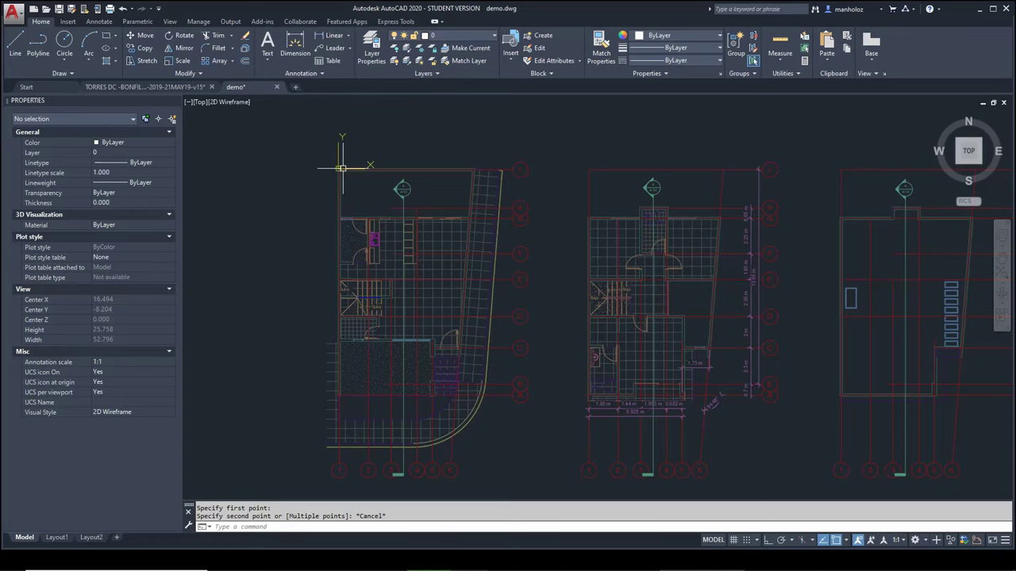
scroll(329, 160, "down", 2)
scroll(332, 158, "down", 2)
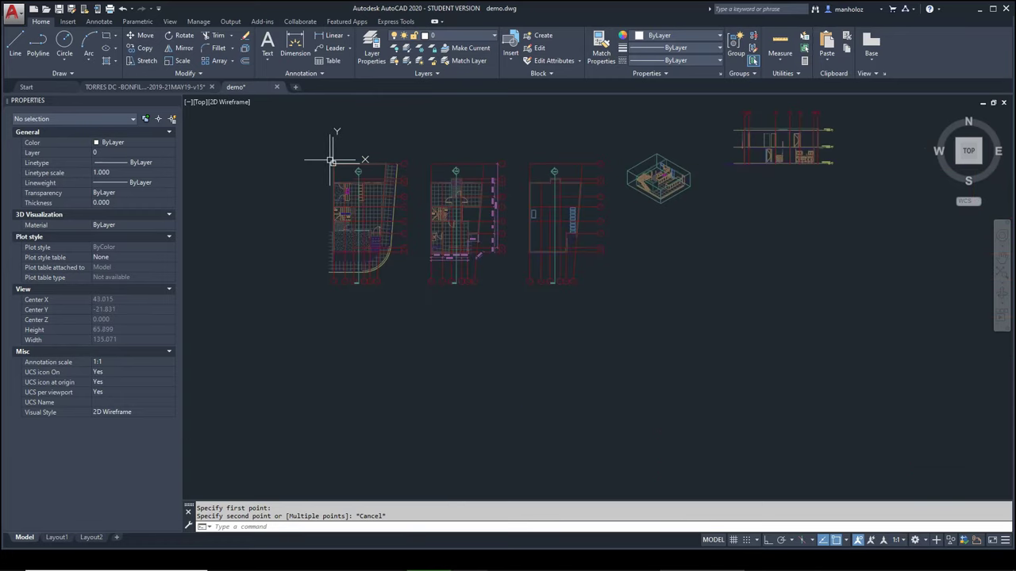
middle_click_drag(332, 159, 346, 235)
scroll(346, 235, "up", 2)
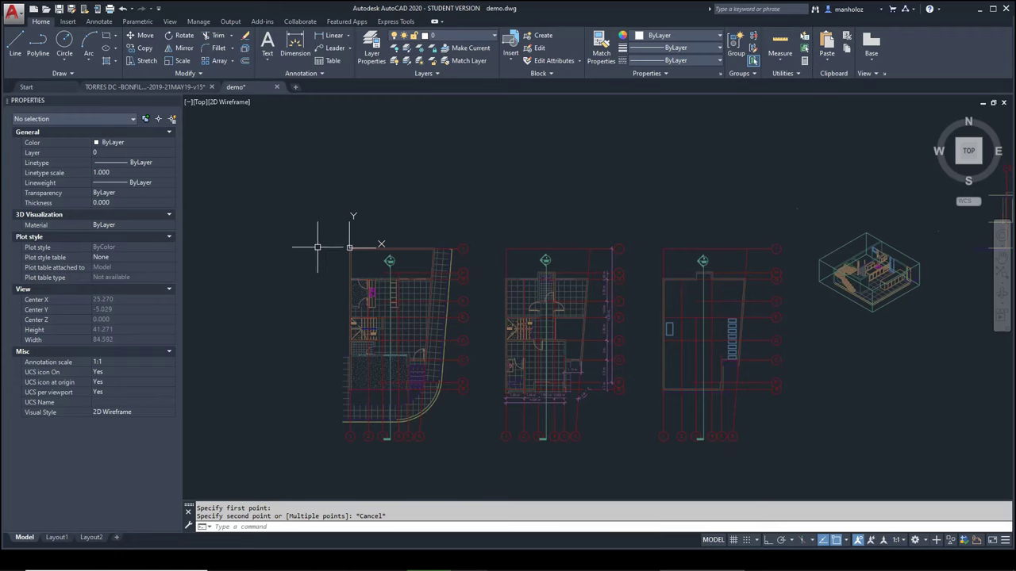
mouse_move(639, 282)
middle_mouse_down()
mouse_move(527, 283)
mouse_move(513, 272)
mouse_move(541, 278)
middle_mouse_up()
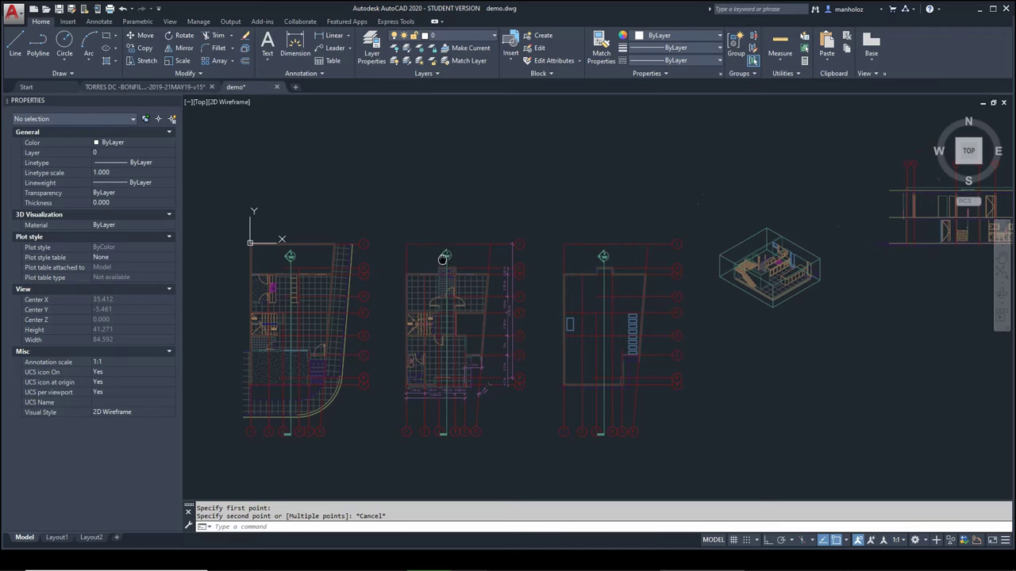
middle_click_drag(442, 261, 461, 245)
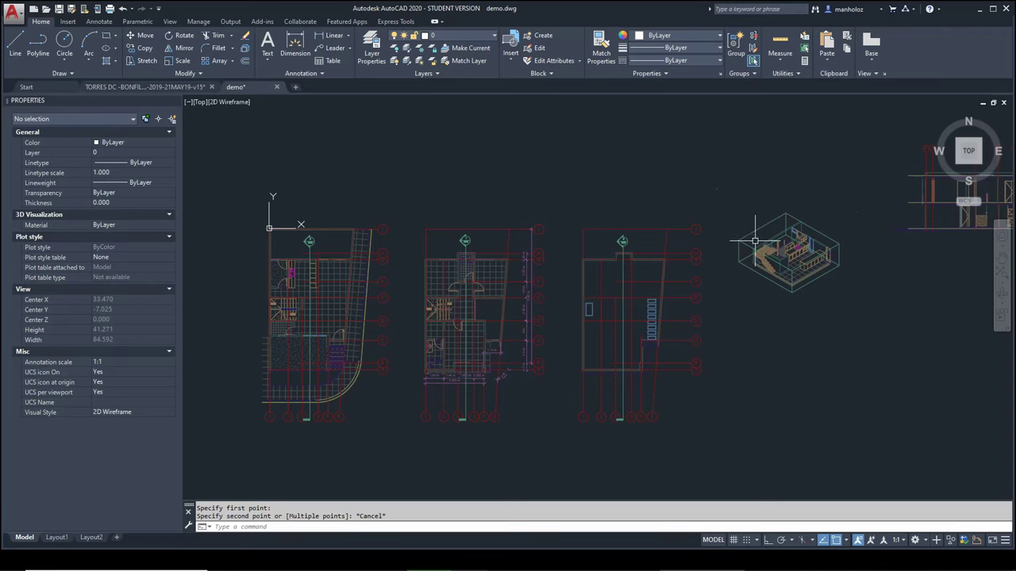
scroll(755, 240, "up", 2)
mouse_move(522, 292)
middle_mouse_down()
mouse_move(808, 286)
mouse_move(974, 222)
middle_mouse_up()
middle_click_drag(619, 215, 717, 238)
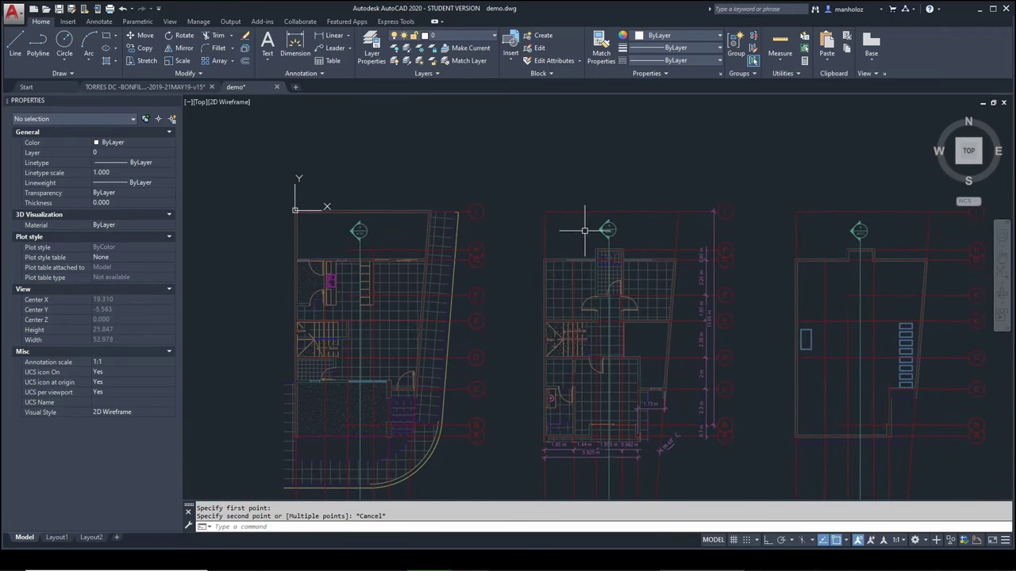
middle_click_drag(585, 231, 564, 210)
middle_click_drag(544, 349, 537, 294)
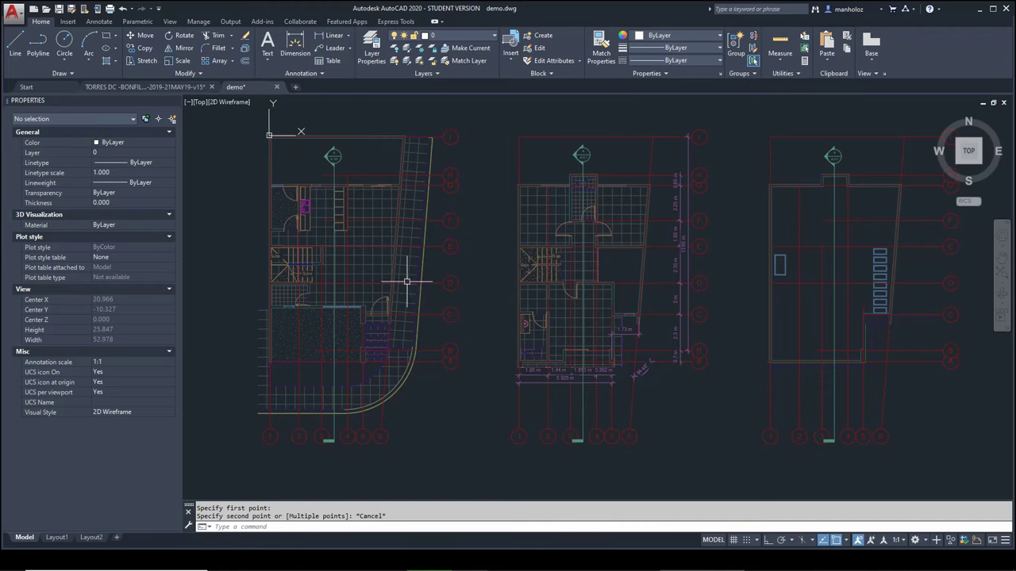
middle_click_drag(280, 172, 280, 188)
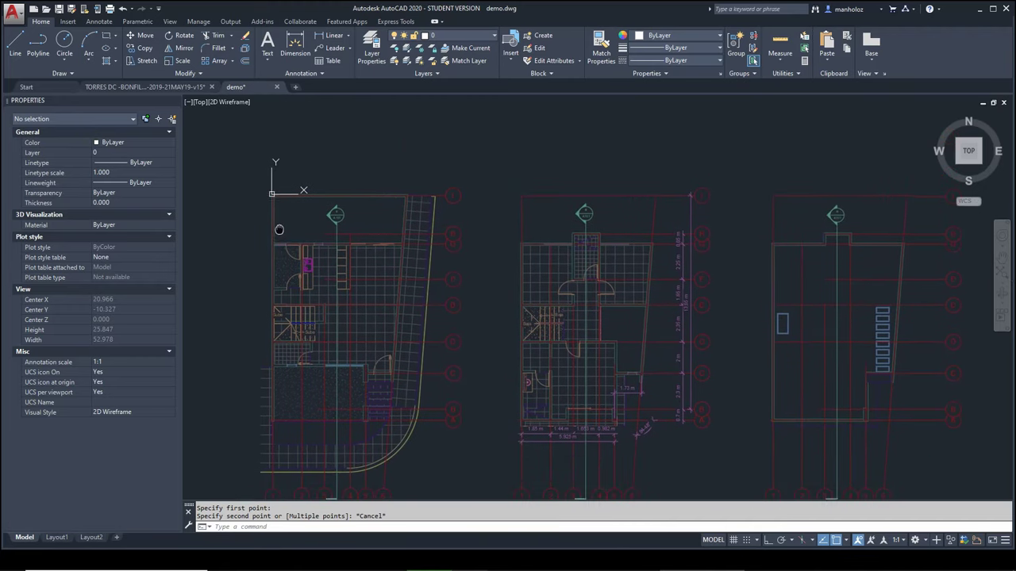
left_click(454, 35)
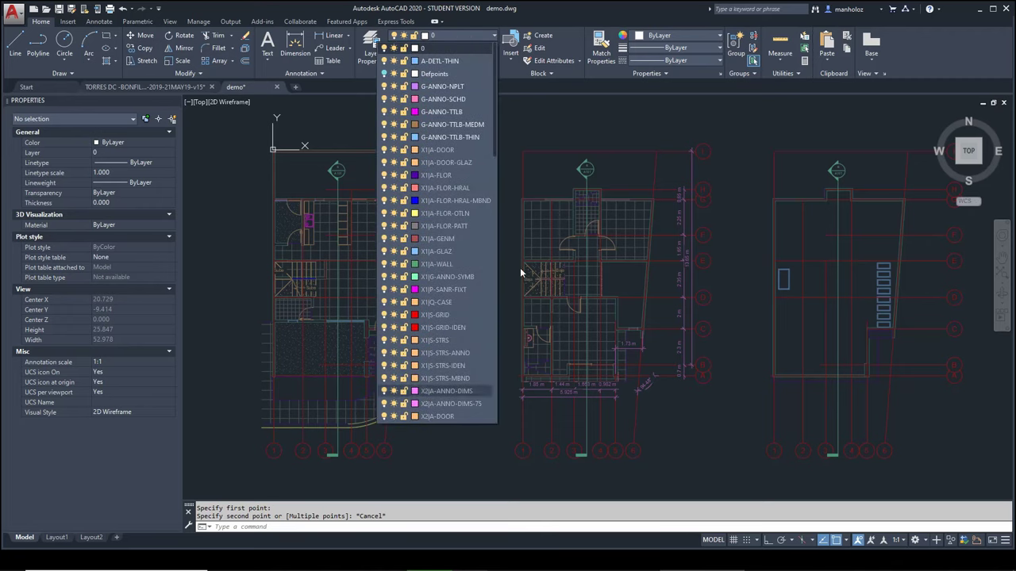
left_click(529, 127)
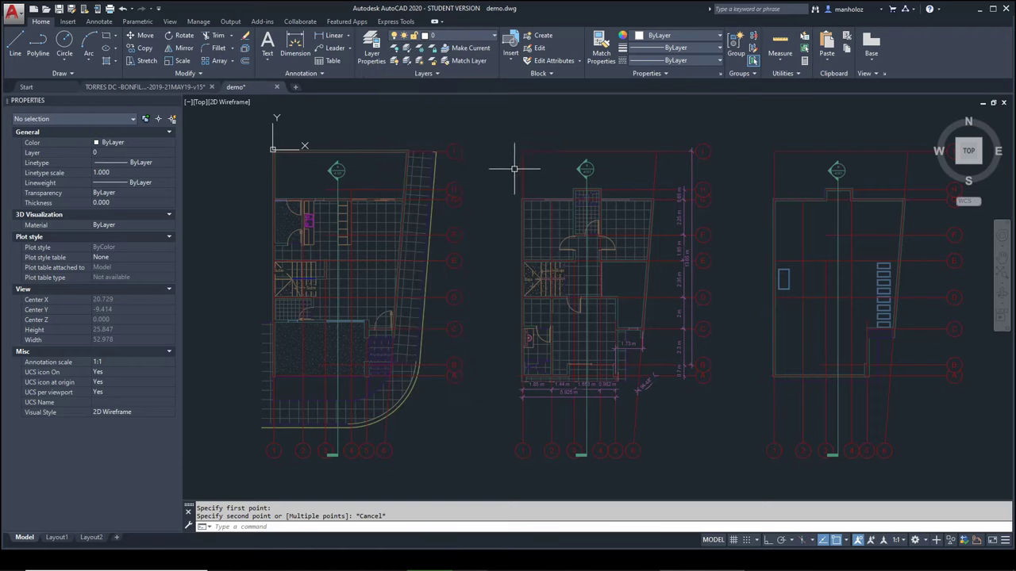
key("Escape")
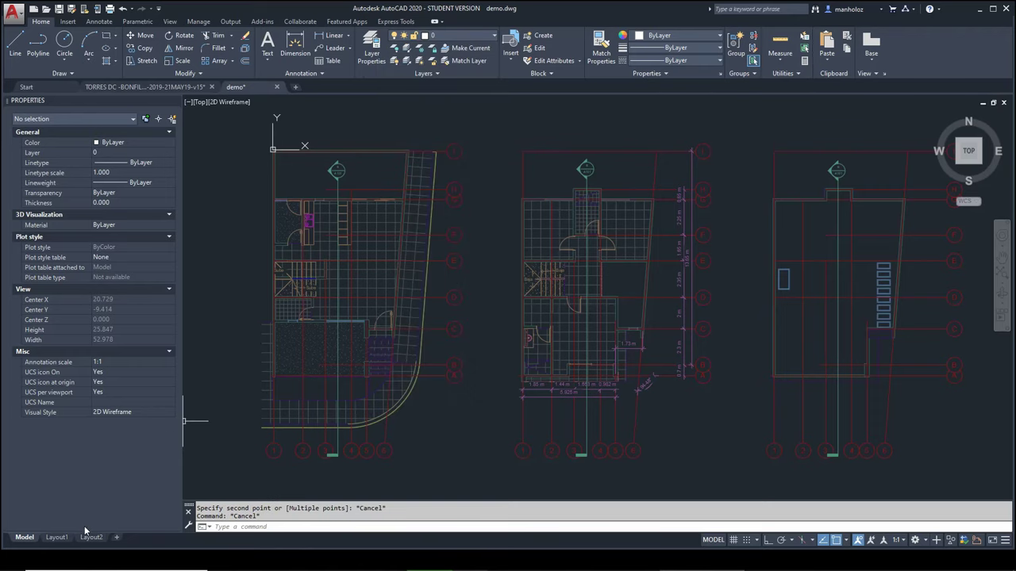
left_click(57, 537)
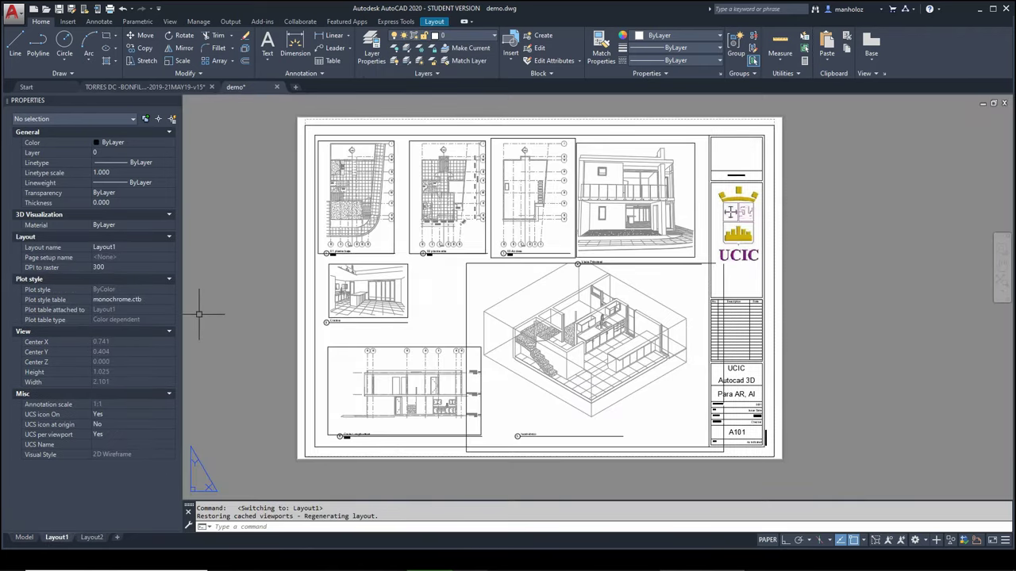
mouse_move(332, 275)
middle_mouse_down()
mouse_move(321, 269)
mouse_move(333, 280)
middle_mouse_up()
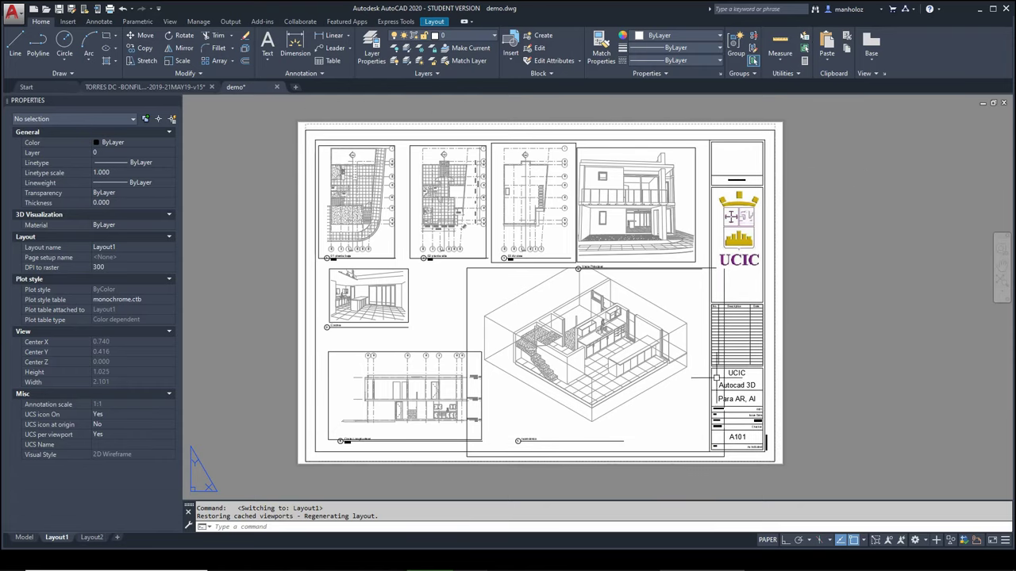
scroll(475, 243, "up", 2)
scroll(309, 258, "up", 2)
scroll(372, 167, "up", 2)
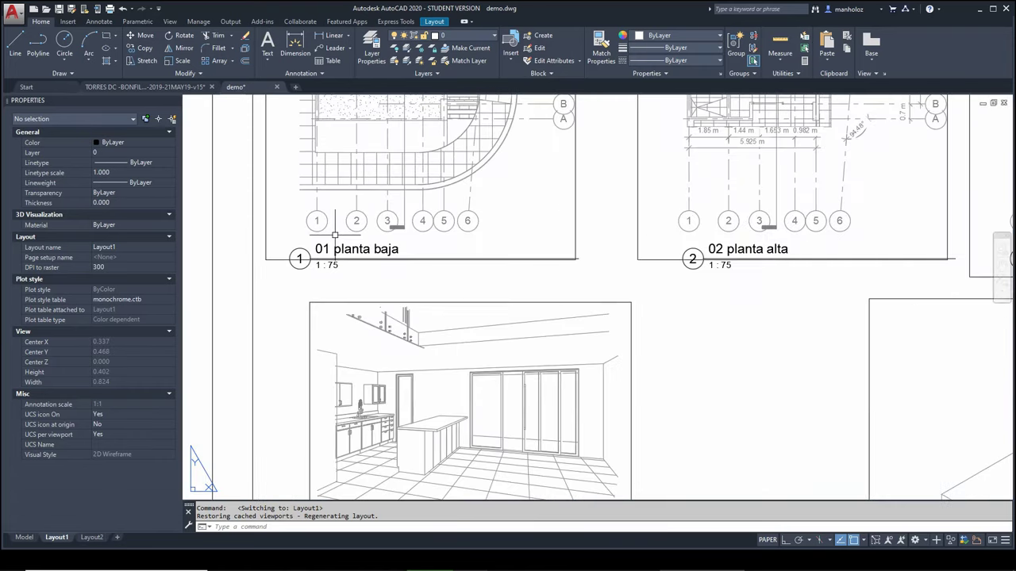
scroll(383, 174, "down", 2)
scroll(374, 188, "down", 2)
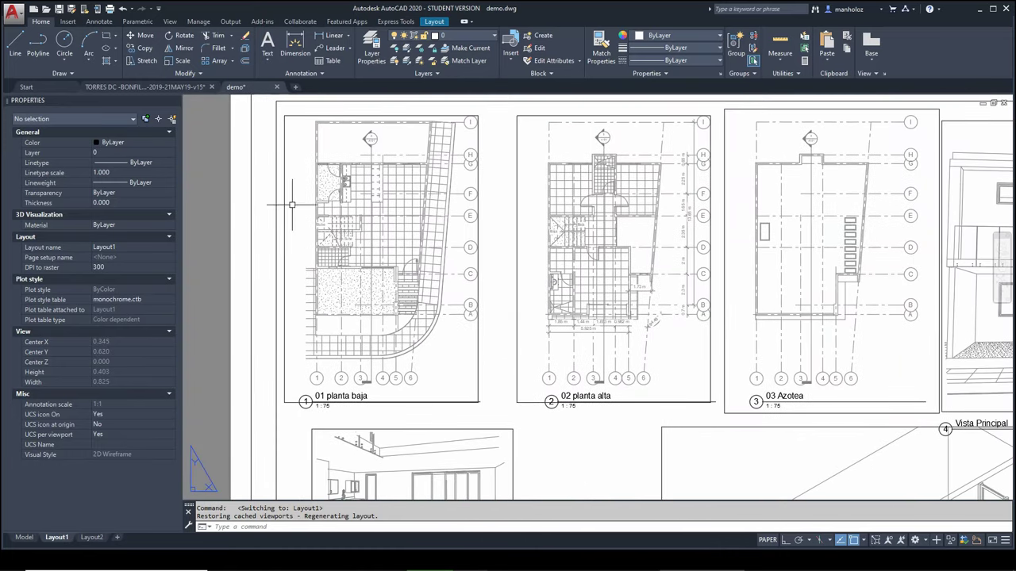
scroll(558, 297, "down", 2)
scroll(521, 317, "up", 2)
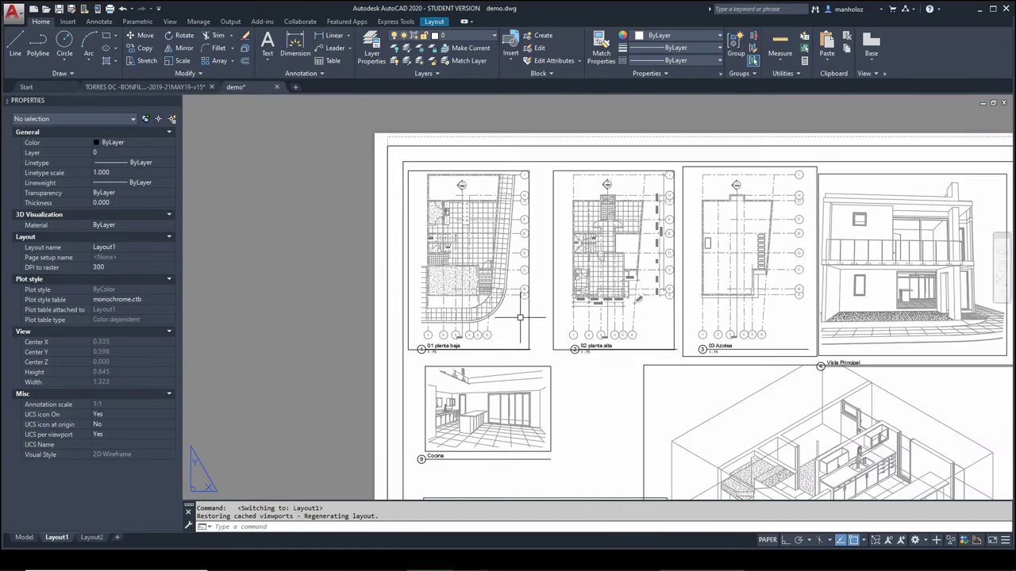
mouse_move(709, 272)
middle_mouse_down()
mouse_move(460, 253)
mouse_move(222, 270)
middle_mouse_up()
scroll(703, 238, "down", 1)
scroll(703, 238, "down", 1)
mouse_move(703, 318)
middle_mouse_down()
mouse_move(703, 226)
mouse_move(655, 234)
middle_mouse_up()
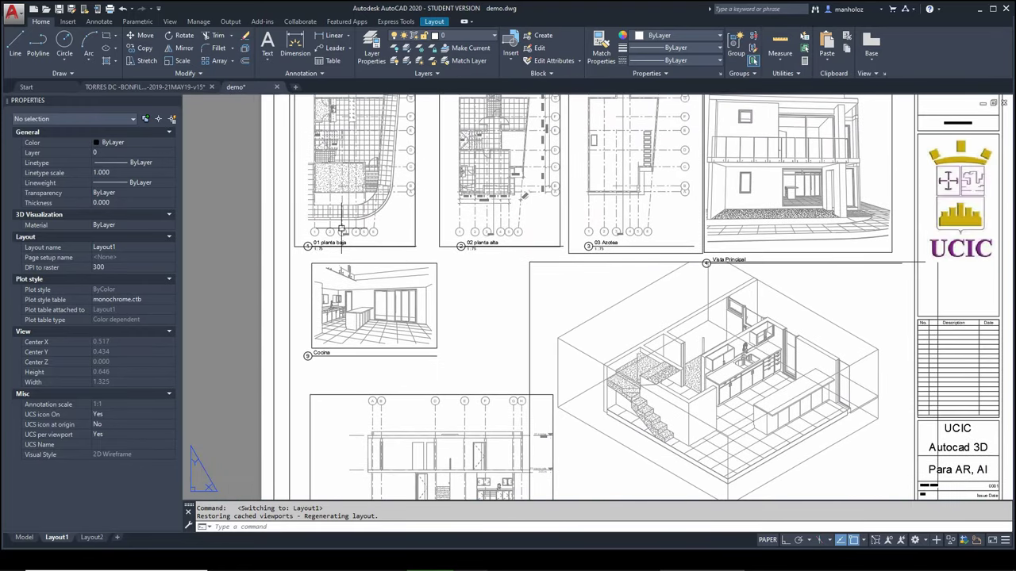
scroll(319, 220, "up", 5)
scroll(319, 220, "down", 2)
scroll(351, 350, "down", 2)
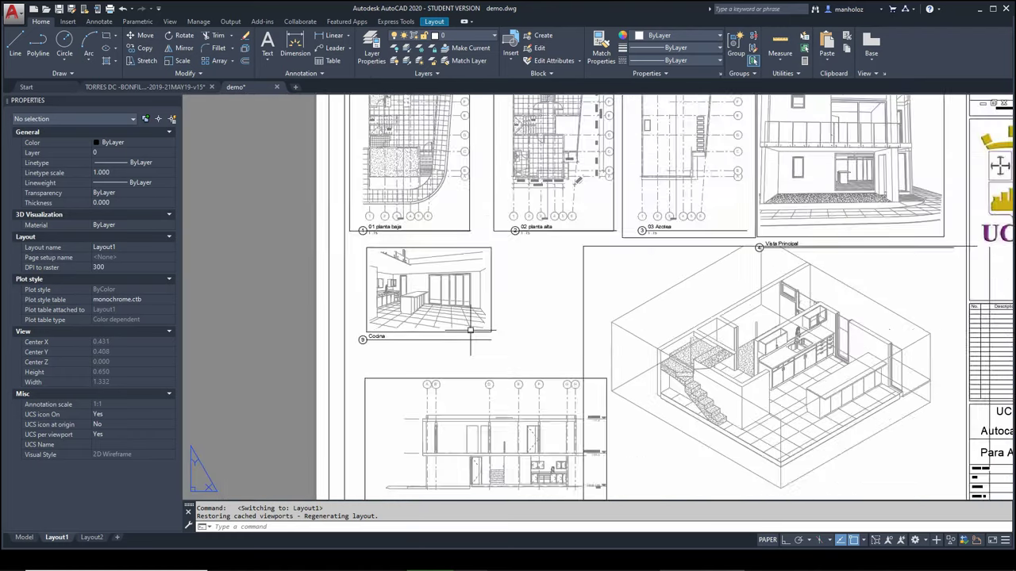
scroll(472, 331, "down", 2)
scroll(570, 350, "up", 1)
scroll(328, 418, "up", 4)
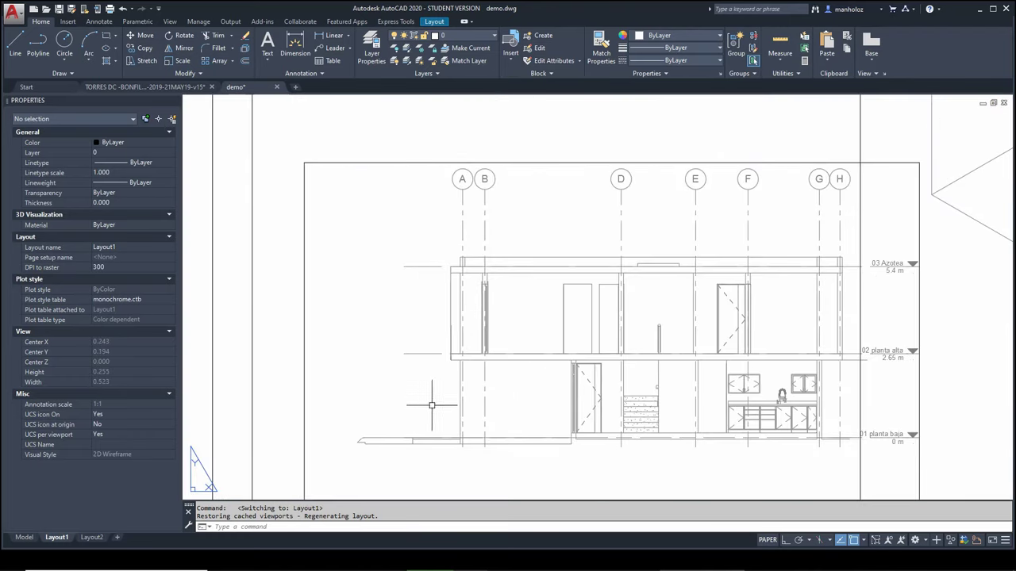
scroll(444, 404, "down", 2)
scroll(492, 407, "down", 3)
middle_click_drag(444, 397, 238, 397)
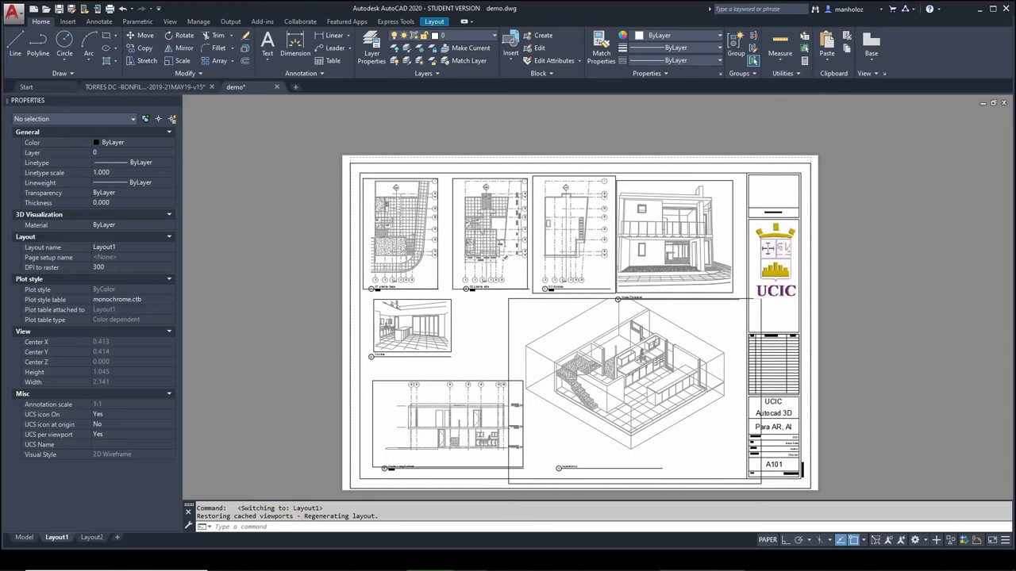
scroll(197, 388, "down", 1)
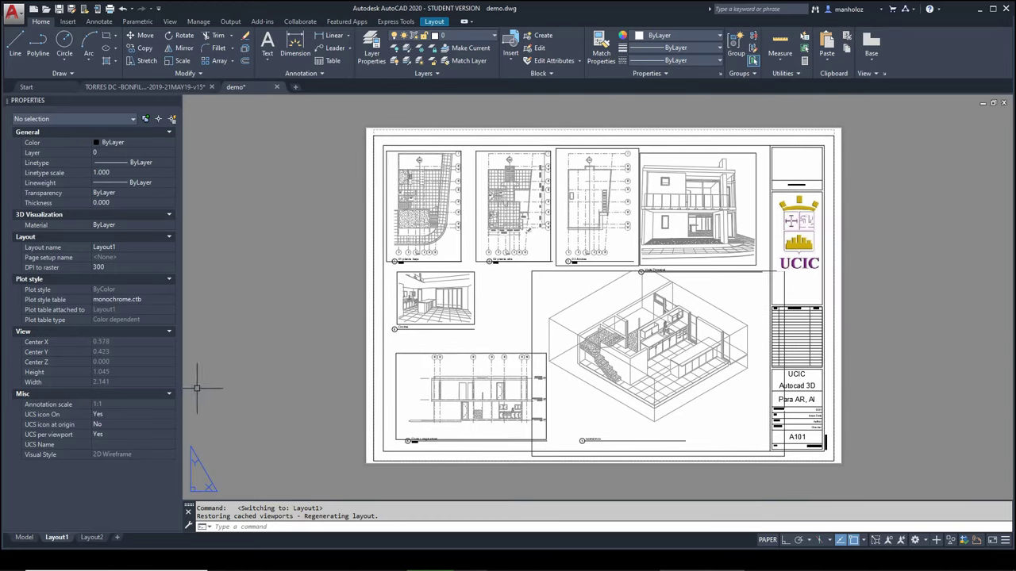
Switch to model space and zoom across the floor plans, kitchen model and elevation.
left_click(23, 539)
scroll(431, 215, "down", 1)
scroll(476, 277, "down", 2)
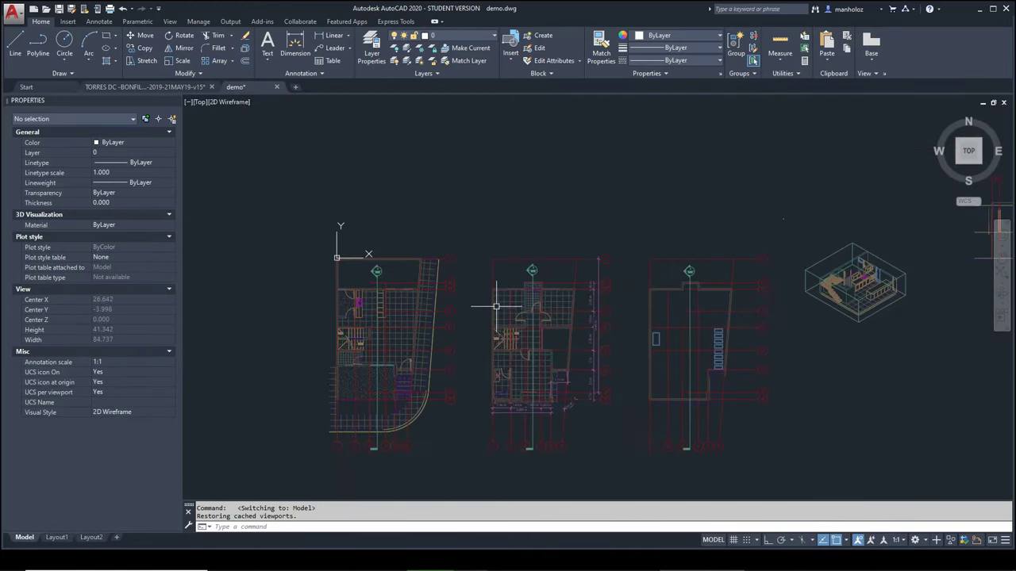
scroll(490, 304, "down", 3)
scroll(621, 296, "up", 1)
scroll(608, 297, "up", 3)
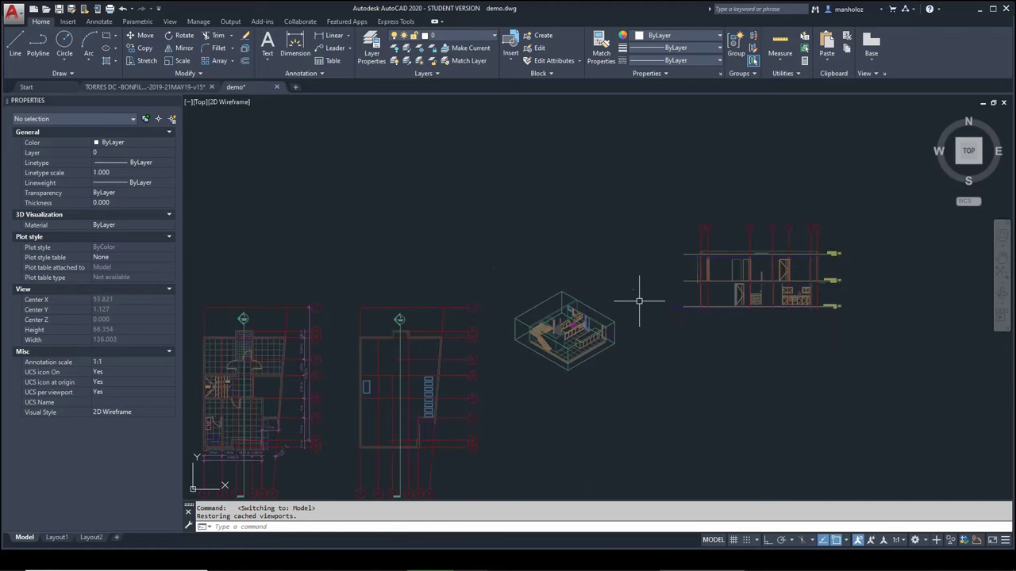
scroll(642, 294, "up", 3)
scroll(623, 258, "up", 5)
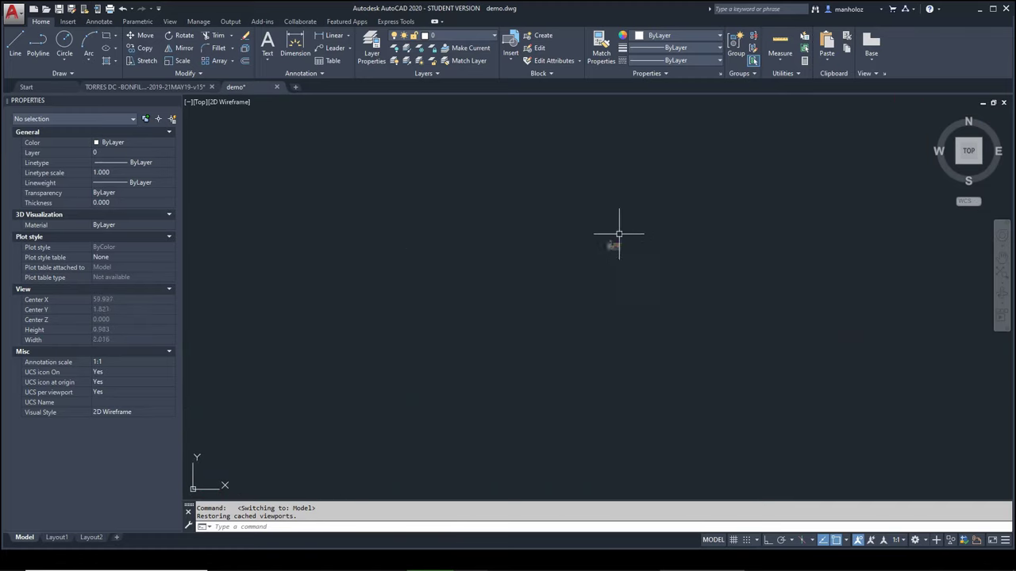
scroll(587, 254, "up", 5)
scroll(524, 277, "up", 6)
scroll(496, 273, "down", 5)
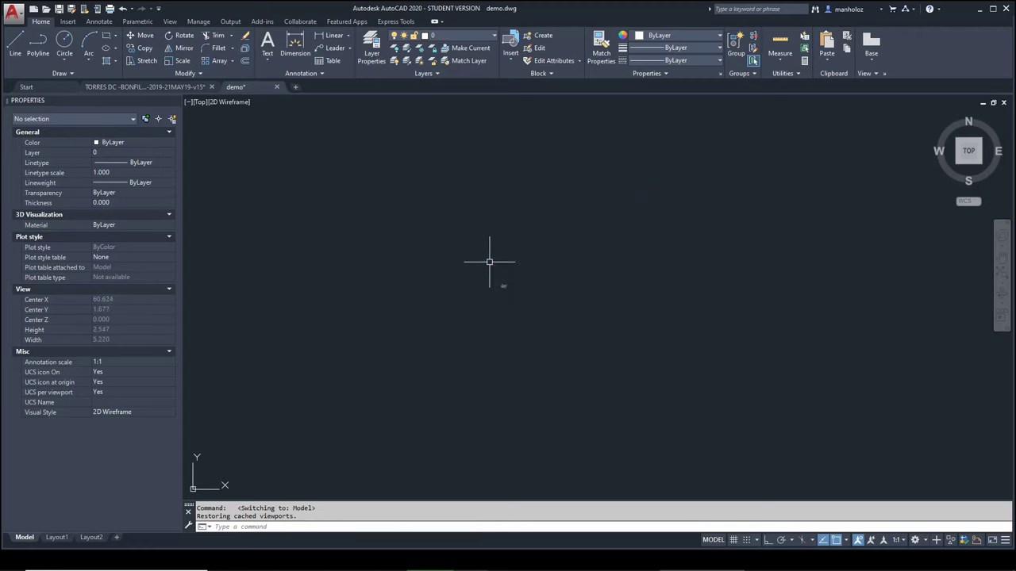
scroll(426, 256, "down", 4)
scroll(376, 220, "down", 2)
scroll(322, 258, "up", 3)
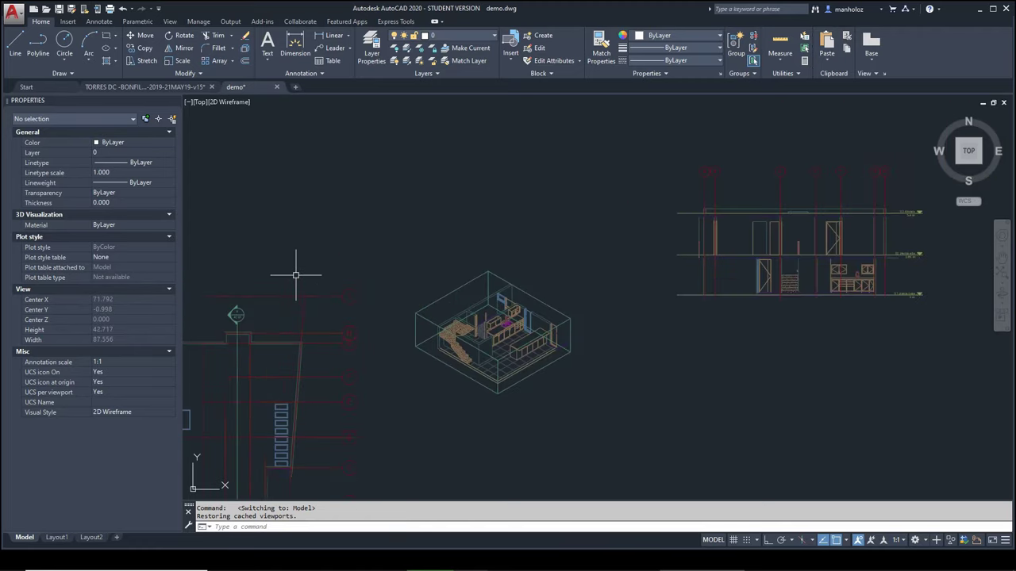
scroll(341, 278, "up", 3)
scroll(429, 207, "up", 5)
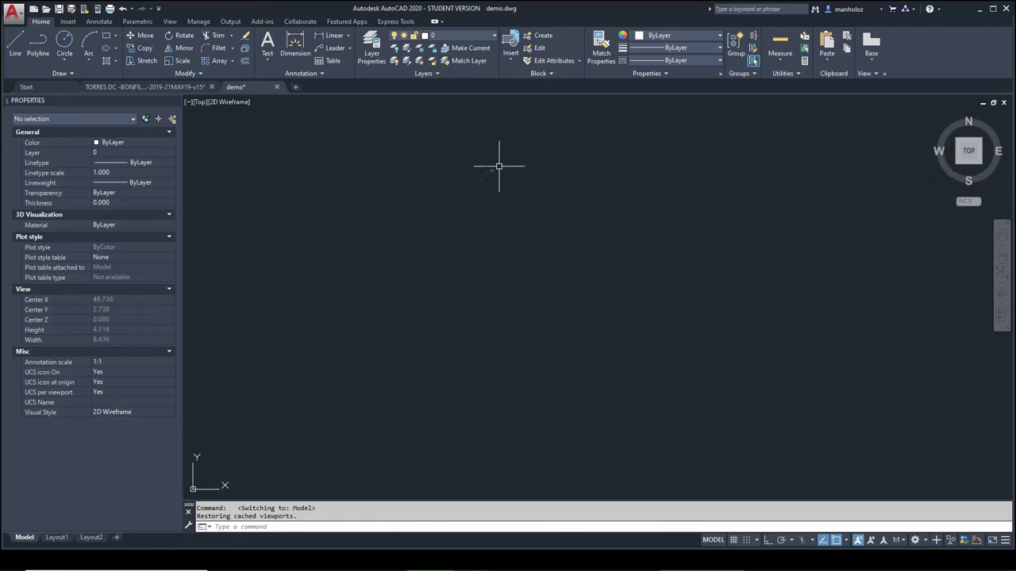
scroll(484, 163, "up", 5)
scroll(475, 144, "up", 7)
scroll(467, 141, "down", 10)
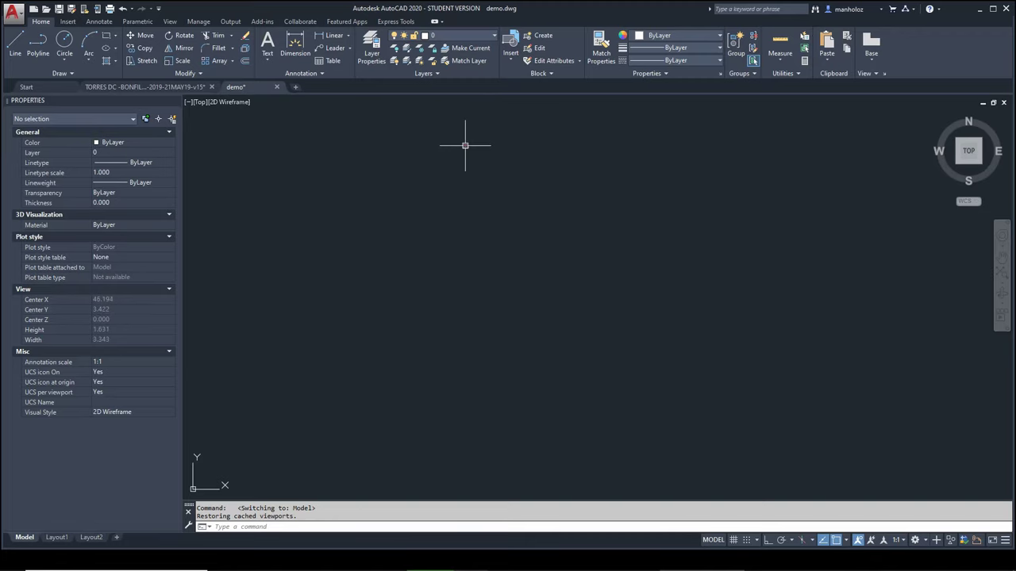
scroll(462, 151, "down", 10)
scroll(444, 174, "down", 5)
Pan to centre the floor plans and zoom in on them.
middle_click_drag(365, 252, 490, 294)
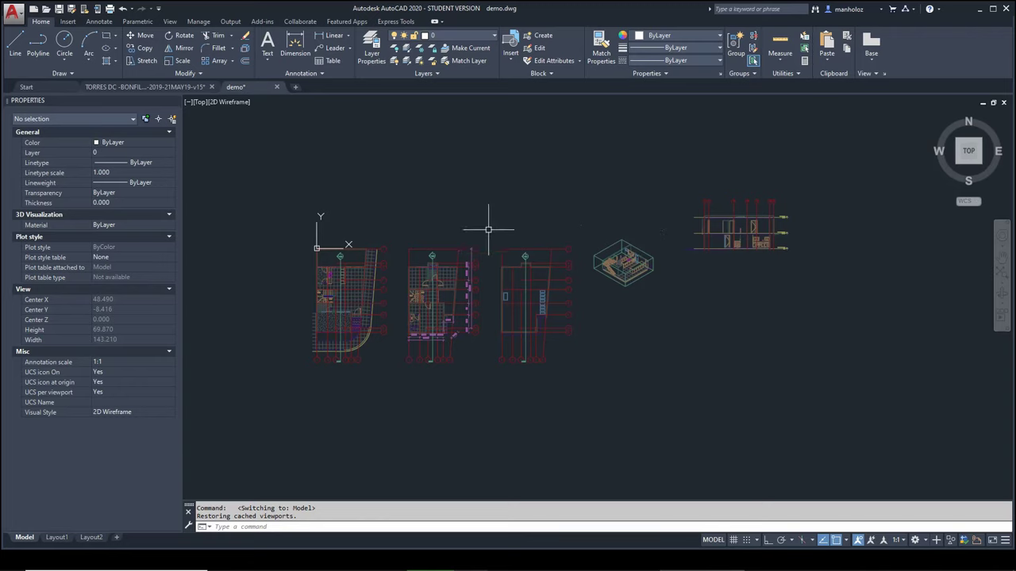
scroll(603, 253, "up", 1)
scroll(570, 218, "up", 1)
scroll(526, 188, "up", 2)
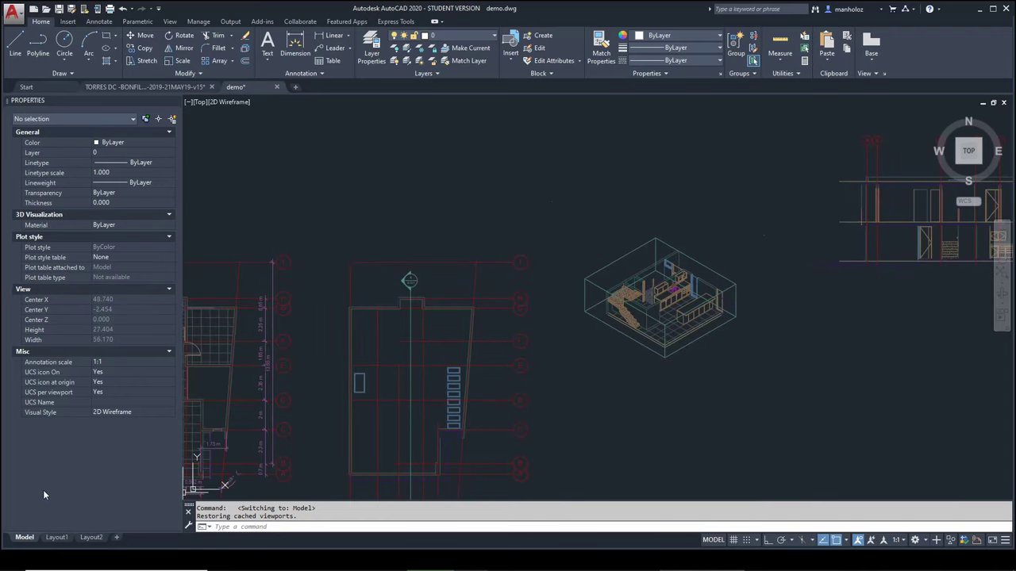
Return to Layout1 sheet A101 and zoom in on the UCIC title block, then zoom back out.
left_click(56, 537)
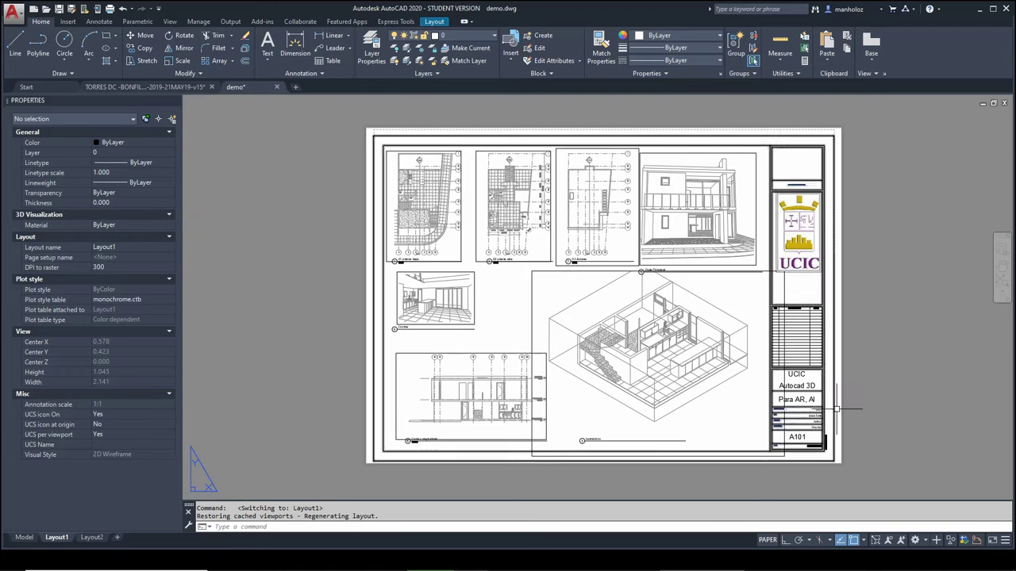
scroll(809, 454, "up", 2)
scroll(810, 454, "up", 1)
scroll(841, 404, "down", 2)
scroll(802, 208, "down", 2)
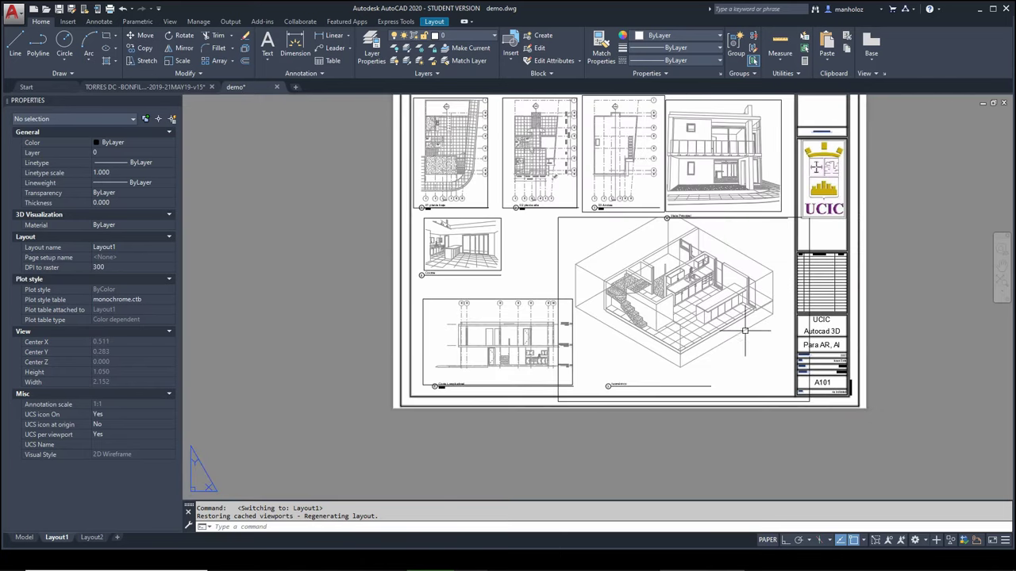
scroll(802, 208, "down", 1)
middle_click_drag(435, 419, 415, 418)
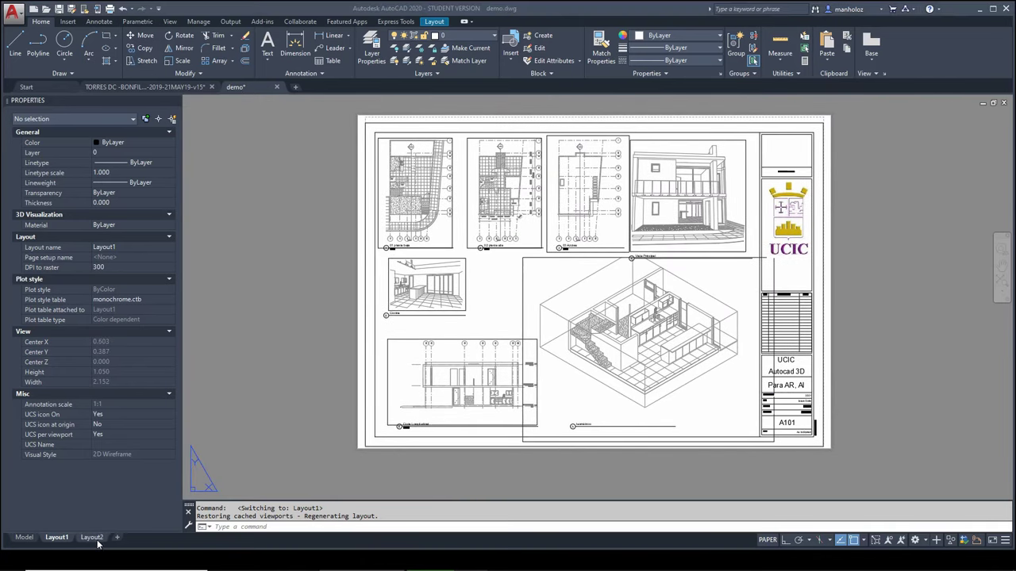
Permanently delete the Layout2 sheet.
left_click(93, 539)
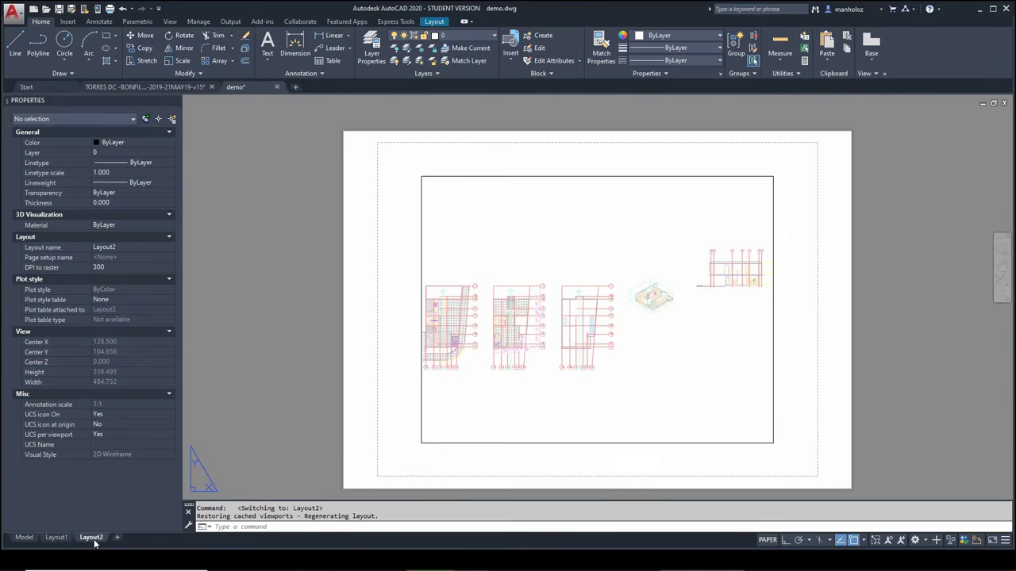
right_click(94, 540)
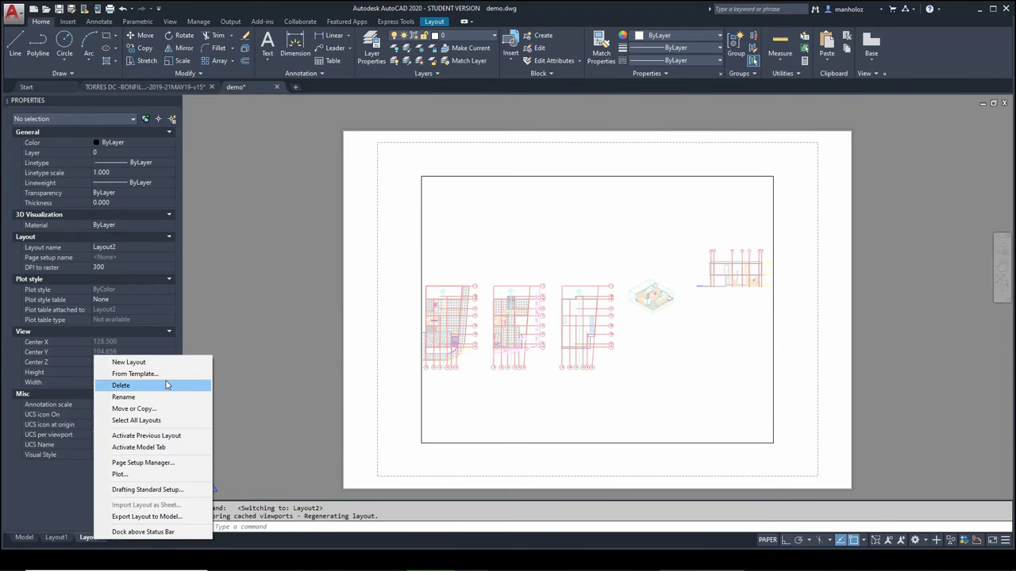
left_click(121, 386)
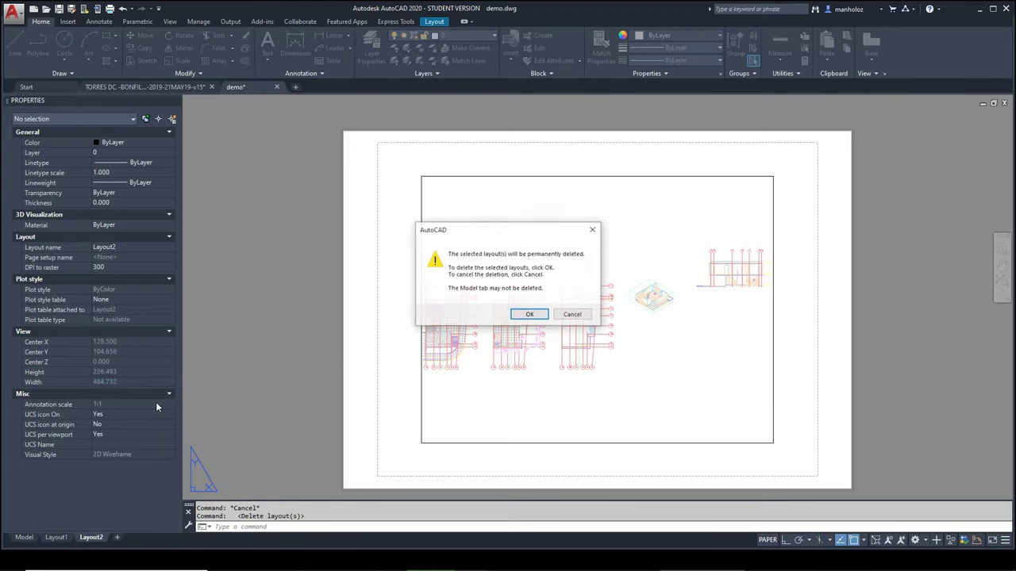
left_click(530, 316)
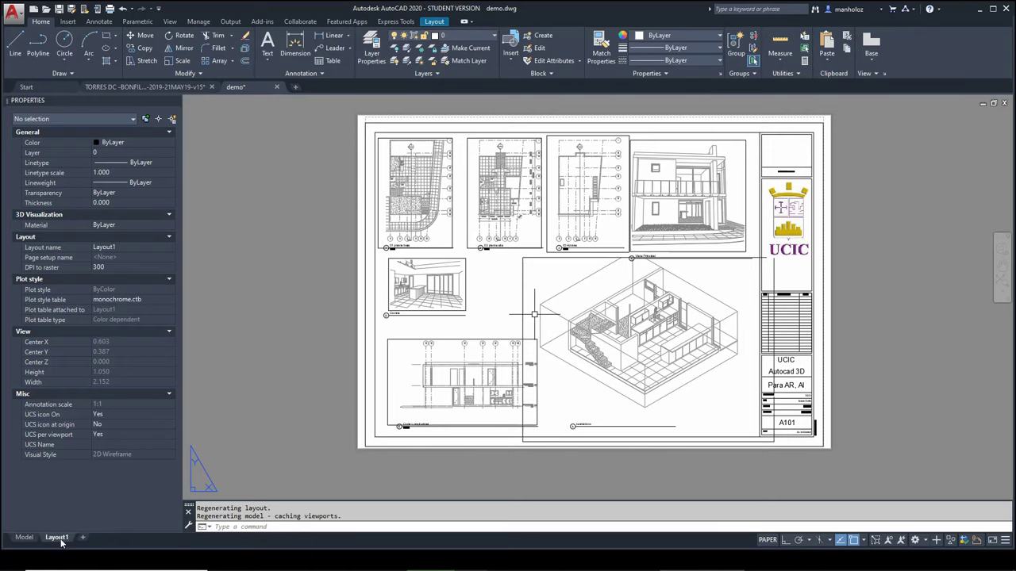
Add a new layout and name it 'plano a imprimir'.
left_click(85, 540)
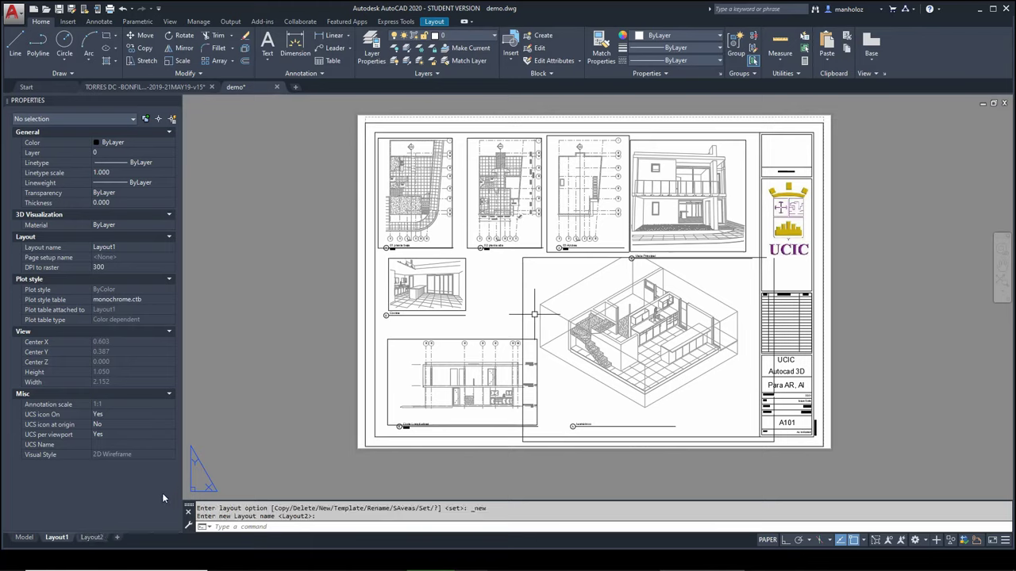
right_click(92, 538)
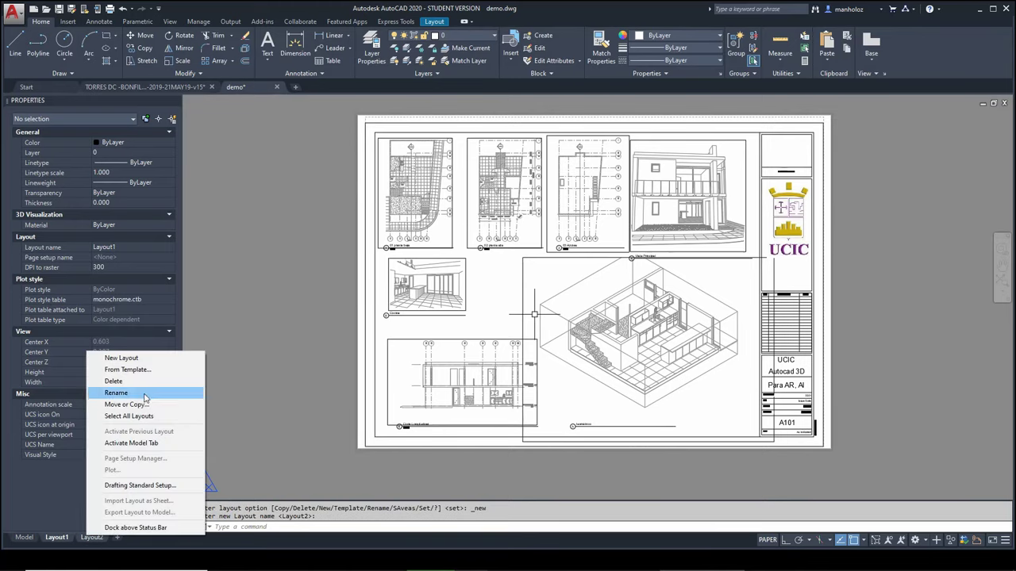
left_click(117, 393)
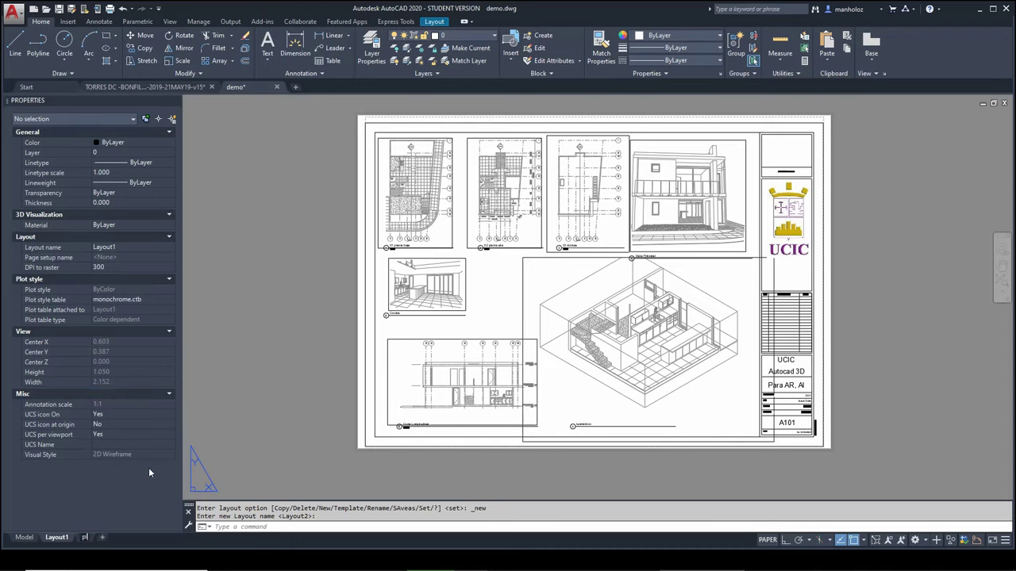
type("plano")
type(" a imp")
type("rimir")
key("Return")
Rename the layout to 'a102 (90x60cm)' and switch to it.
right_click(124, 544)
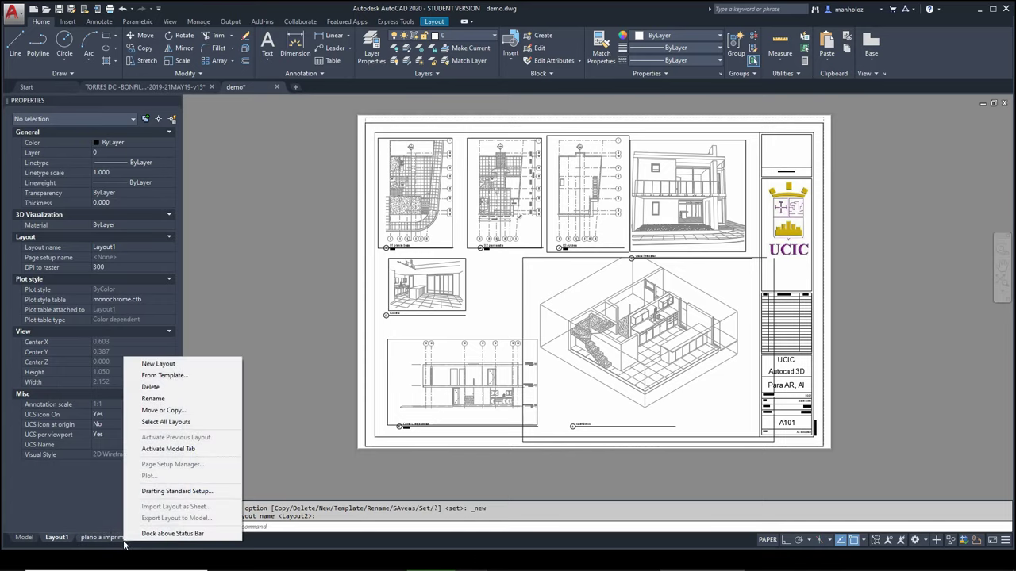
left_click(170, 400)
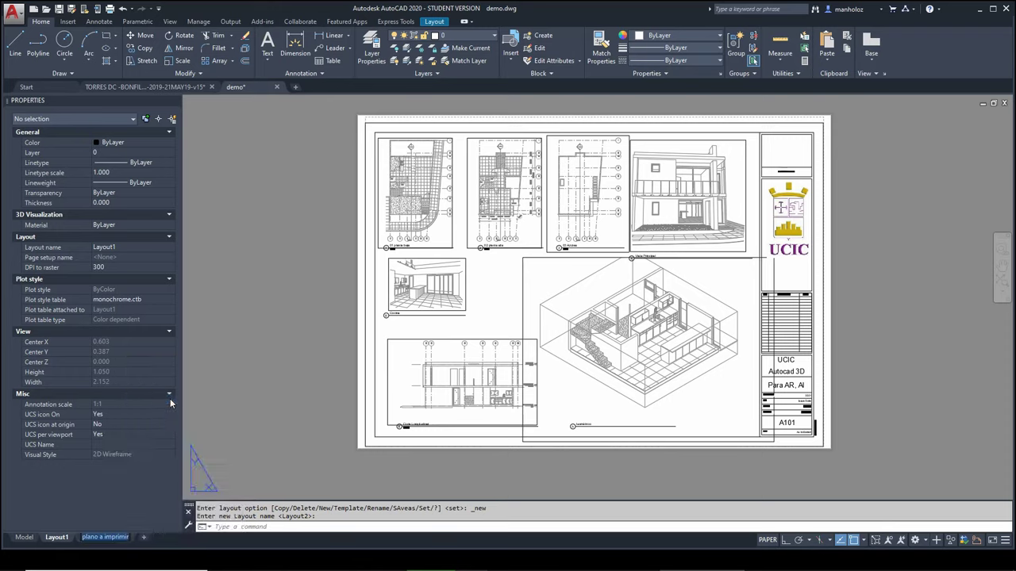
type("a192")
key("BackSpace")
key("BackSpace")
type("02")
key("Return")
type("(")
type("9")
type("0x60cm")
type(")")
key("Return")
left_click(94, 538)
Edit the a102 page setup and choose AutoCAD PDF (High Quality Print) as the plotter.
right_click(95, 538)
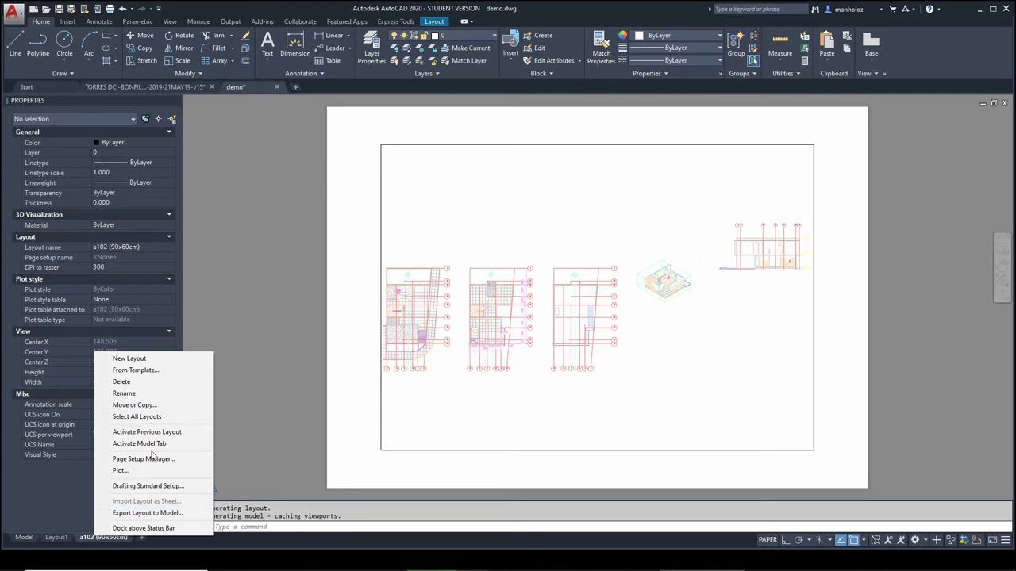
left_click(146, 459)
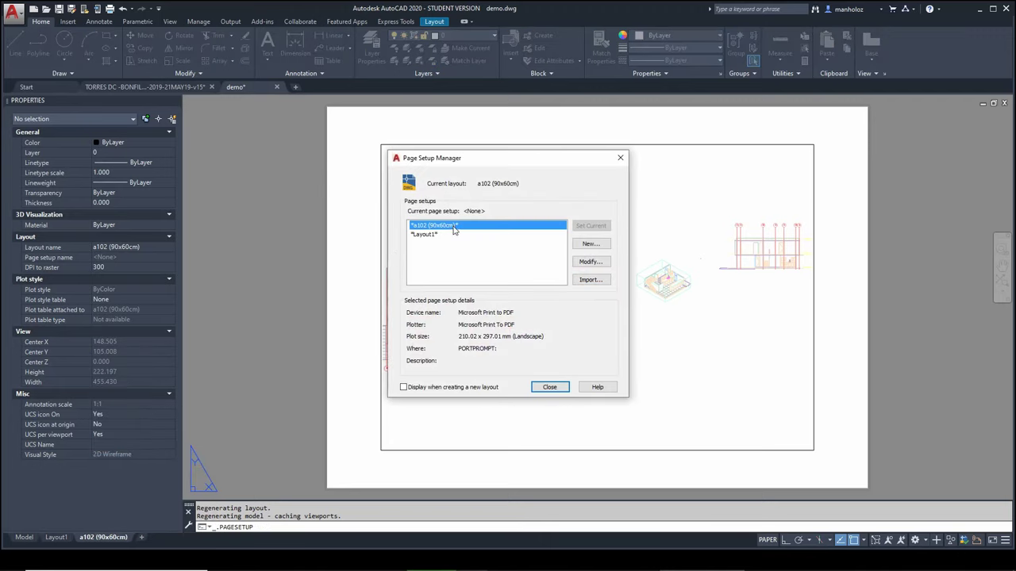
mouse_move(479, 231)
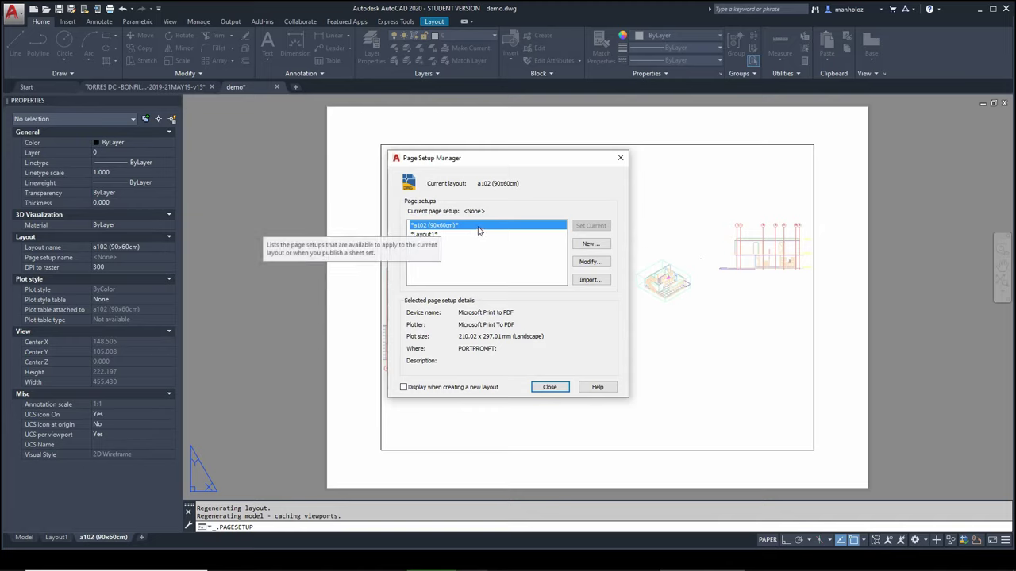
left_click(592, 262)
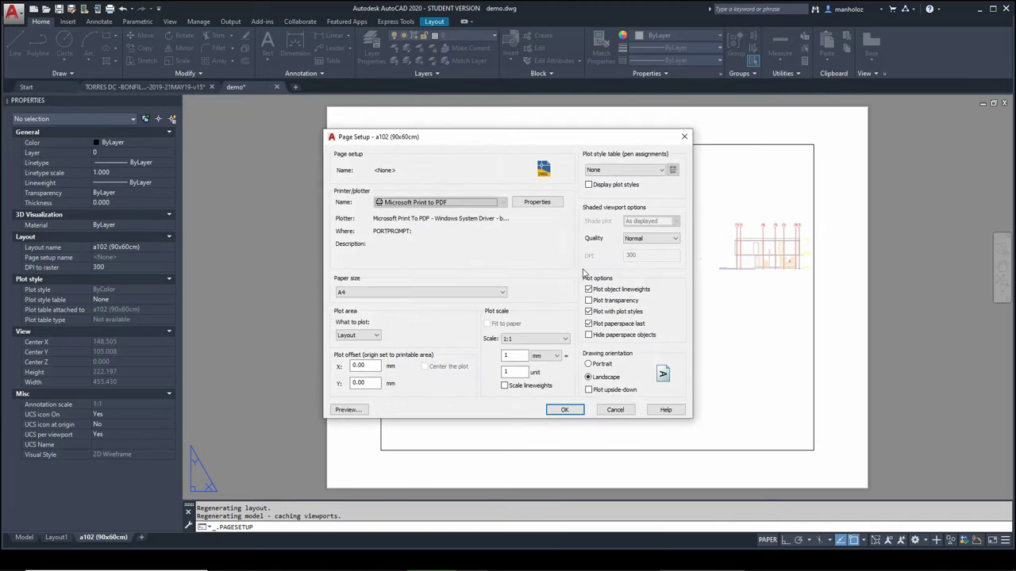
left_click(480, 203)
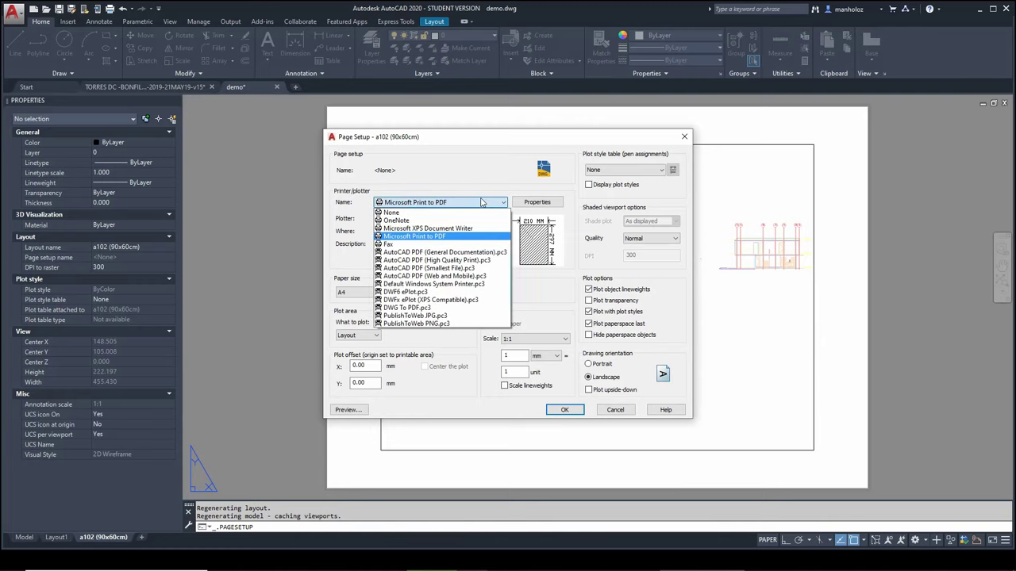
key("Up")
key("Up")
key("Up")
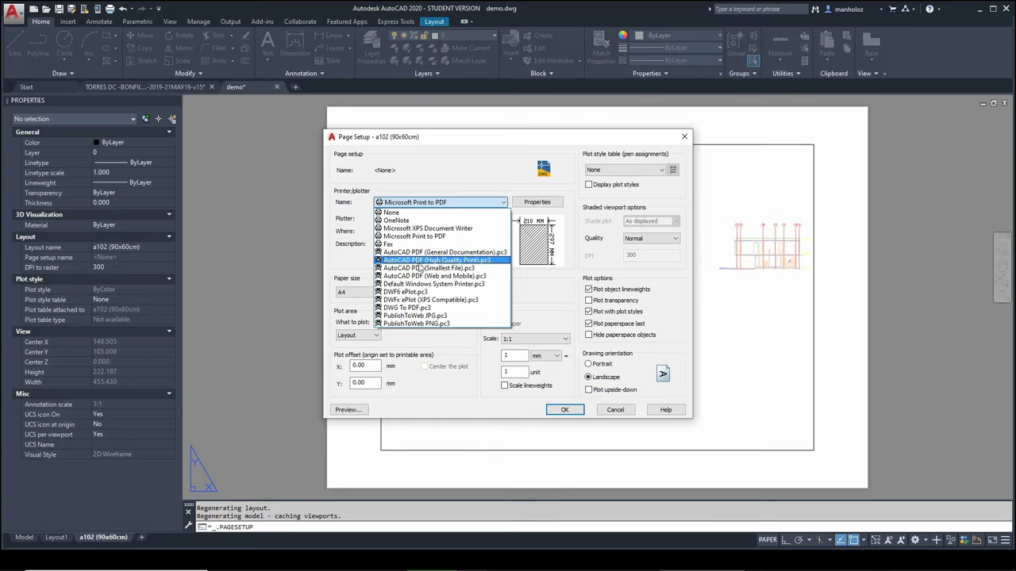
left_click(421, 260)
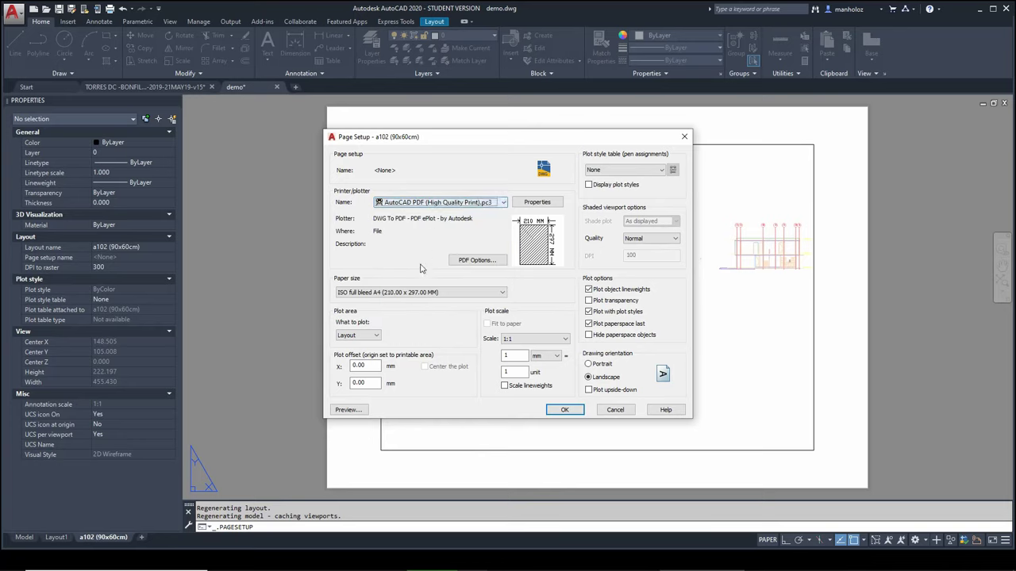
Try Microsoft Print to PDF with A4 paper, then revert to AutoCAD PDF (High Quality Print).
left_click(477, 205)
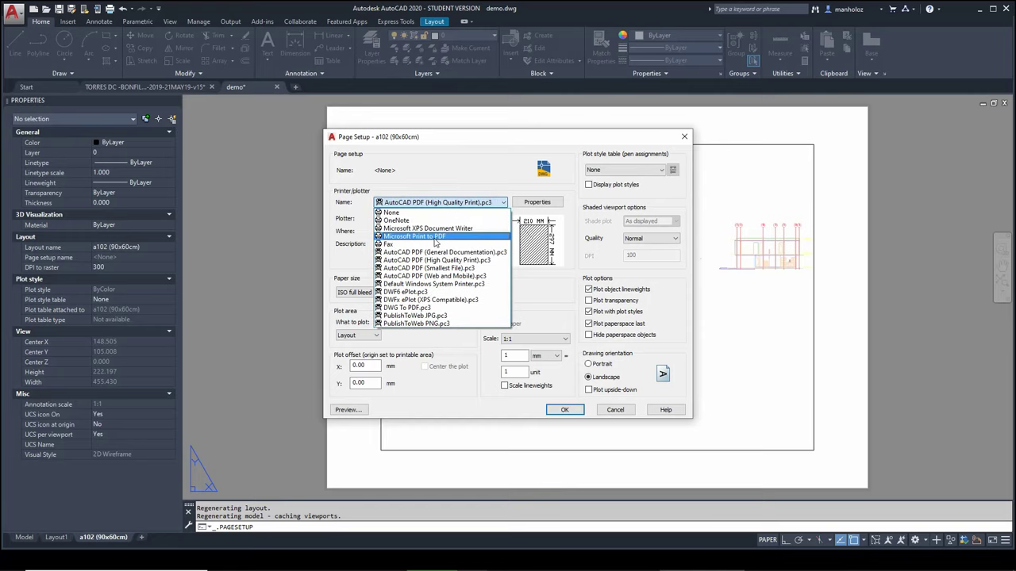
left_click(436, 238)
left_click(407, 295)
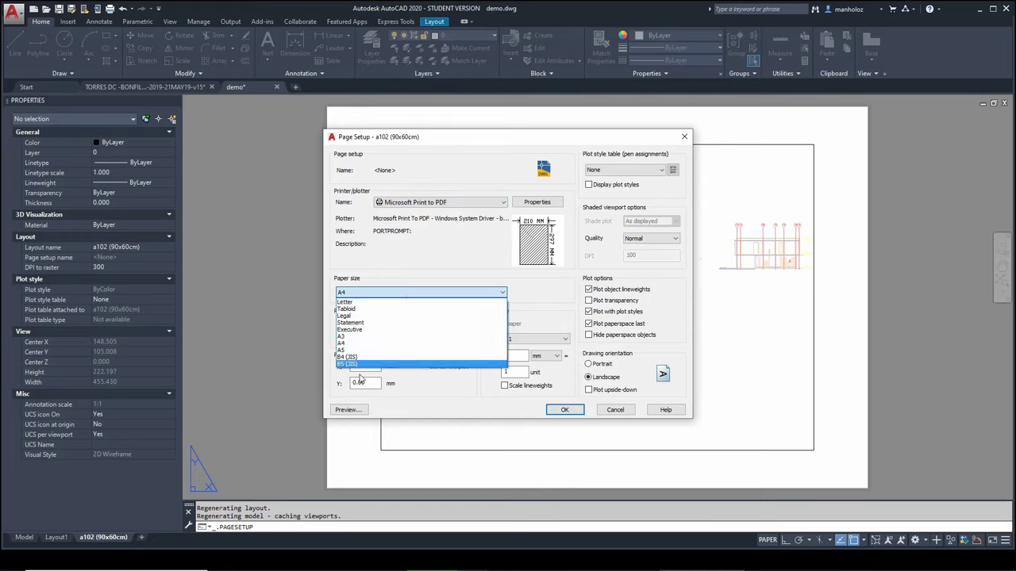
left_click(441, 231)
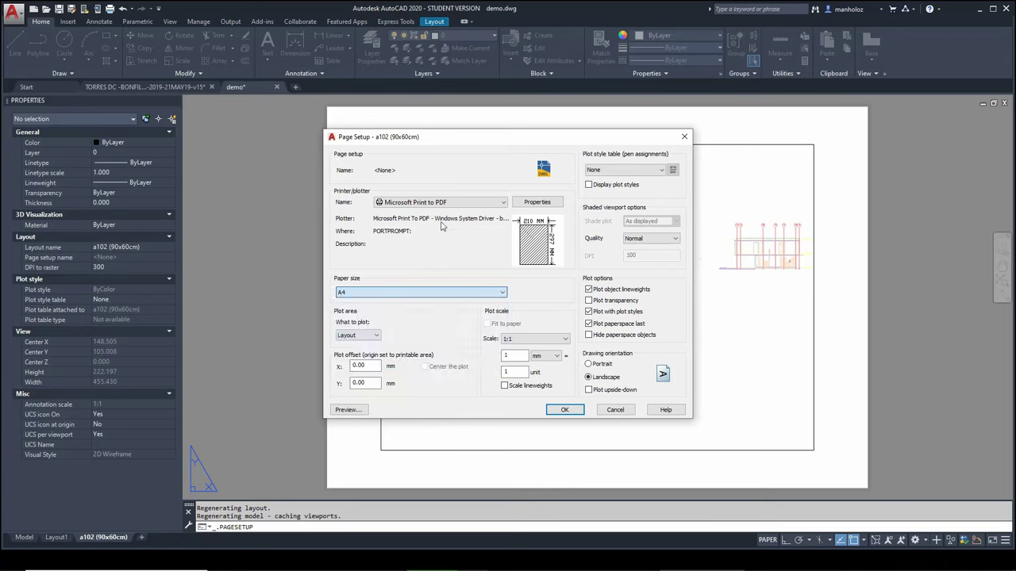
left_click(444, 204)
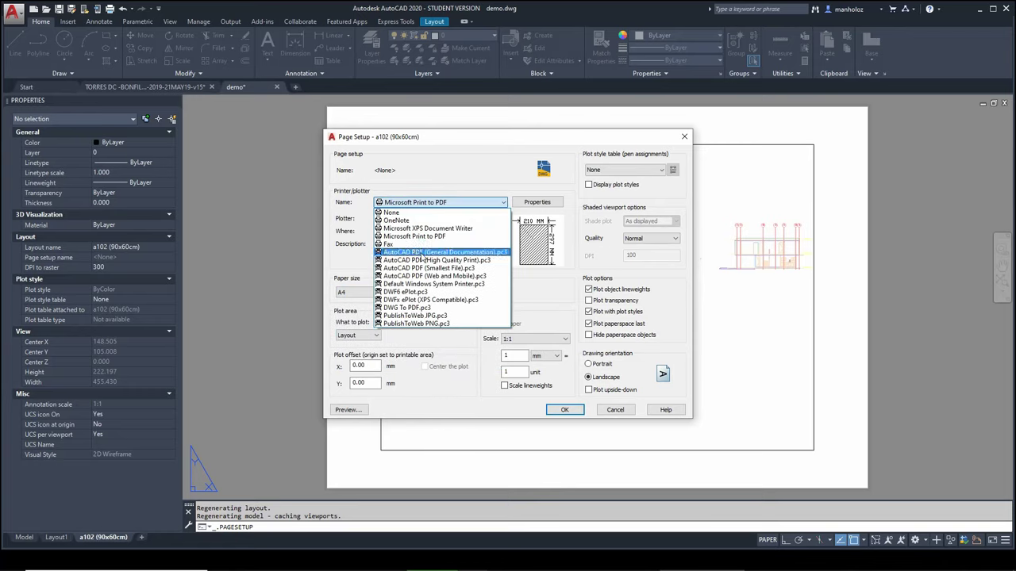
left_click(425, 260)
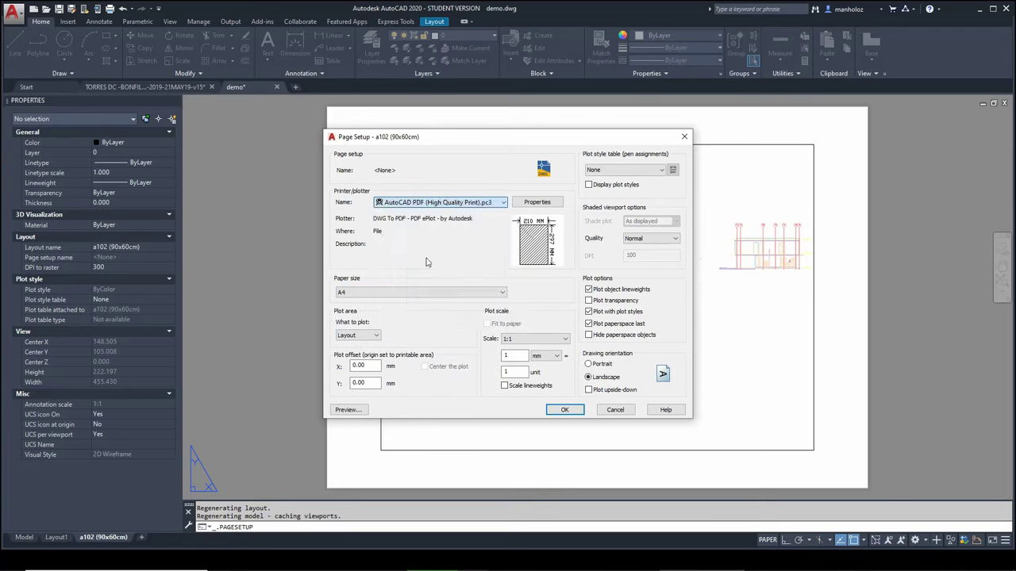
Browse the paper size list, leaving ISO full bleed A4 unchanged.
left_click(401, 293)
scroll(459, 383, "up", 2)
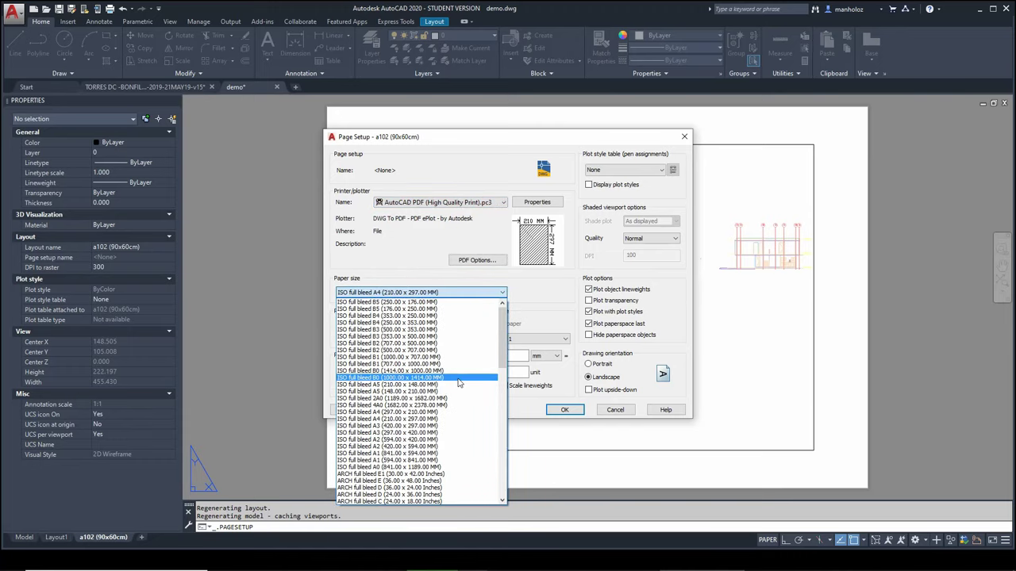
scroll(449, 364, "down", 3)
scroll(444, 373, "down", 2)
scroll(434, 399, "down", 3)
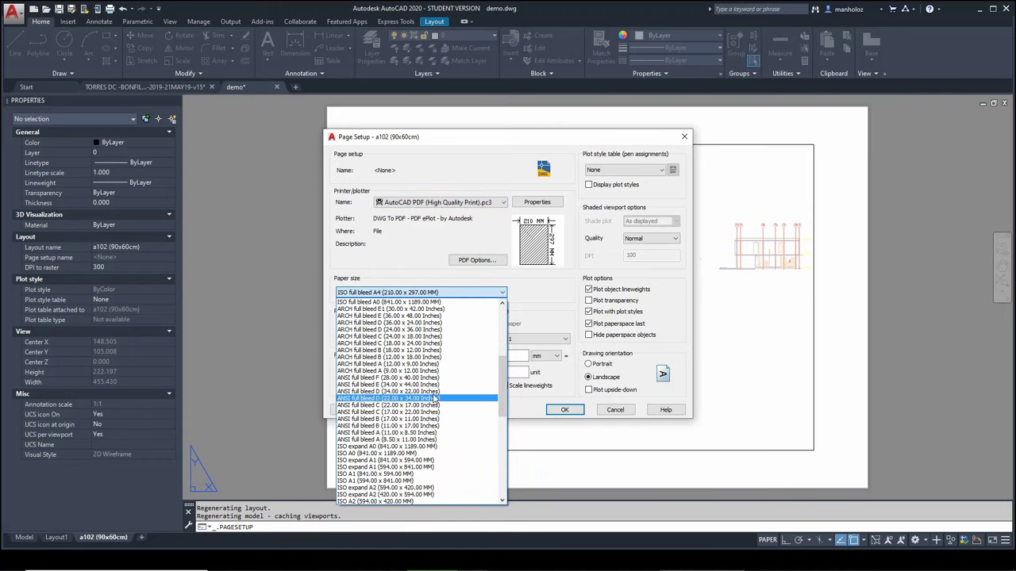
scroll(444, 357, "up", 1)
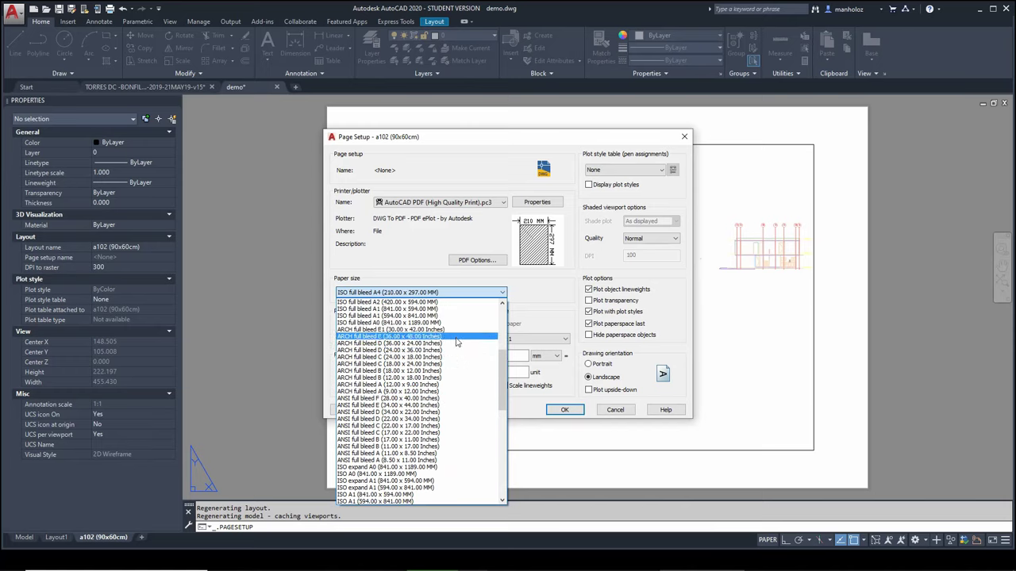
left_click(455, 334)
Open Windows Calculator and compute the sheet width 36 × 2.54 = 91.44.
key("super")
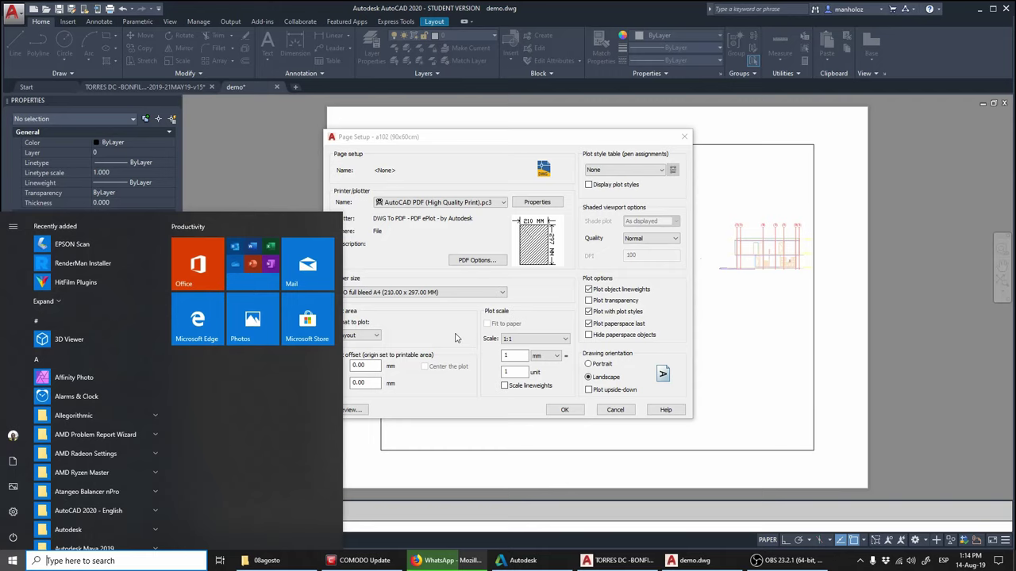
type("calcu")
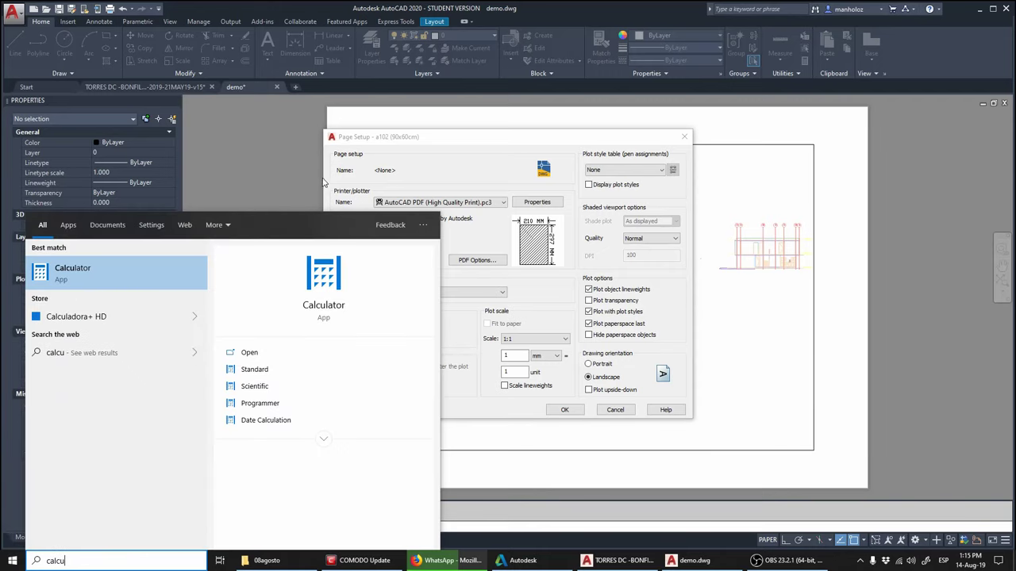
left_click(163, 270)
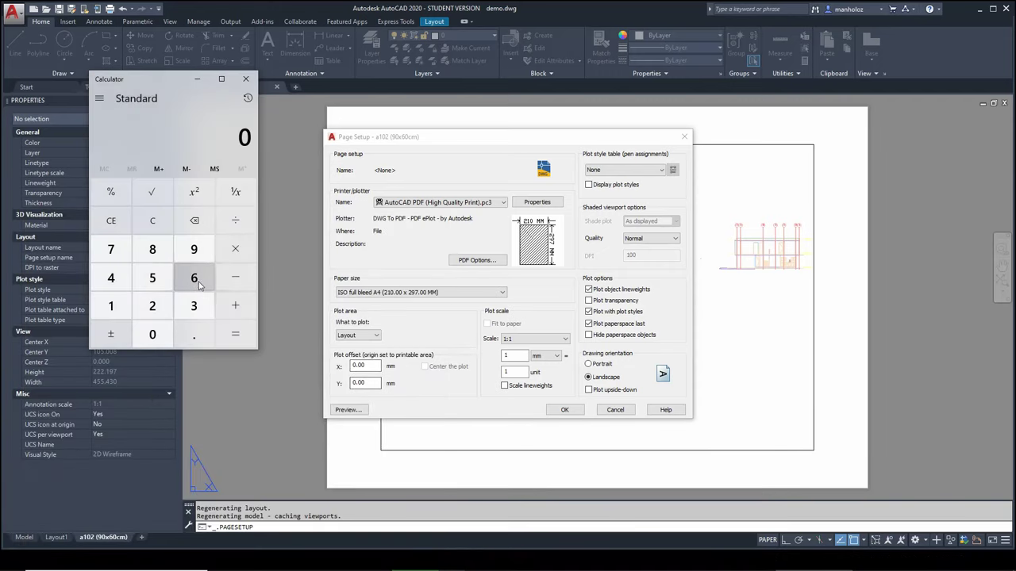
left_click(194, 306)
left_click(194, 280)
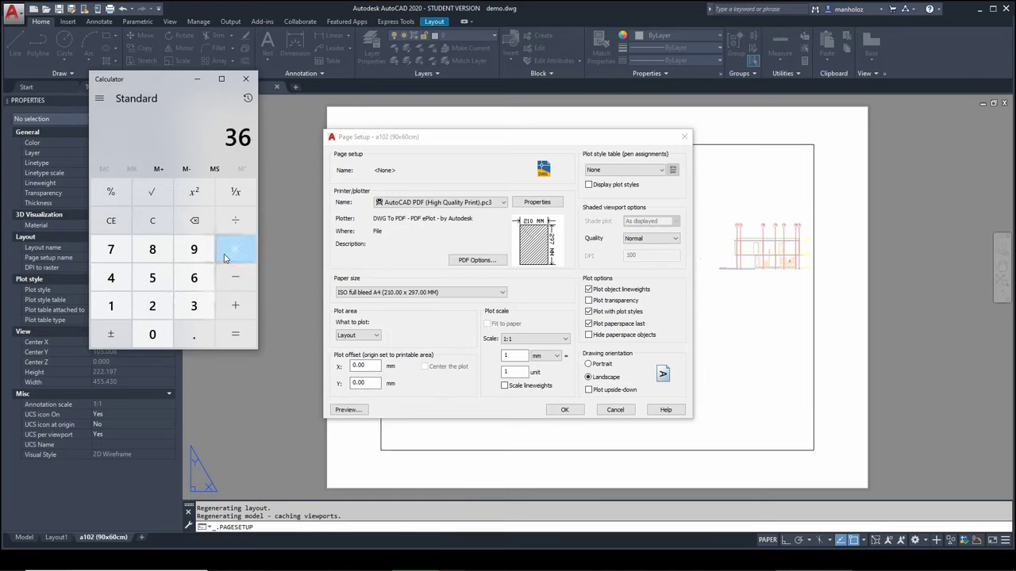
left_click(225, 258)
left_click(152, 306)
left_click(194, 334)
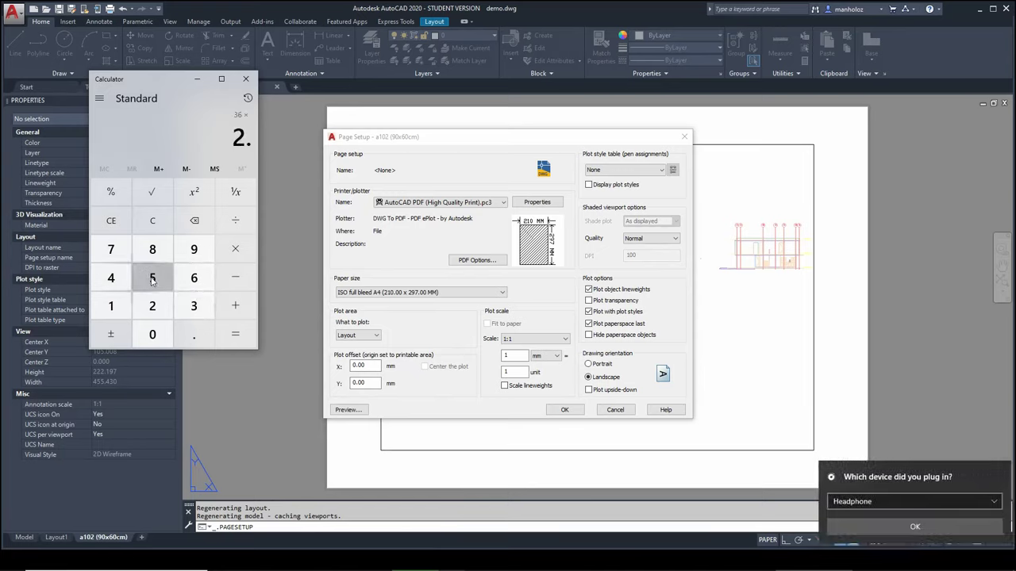
left_click(153, 278)
left_click(111, 278)
left_click(245, 335)
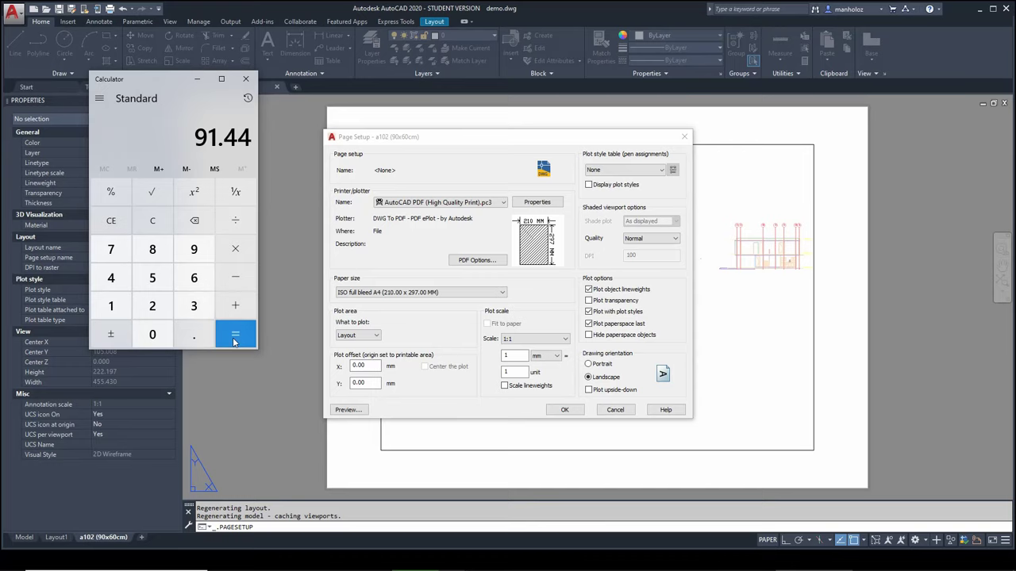
Compute the sheet height 24 × 2.54 = 60.96, then clear the display.
left_click(154, 224)
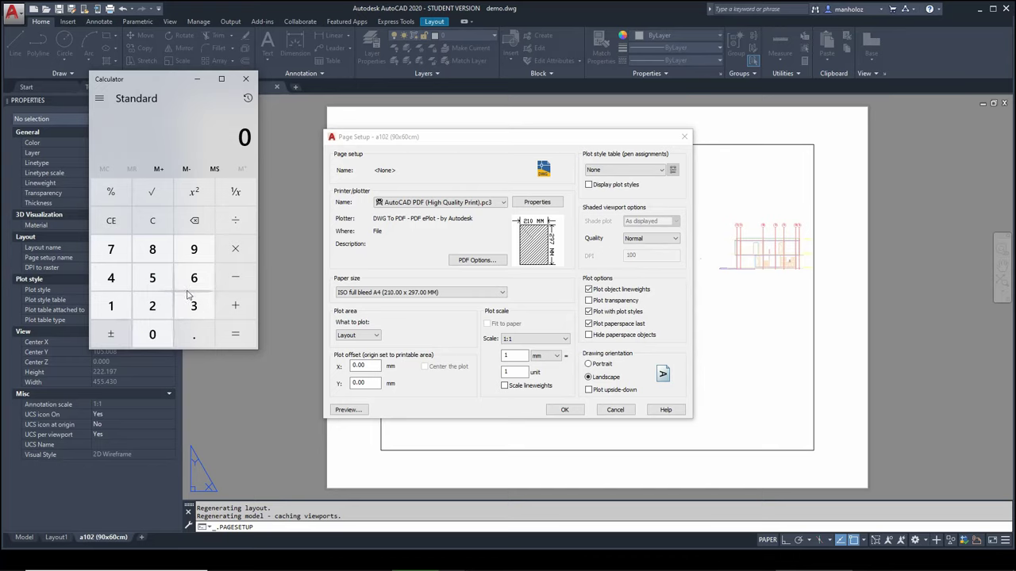
left_click(153, 303)
left_click(111, 278)
left_click(235, 248)
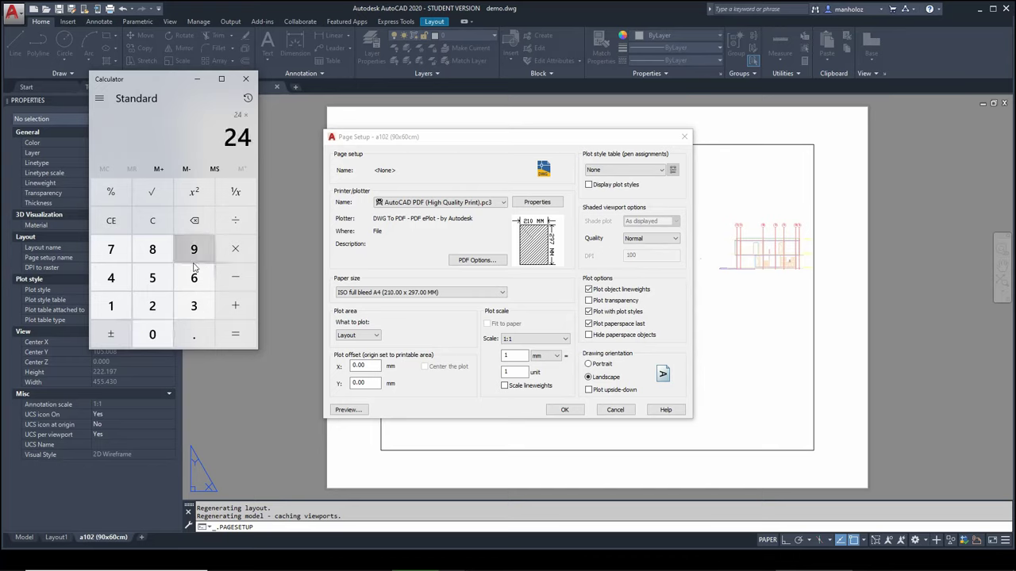
left_click(153, 305)
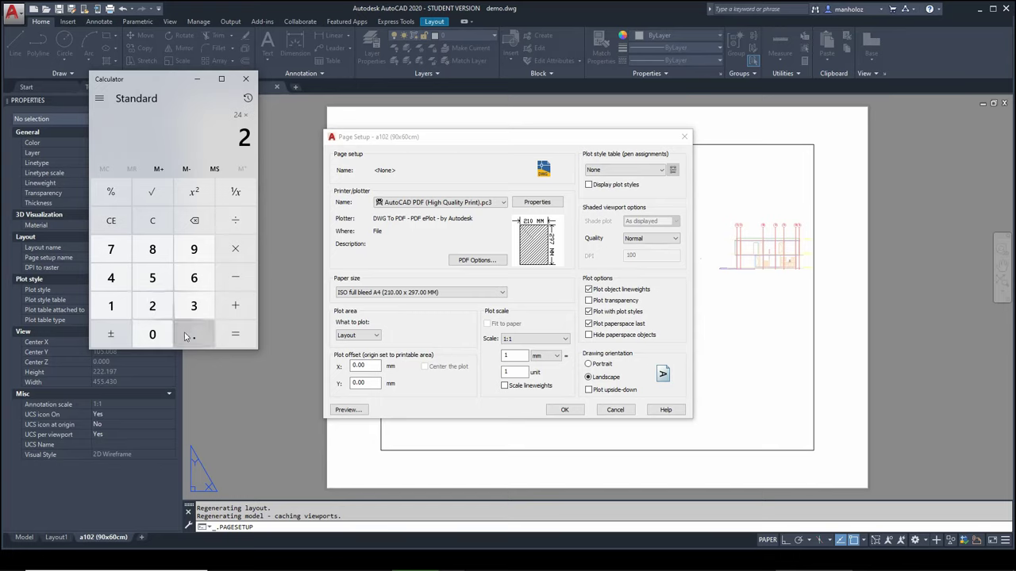
left_click(194, 334)
left_click(144, 278)
left_click(125, 275)
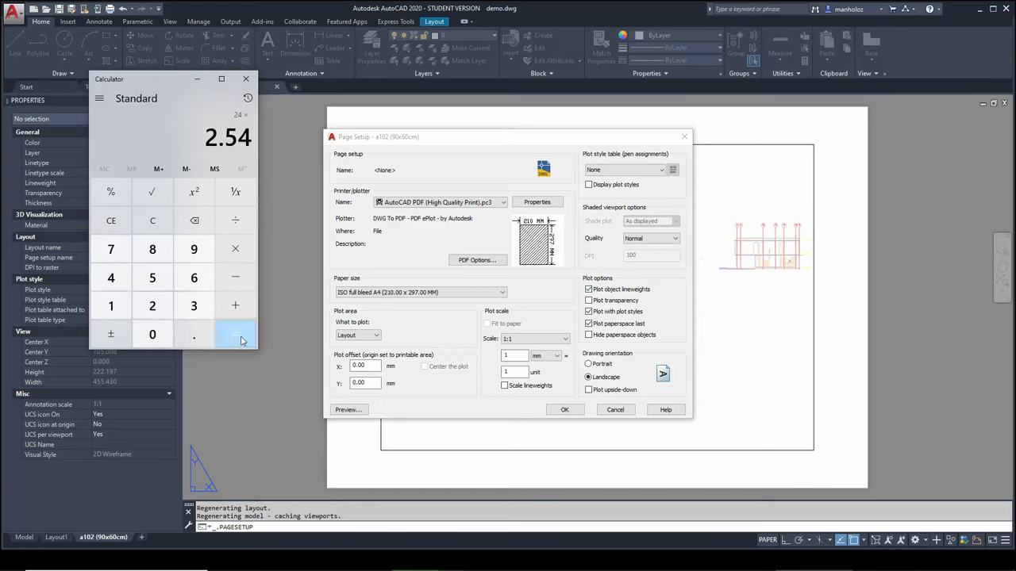
left_click(234, 334)
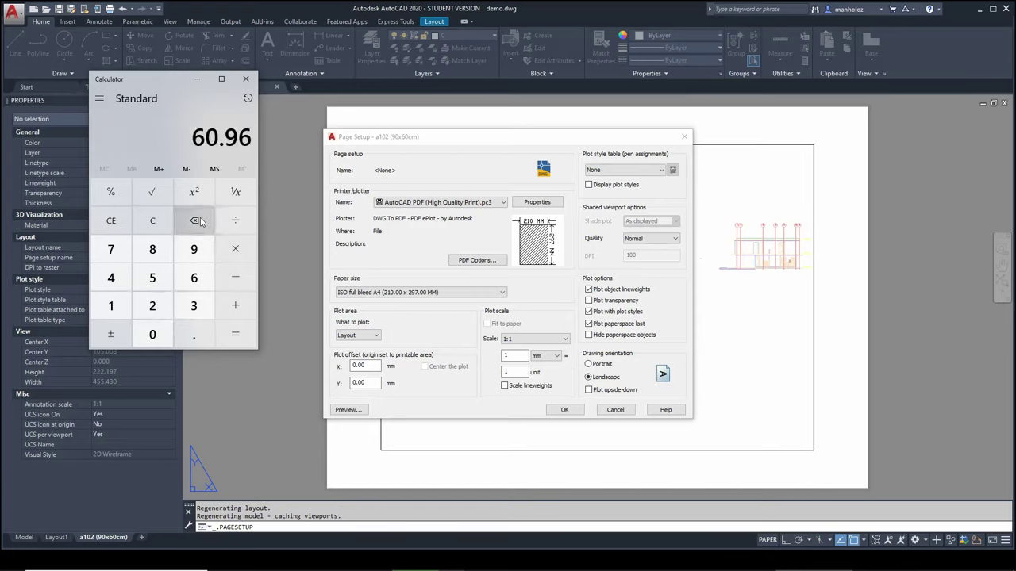
left_click(110, 226)
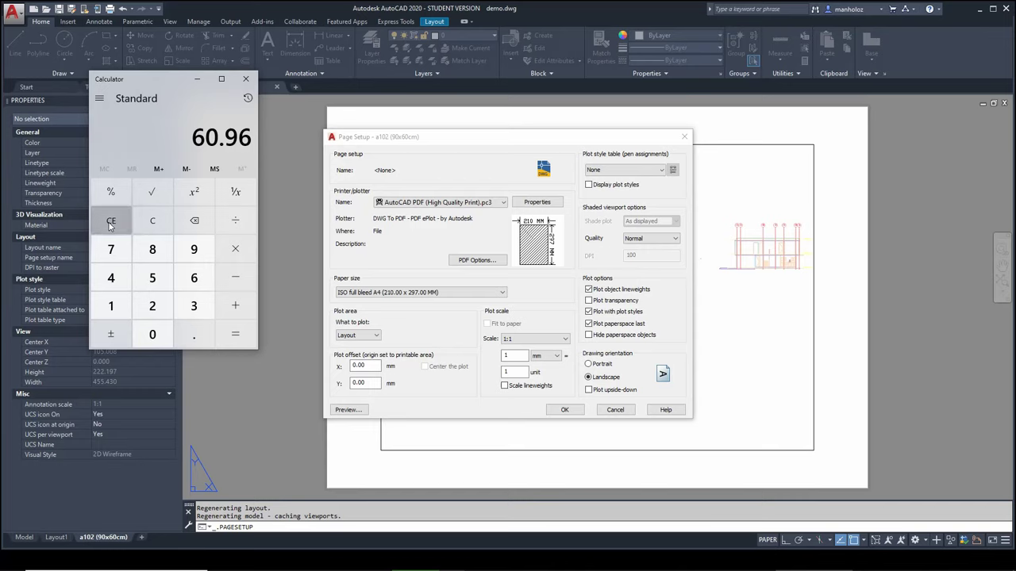
left_click(110, 227)
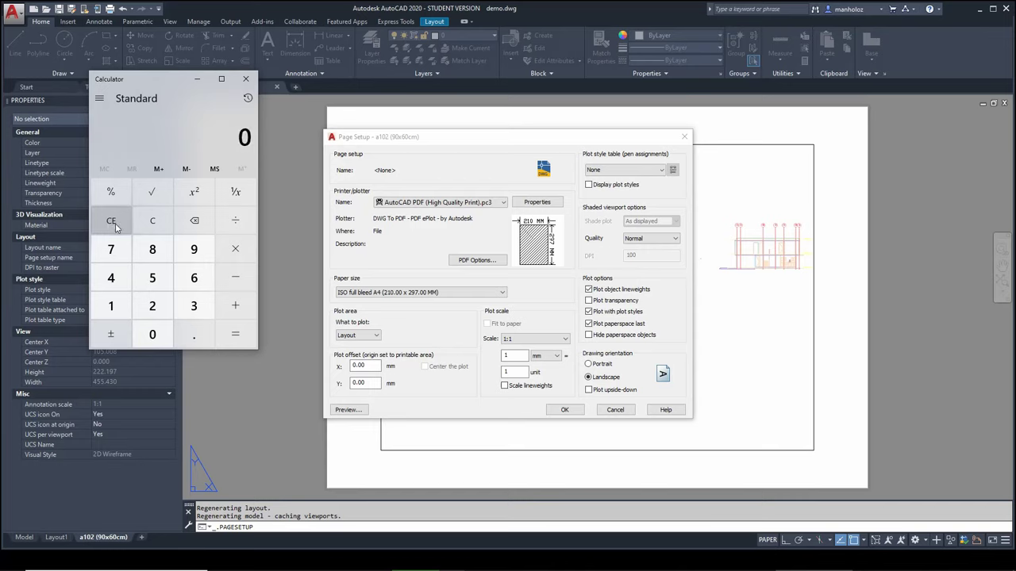
left_click(142, 263)
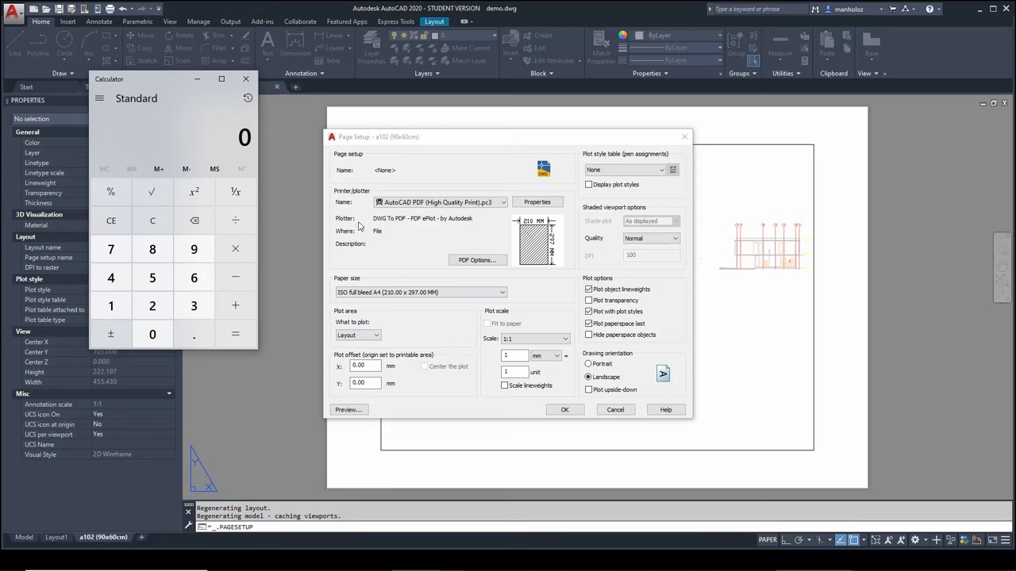
Set ARCH full bleed D paper, mm scale units, monochrome.ctb and plot transparency, then close Page Setup.
left_click(433, 293)
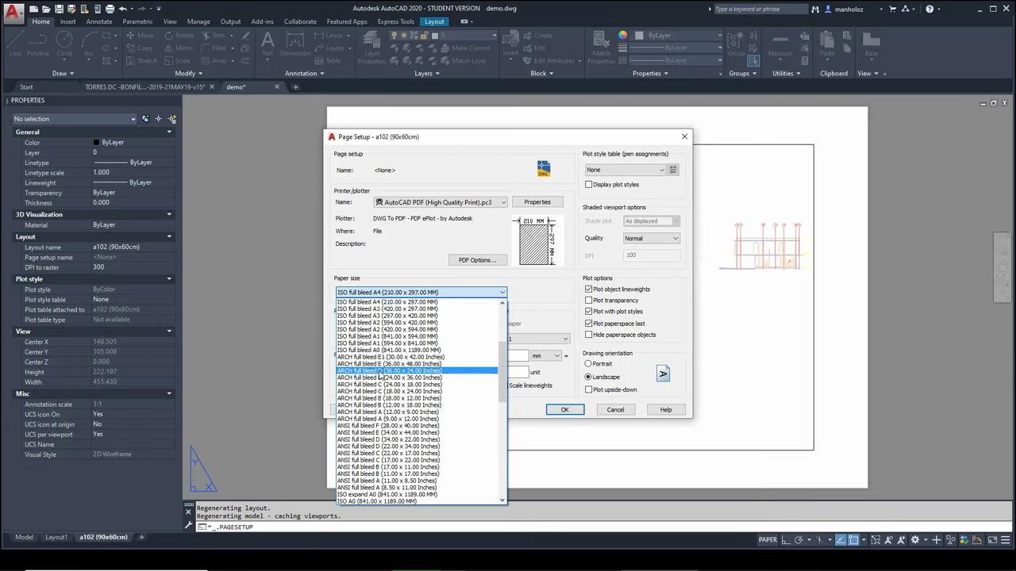
left_click(385, 372)
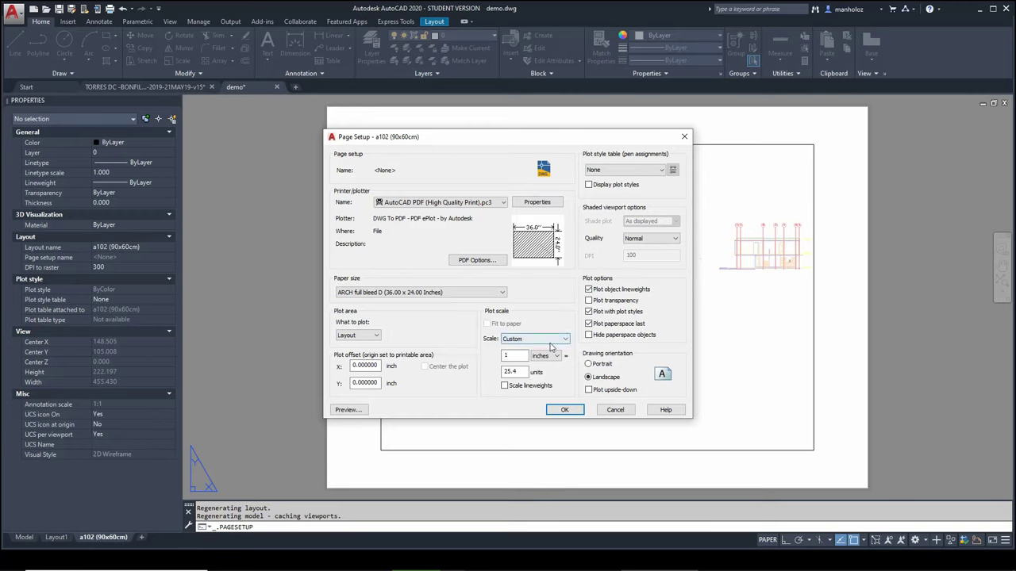
left_click(559, 357)
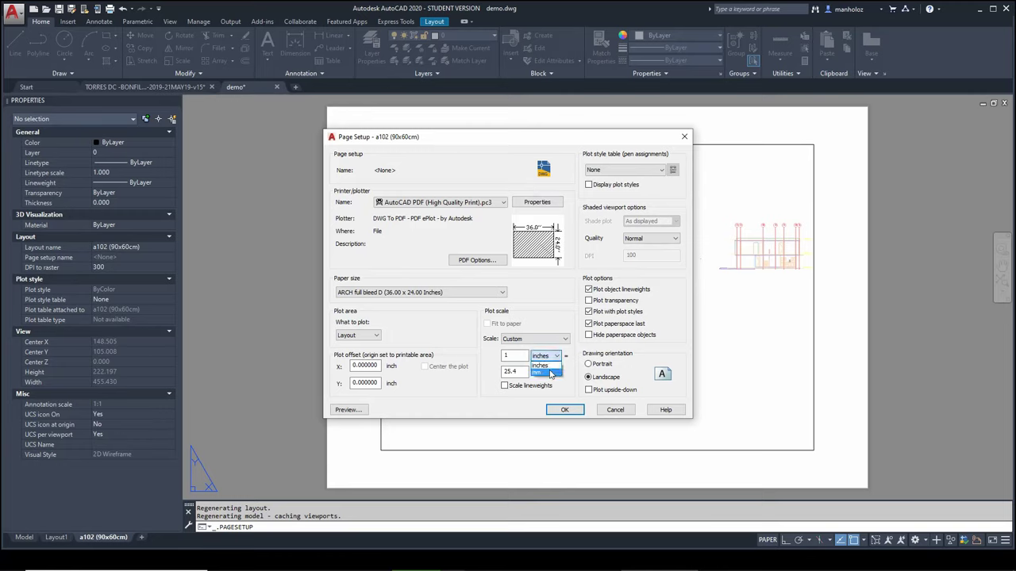
left_click(550, 374)
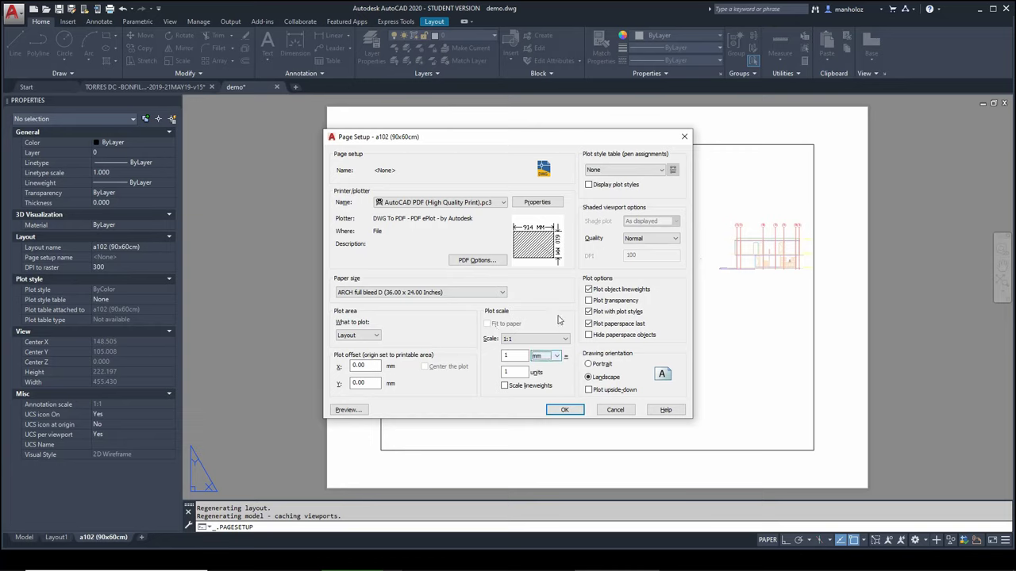
left_click(556, 357)
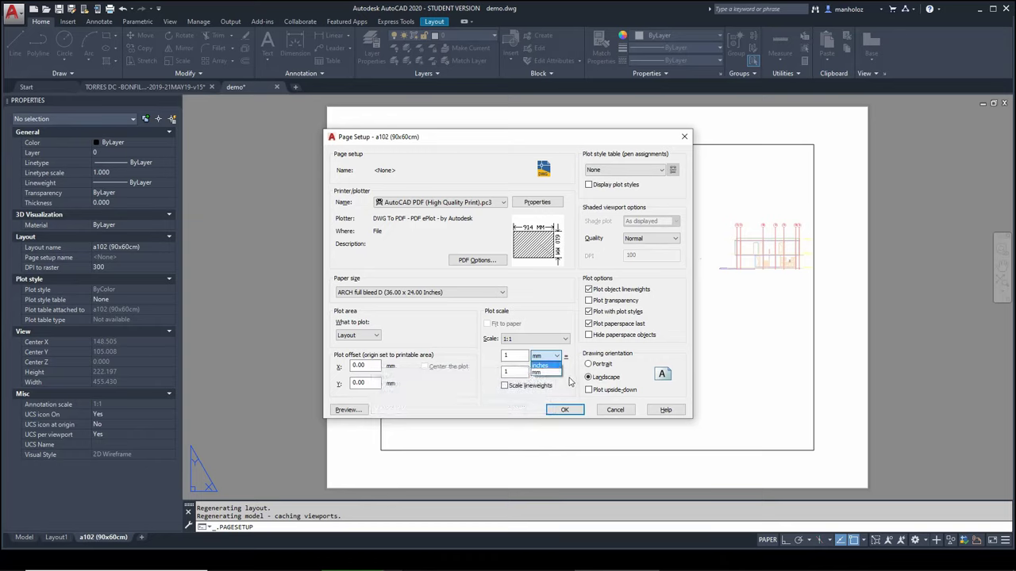
left_click(553, 325)
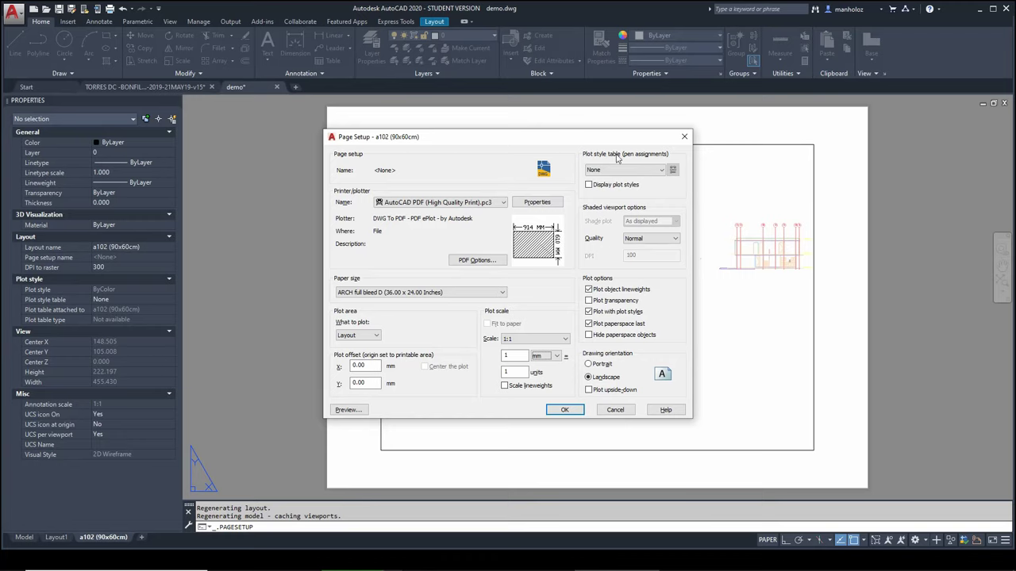
left_click(638, 170)
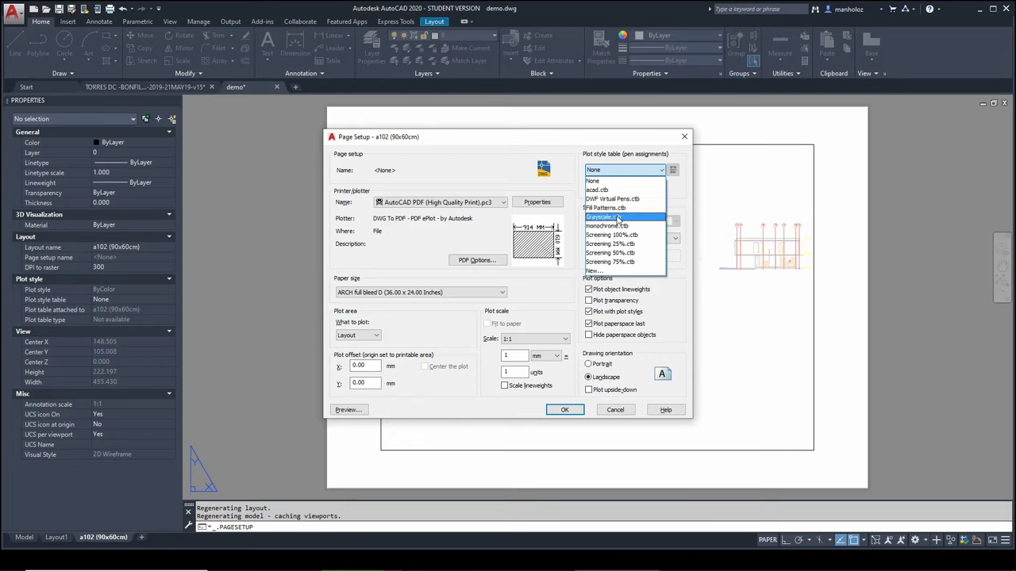
left_click(608, 226)
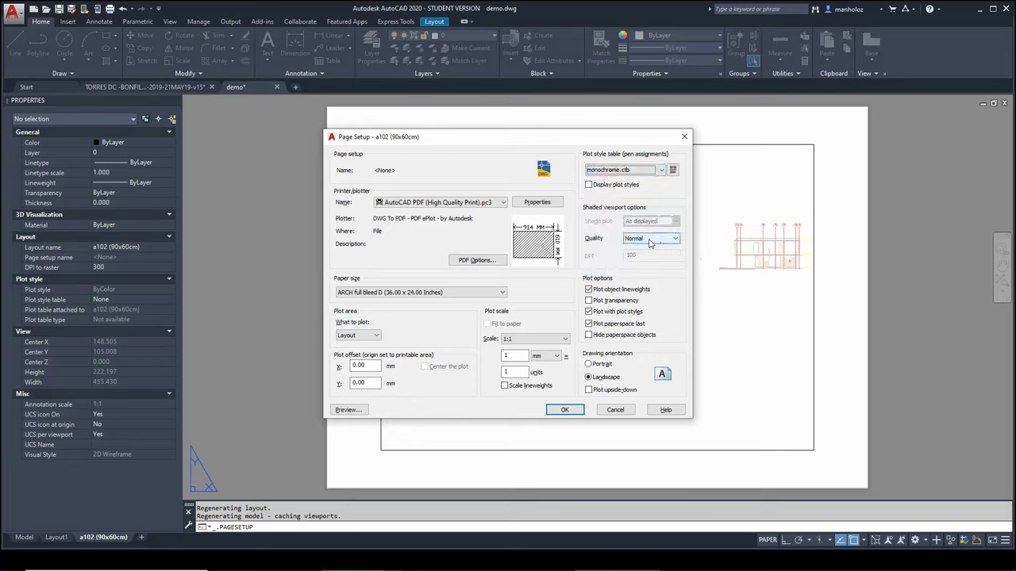
left_click(607, 302)
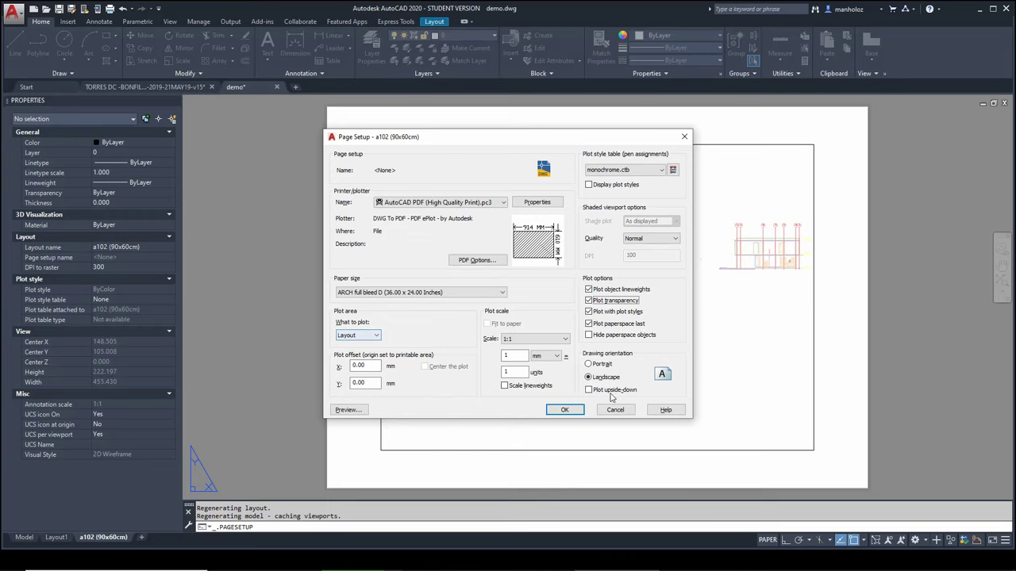
left_click(565, 410)
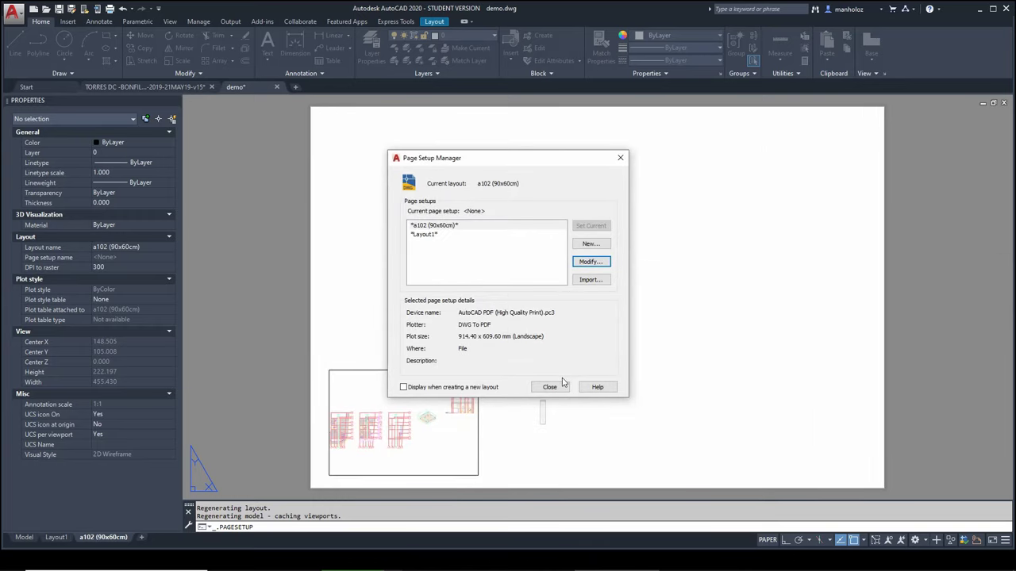
left_click(562, 383)
Window-select the default viewport on the a102 sheet and delete it.
left_click(477, 373)
left_click(448, 394)
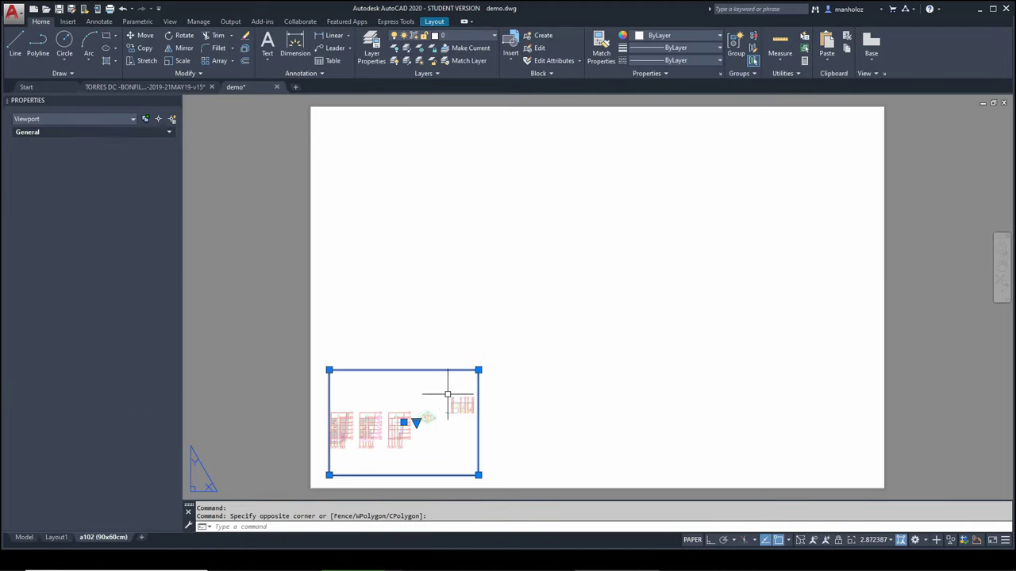
key("Delete")
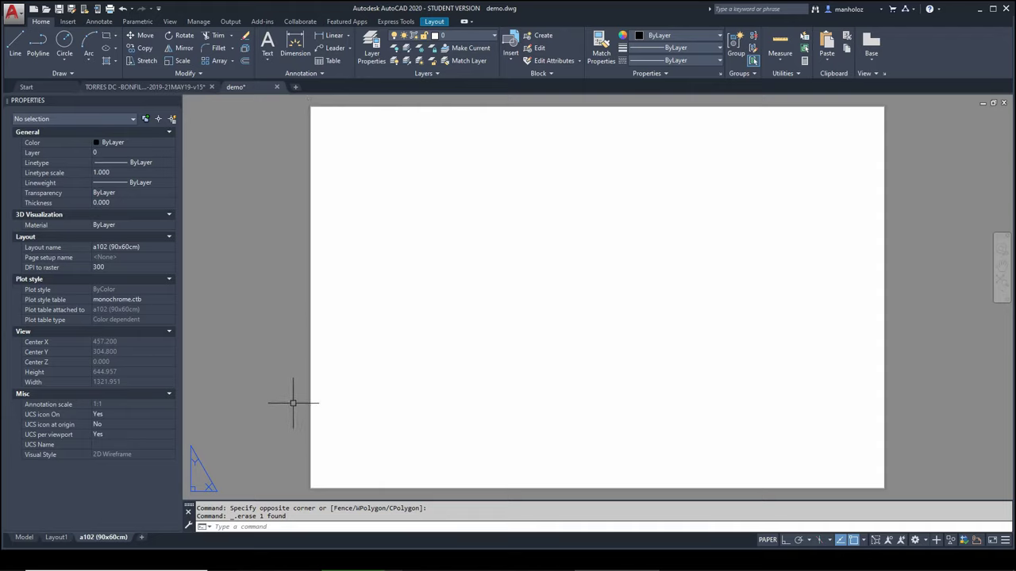
Inspect Layout1's title block, then return to the blank a102 (90x60cm) layout.
left_click(56, 537)
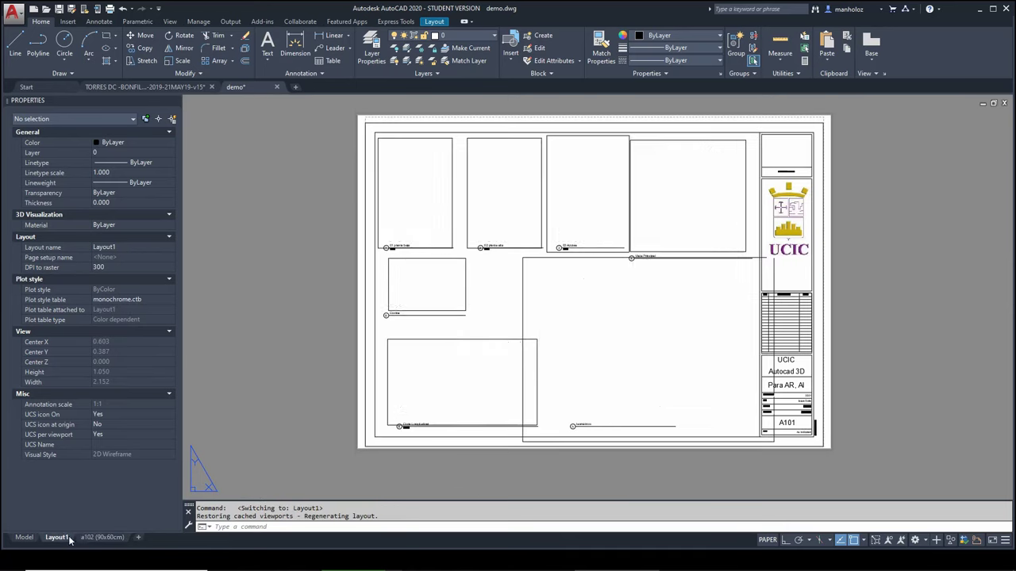
left_click(378, 446)
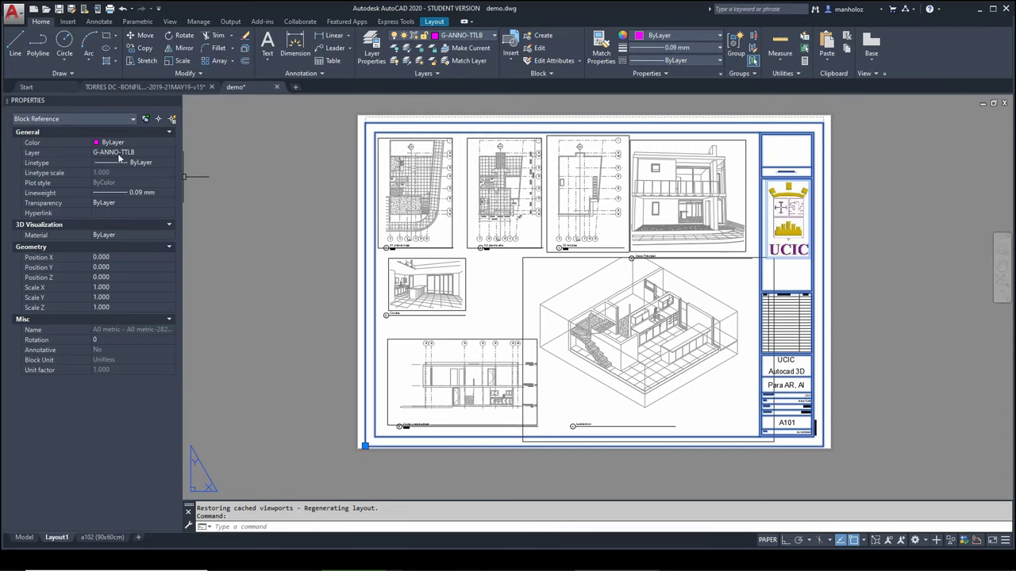
left_click(103, 537)
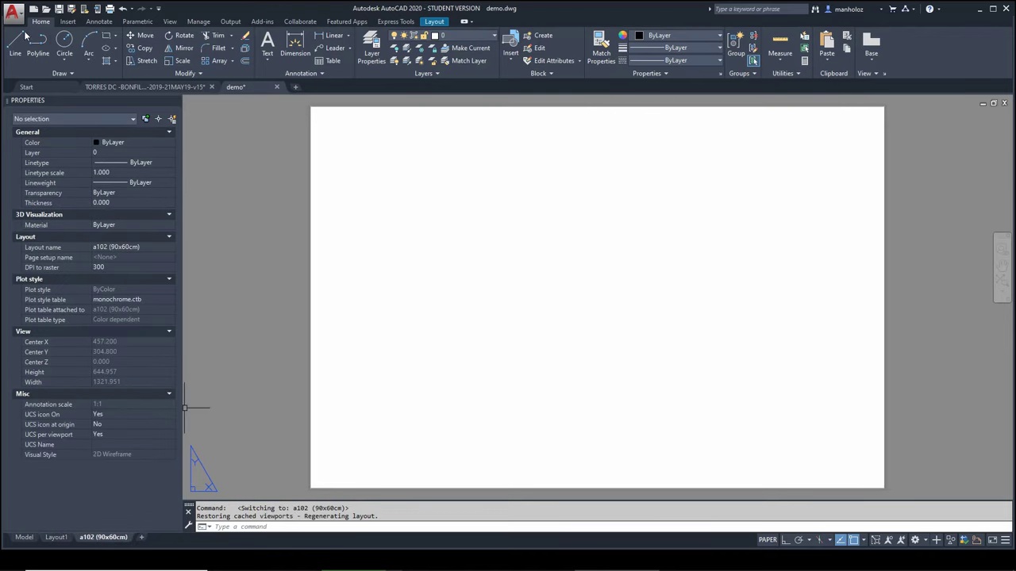
Dismiss the Insert gallery, start INSERT and scroll through the Blocks palette.
left_click(70, 22)
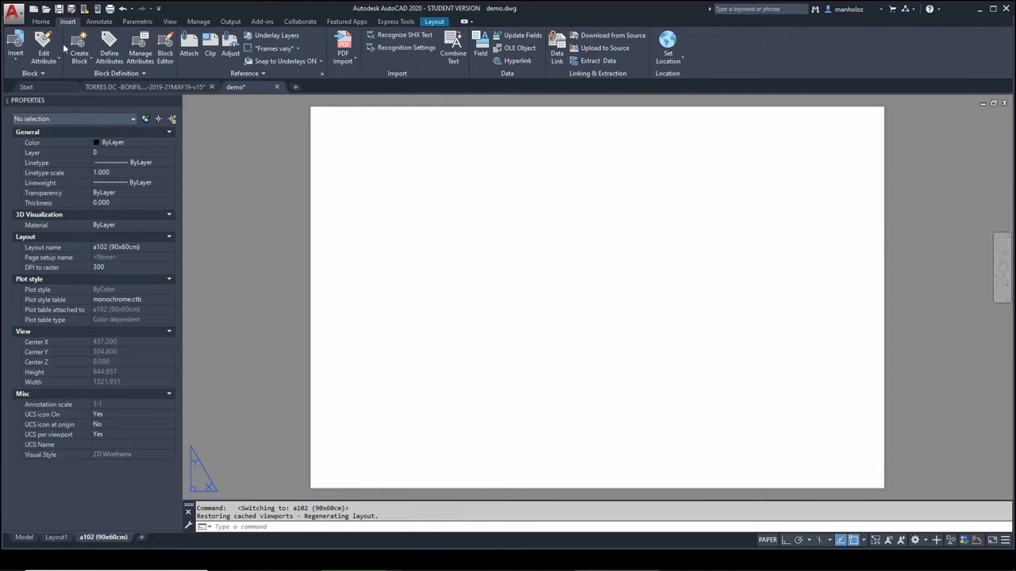
left_click(24, 67)
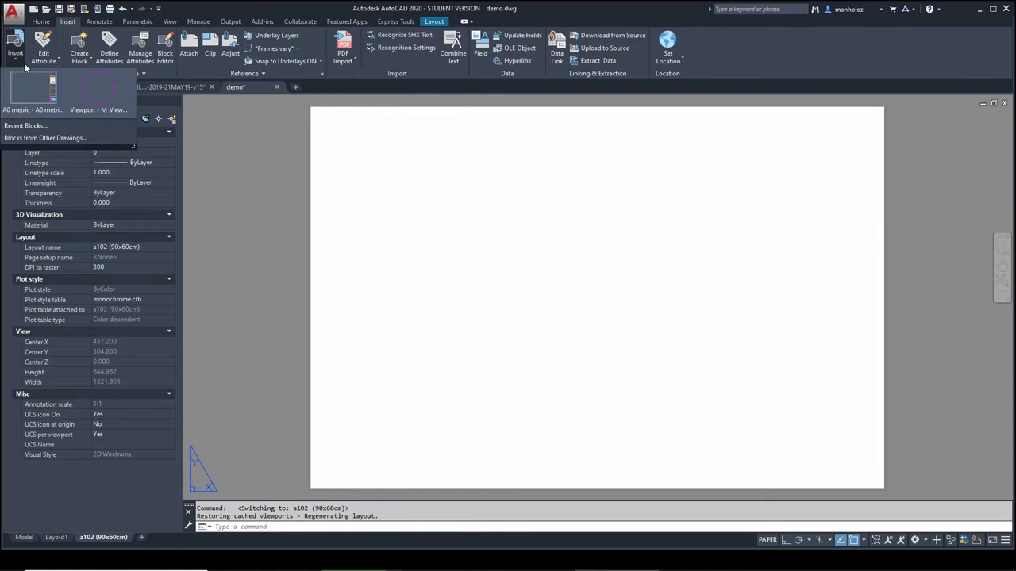
key("Escape")
type("INSERT")
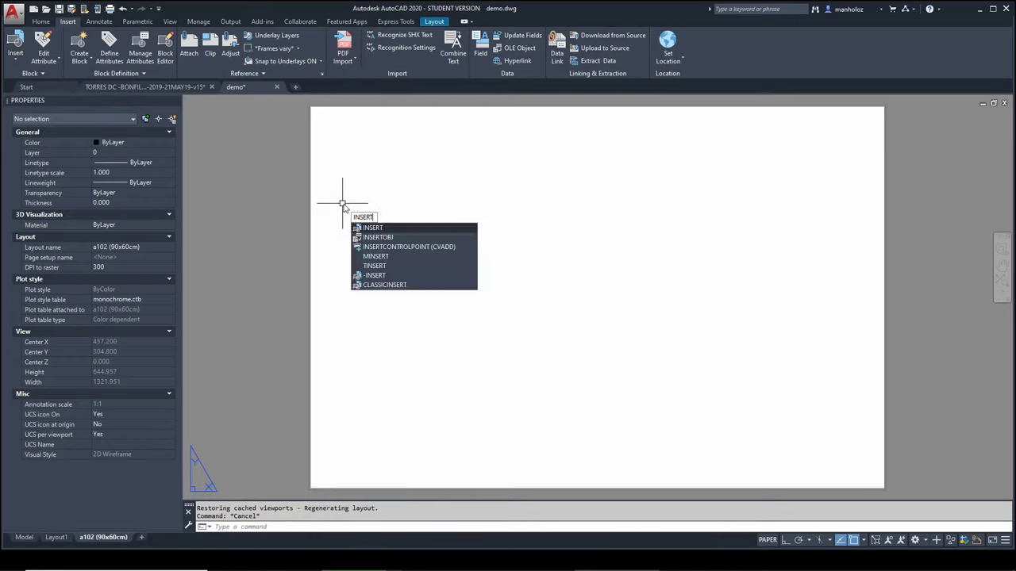
key("Return")
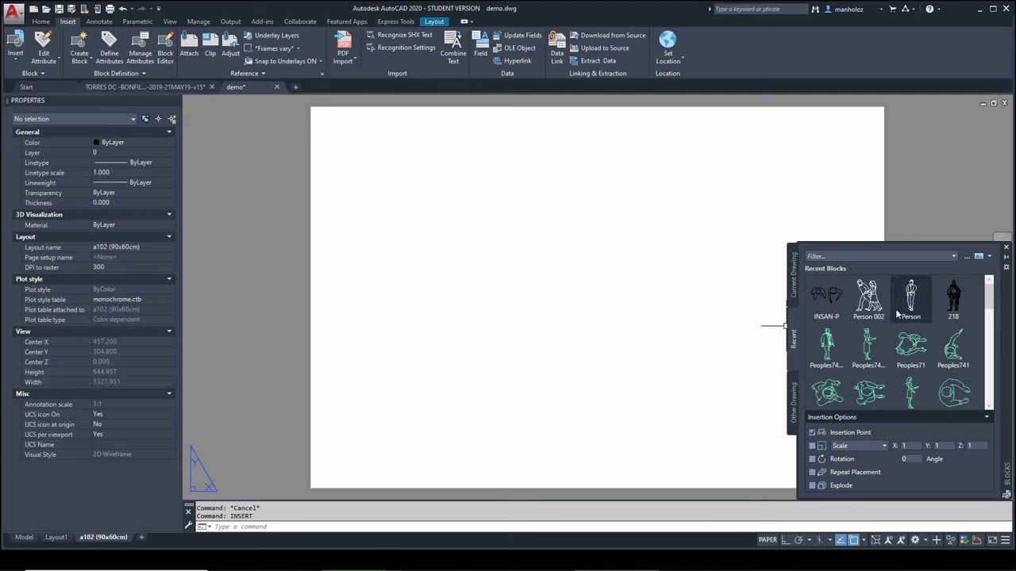
scroll(897, 314, "down", 2)
scroll(896, 315, "down", 2)
scroll(897, 314, "down", 2)
scroll(896, 314, "down", 2)
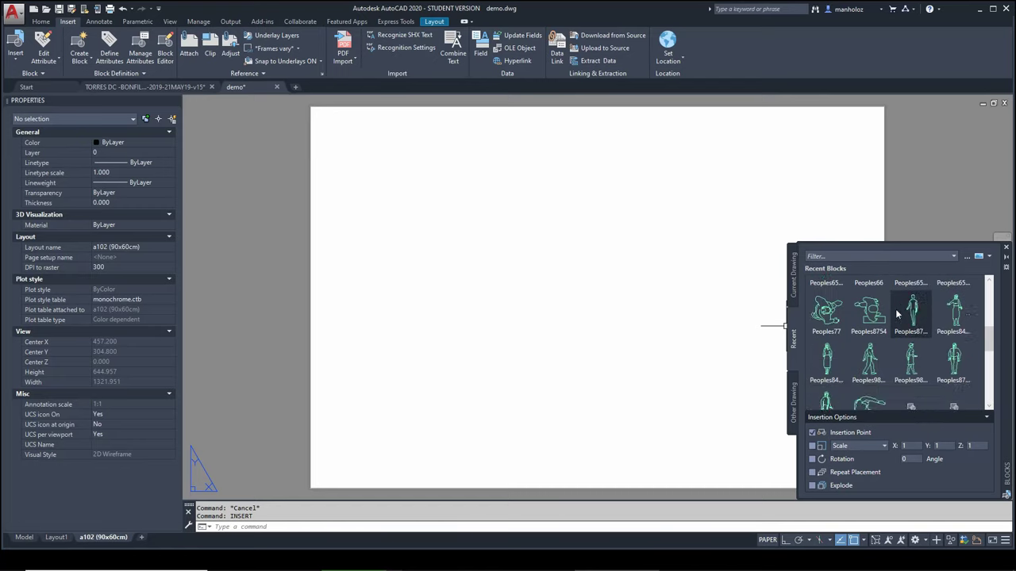
scroll(895, 311, "down", 2)
scroll(894, 310, "down", 2)
scroll(892, 308, "down", 2)
scroll(889, 304, "down", 2)
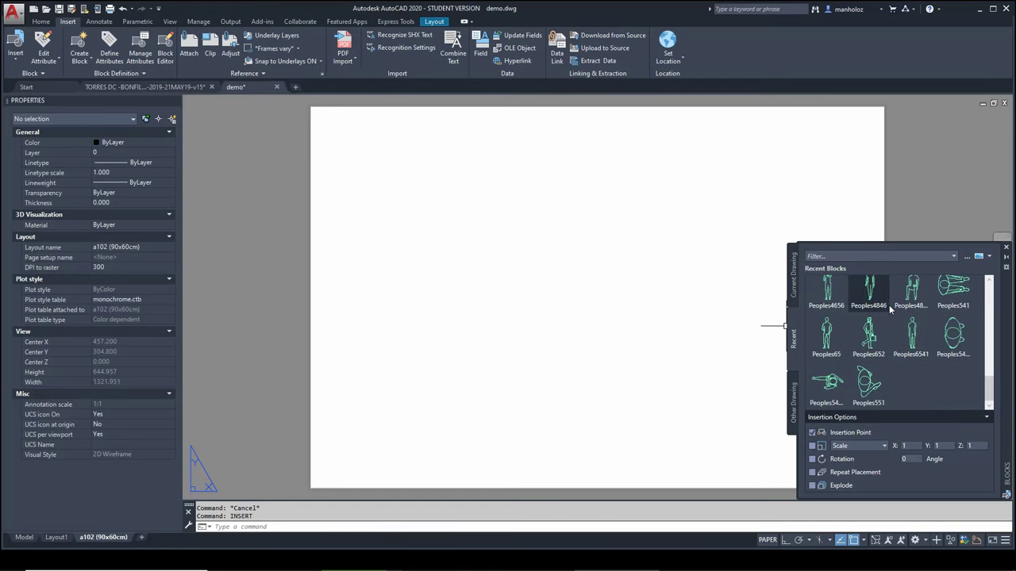
scroll(889, 362, "up", 2)
scroll(888, 362, "up", 2)
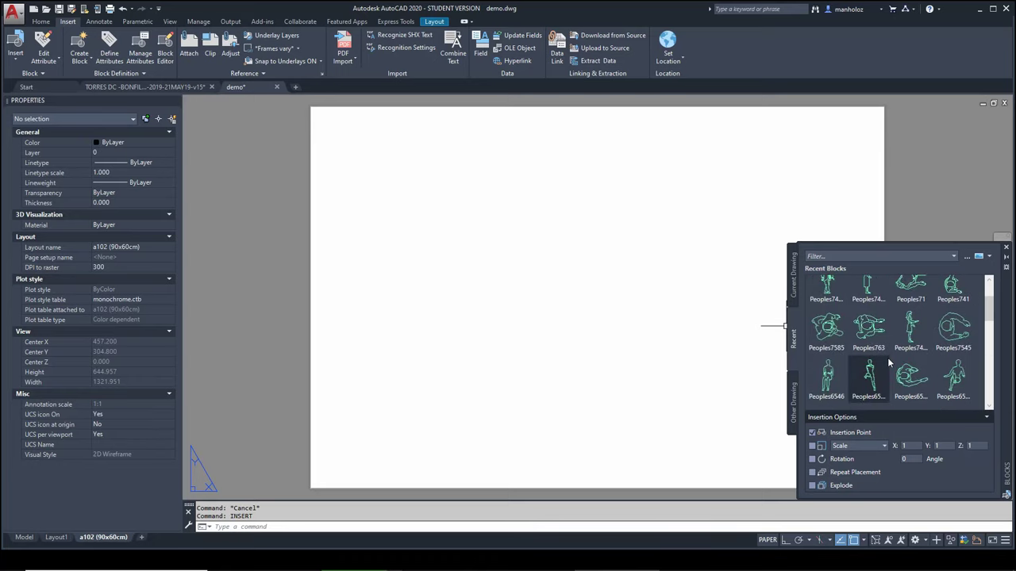
scroll(888, 363, "up", 2)
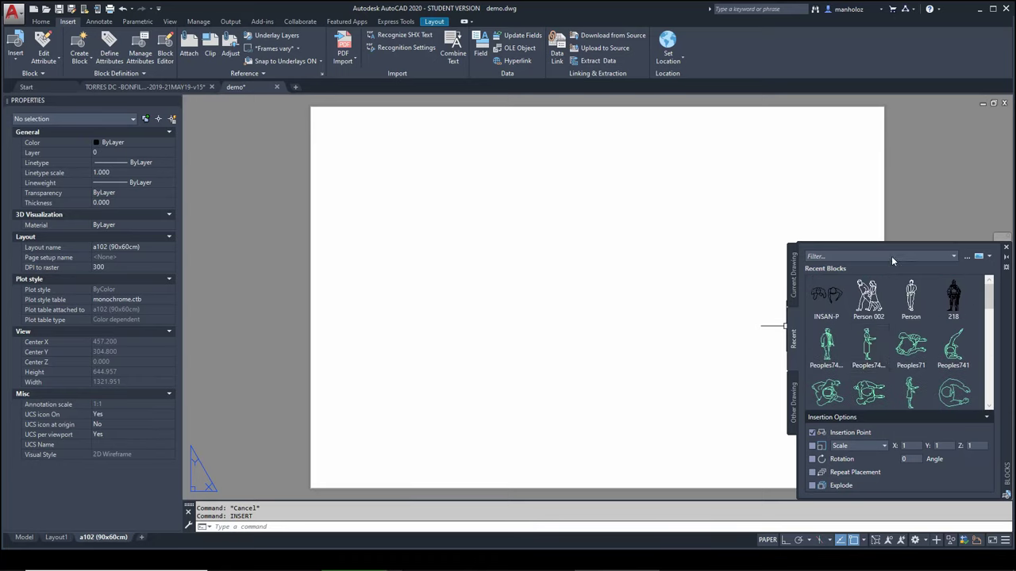
Pick the A0 metric block from Current Drawing blocks and begin placing it.
left_click(891, 256)
left_click(952, 256)
left_click(952, 258)
left_click(792, 280)
left_click(825, 297)
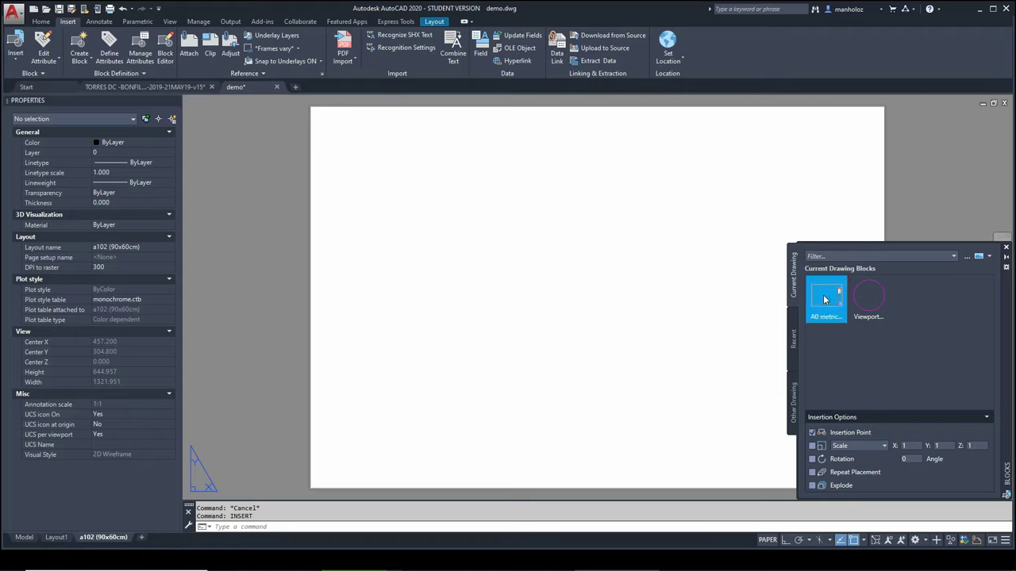
left_click(826, 297)
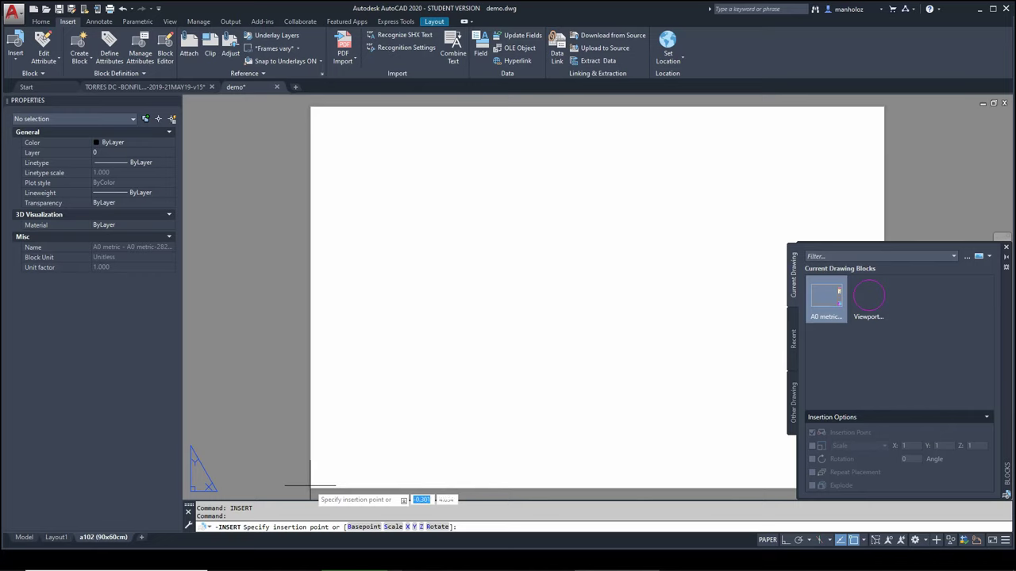
Place the title block at the sheet's lower-left corner, zoom extents, and select it.
left_click(312, 484)
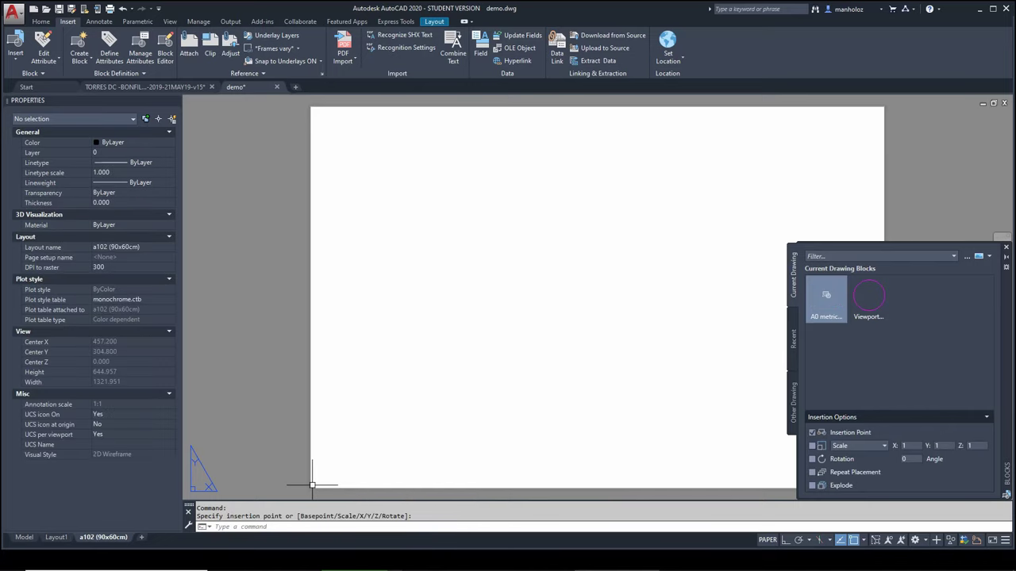
type("z")
key("Return")
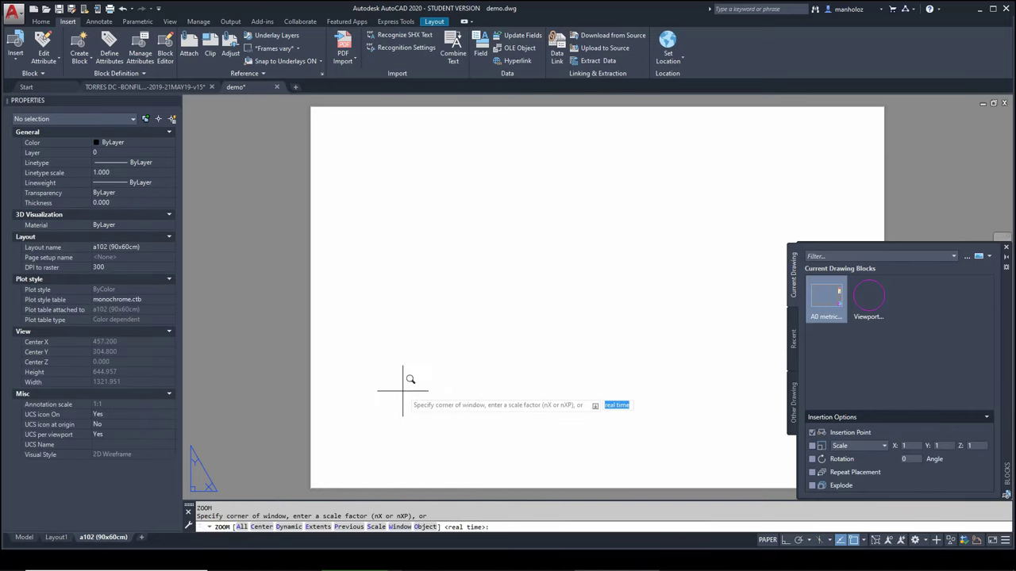
type("e")
key("Return")
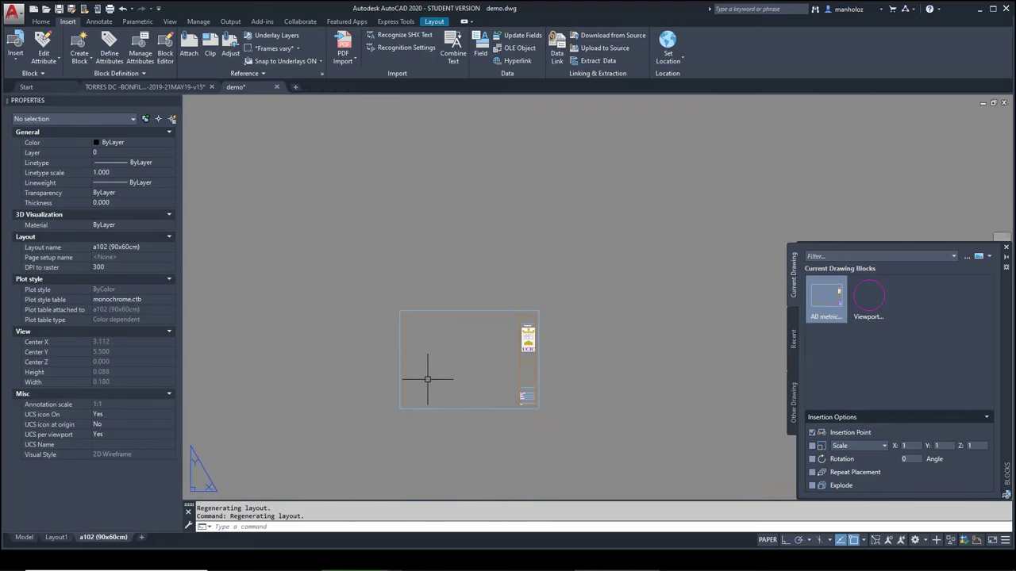
scroll(421, 393, "up", 2)
scroll(409, 408, "up", 2)
scroll(381, 397, "up", 2)
left_click(334, 366)
left_click(334, 367)
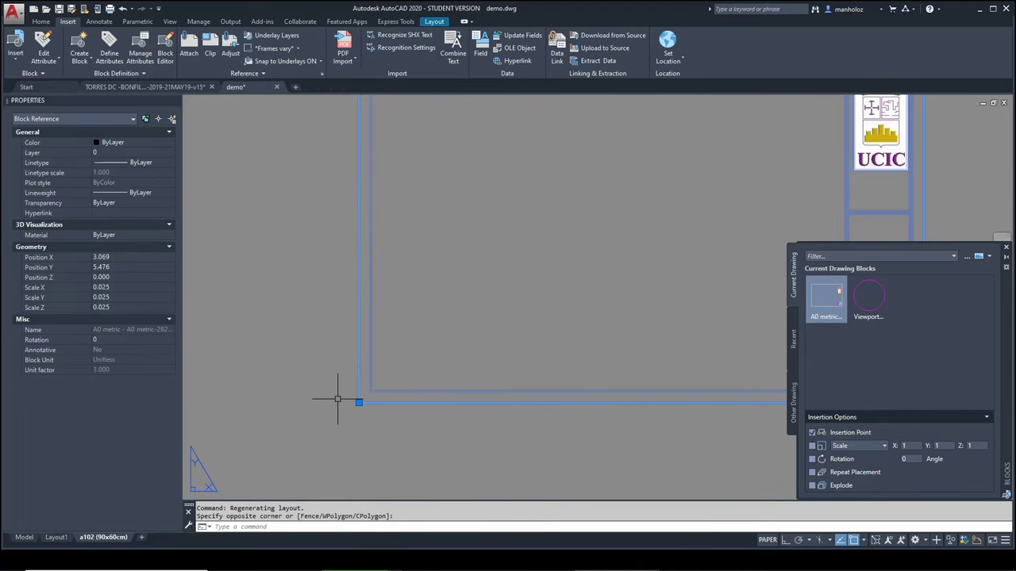
Set the title block's X and Y scale to 1 in Properties.
left_click(130, 286)
type("1")
key("Return")
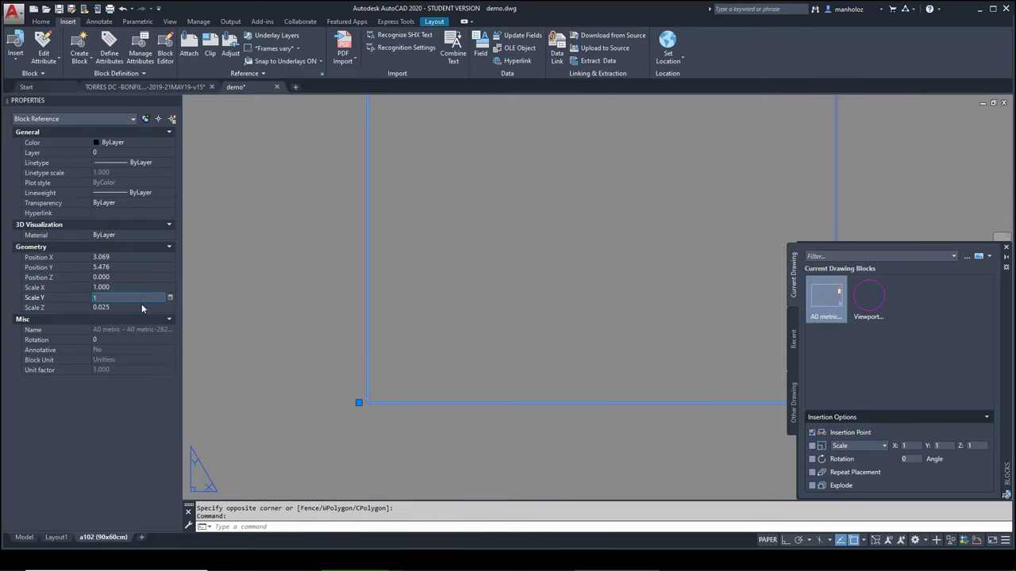
left_click(141, 306)
type("1")
key("Return")
key("Escape")
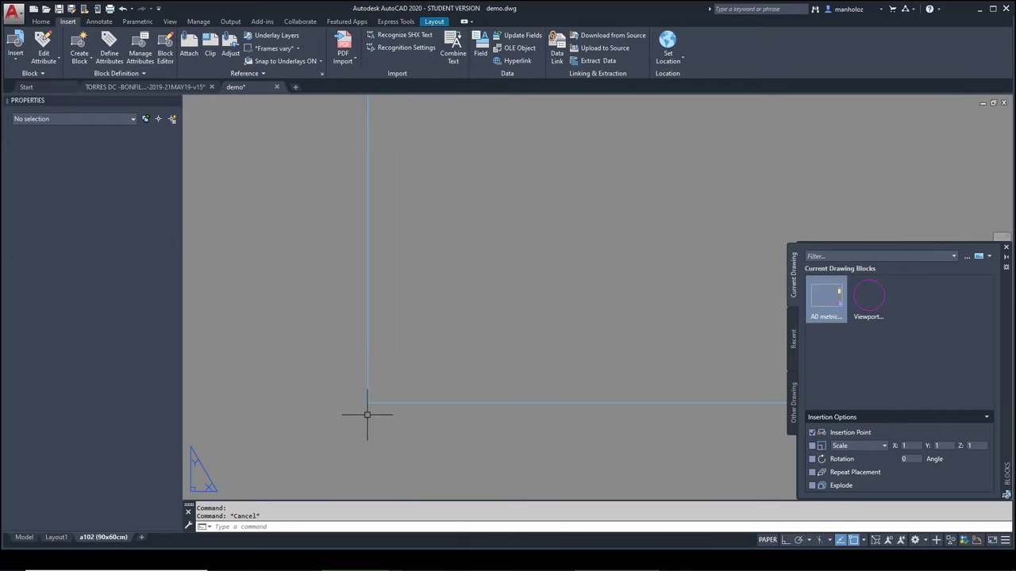
Delete the undersized title block and zoom extents to show the whole sheet.
type("z")
key("Return")
type("e")
key("Return")
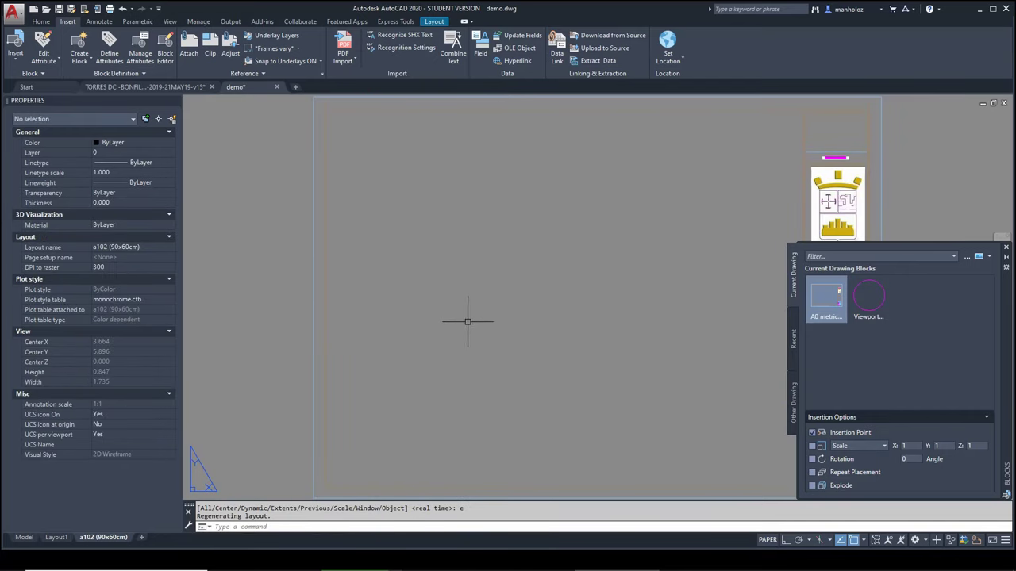
left_click(467, 322)
left_click(274, 414)
scroll(272, 415, "down", 3)
middle_click_drag(334, 351, 301, 192)
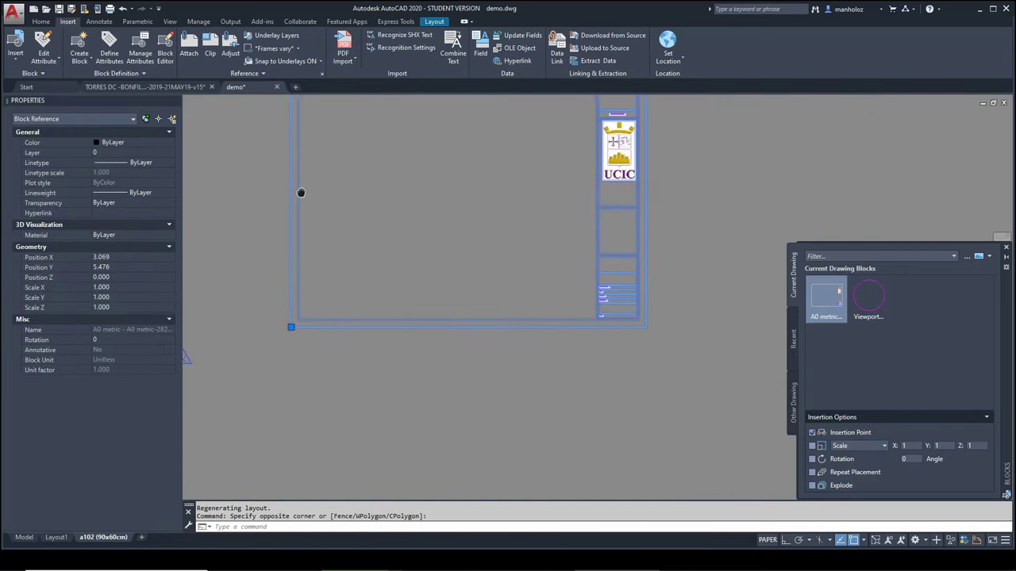
key("Delete")
type("z")
key("Return")
type("e")
key("Return")
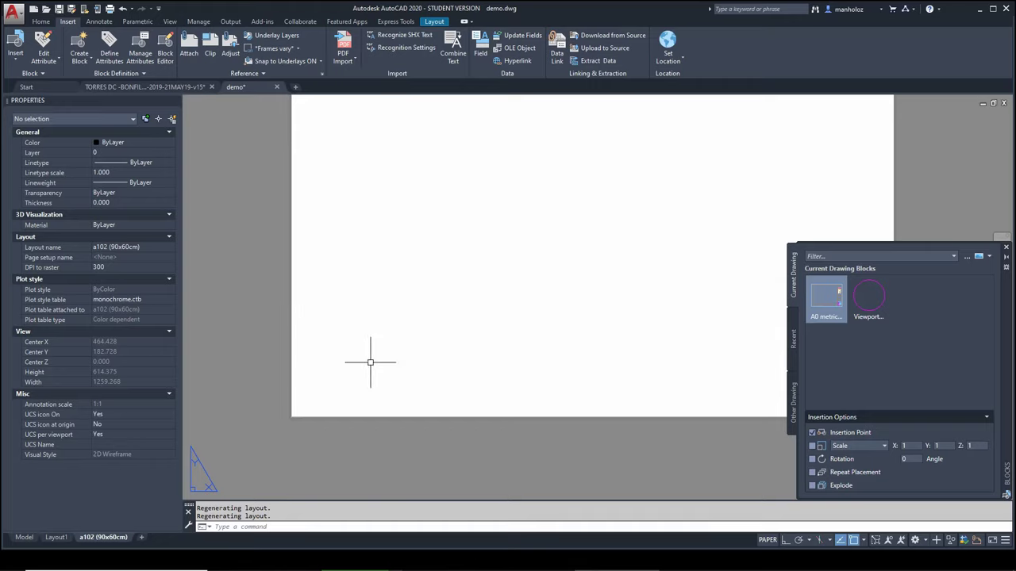
Insert the A0 metric title block at a fixed scale of 1 and select it.
key("Return")
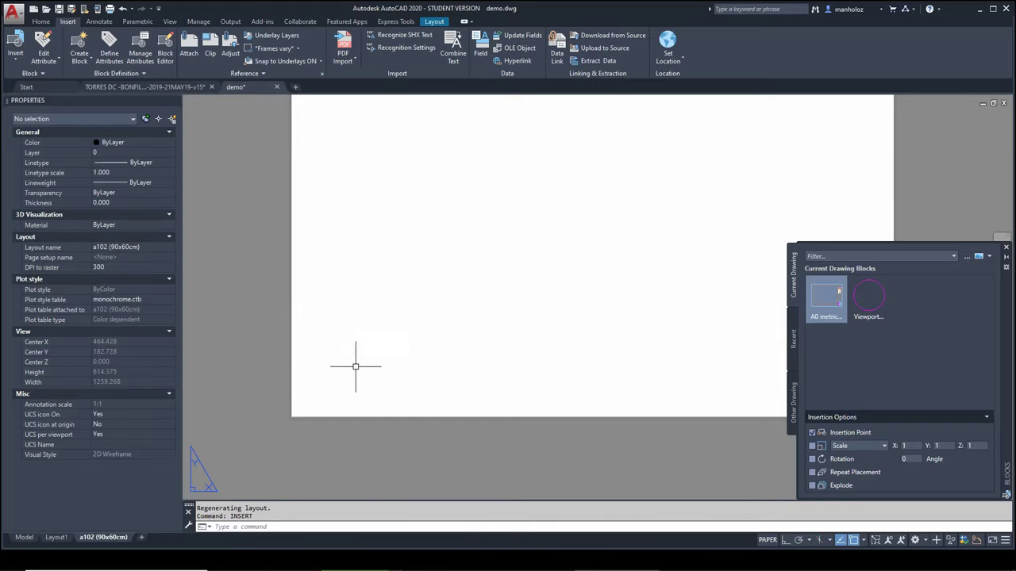
left_click(812, 447)
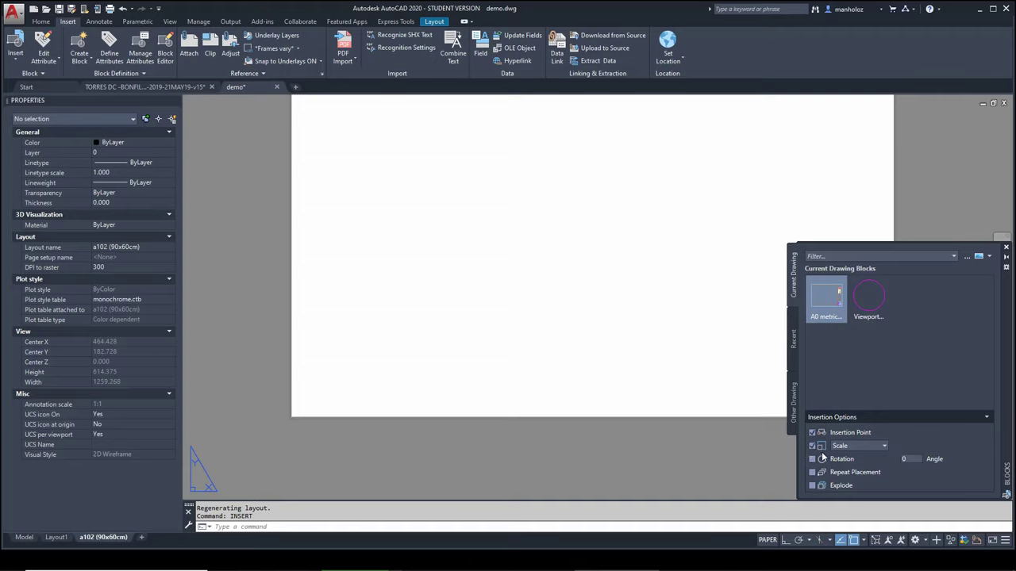
left_click(811, 447)
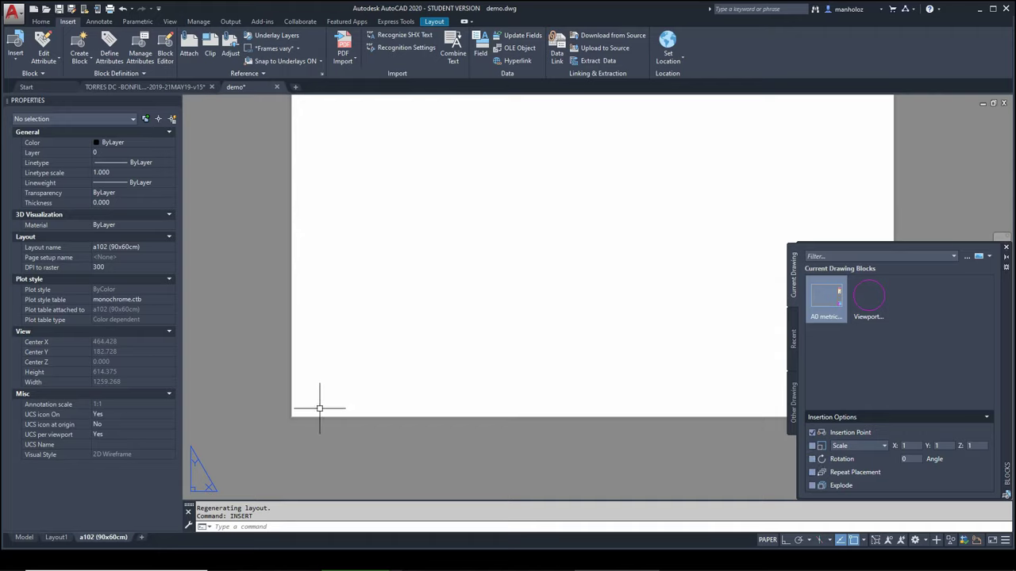
left_click(826, 297)
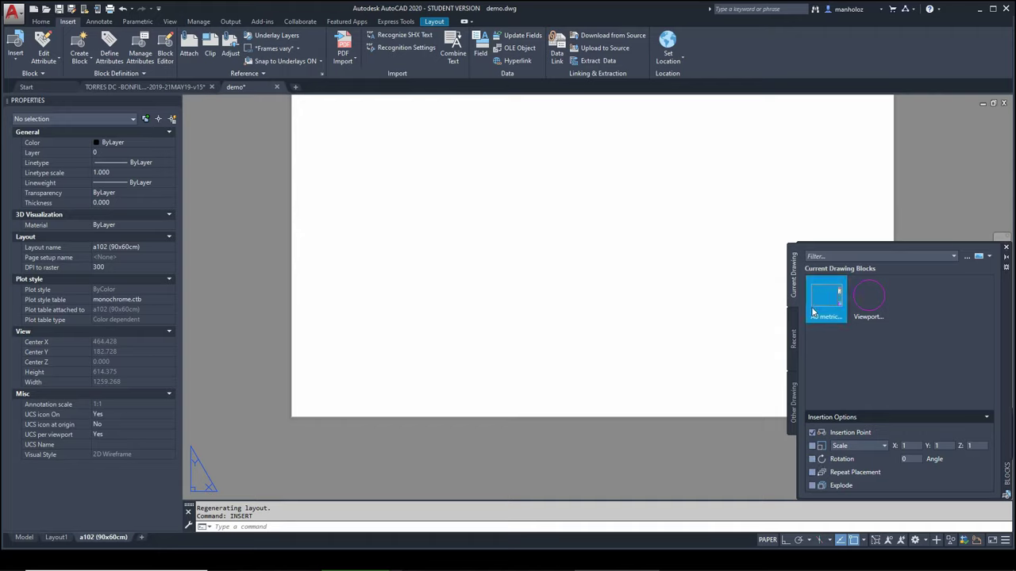
key("Escape")
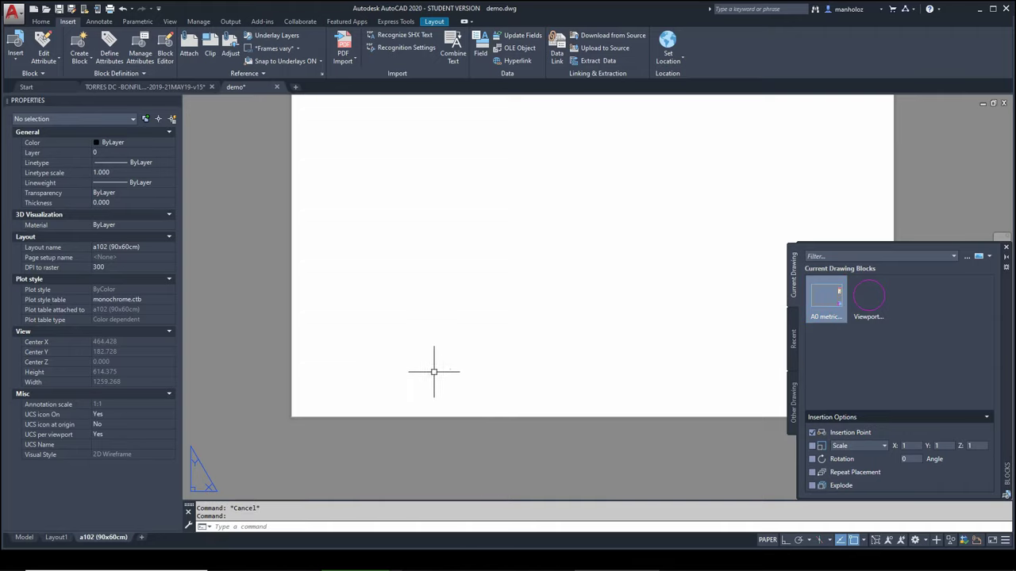
left_click(433, 369)
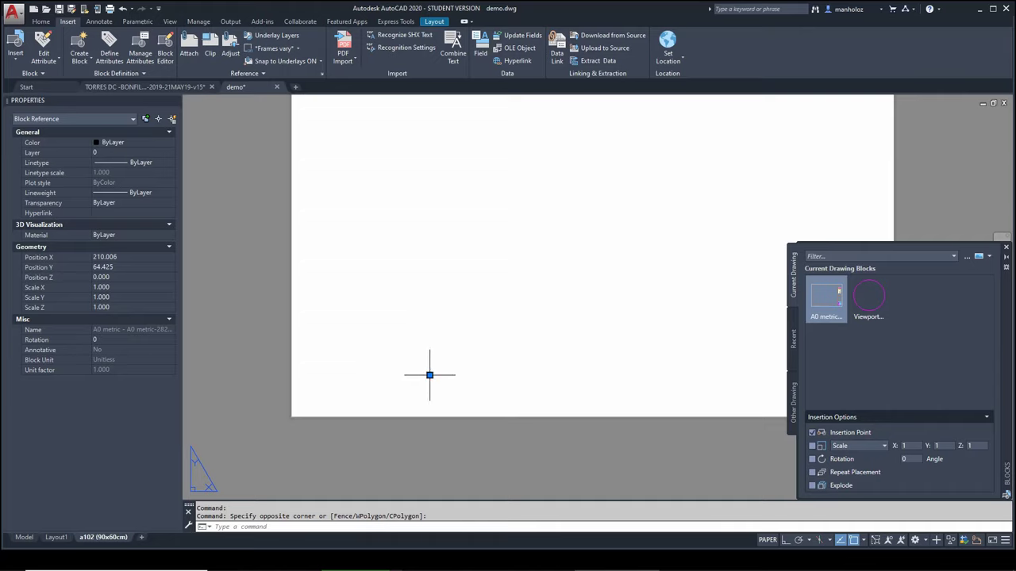
Grip-move the title block's base point to the sheet's lower-left corner.
left_click(429, 375)
scroll(303, 403, "up", 4)
scroll(289, 412, "up", 2)
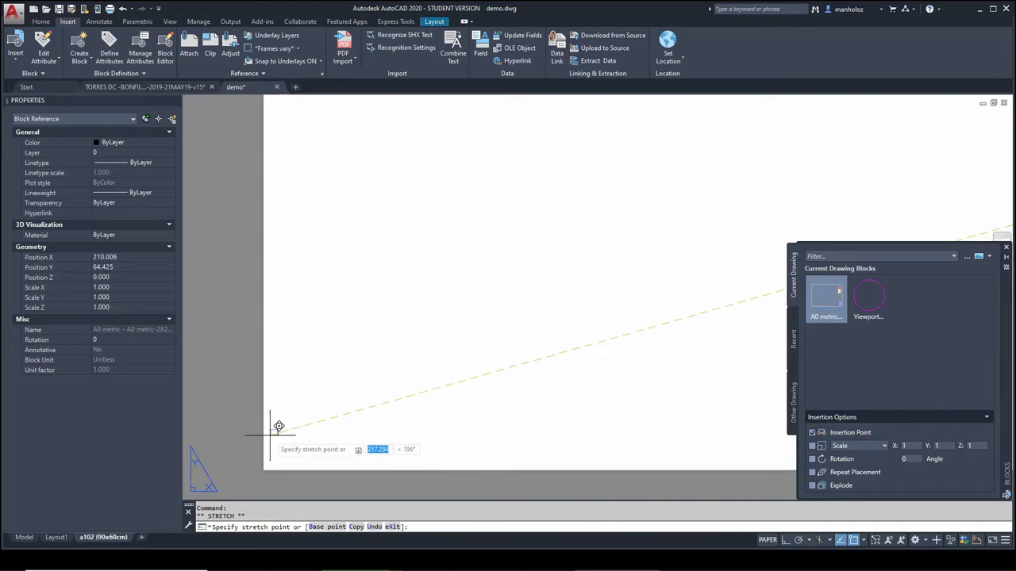
middle_click_drag(283, 466, 288, 408)
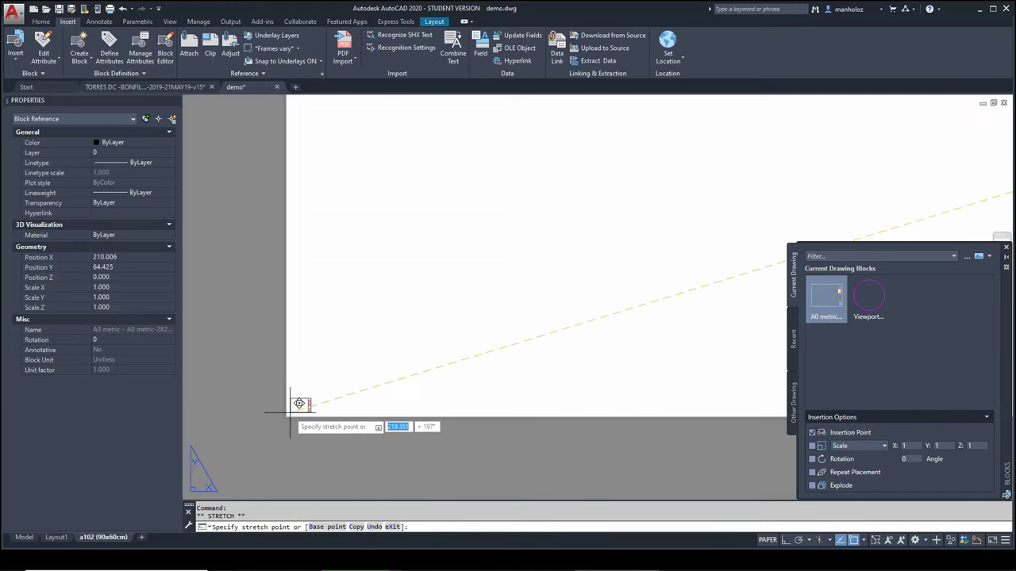
left_click(299, 404)
mouse_move(341, 346)
middle_mouse_down()
mouse_move(320, 428)
mouse_move(359, 391)
middle_mouse_up()
scroll(336, 392, "down", 2)
scroll(336, 396, "down", 5)
scroll(309, 411, "up", 7)
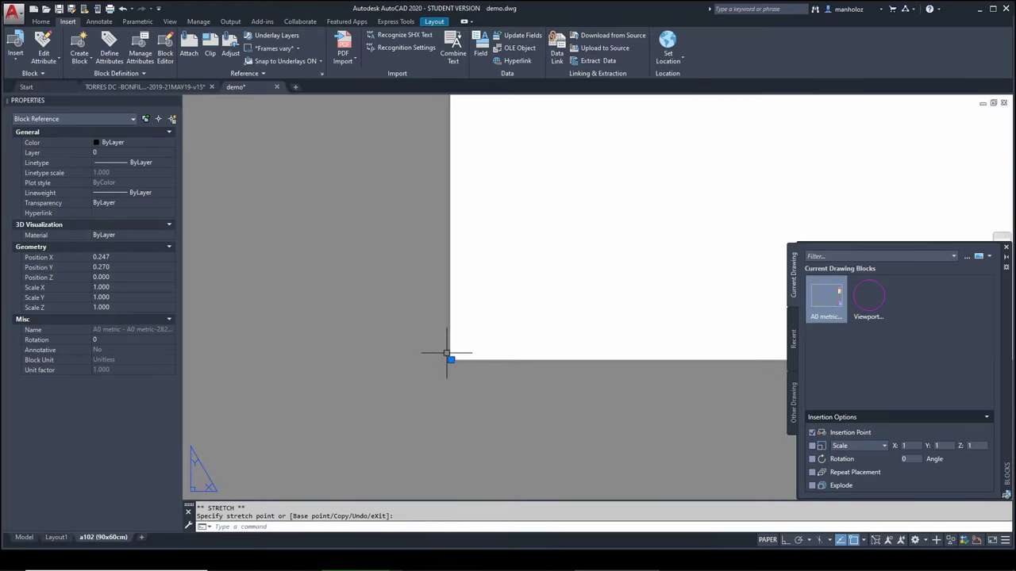
scroll(446, 354, "up", 2)
scroll(442, 374, "up", 3)
scroll(356, 358, "up", 3)
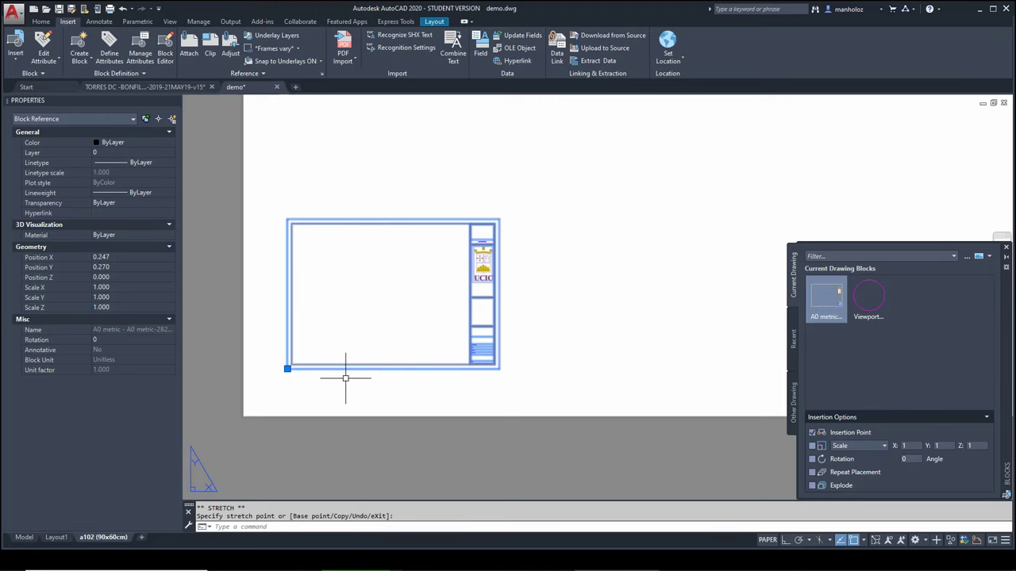
key("Escape")
key("Escape")
Start a DIST measurement from the frame's lower-left corner, then cancel it.
type("d")
key("Return")
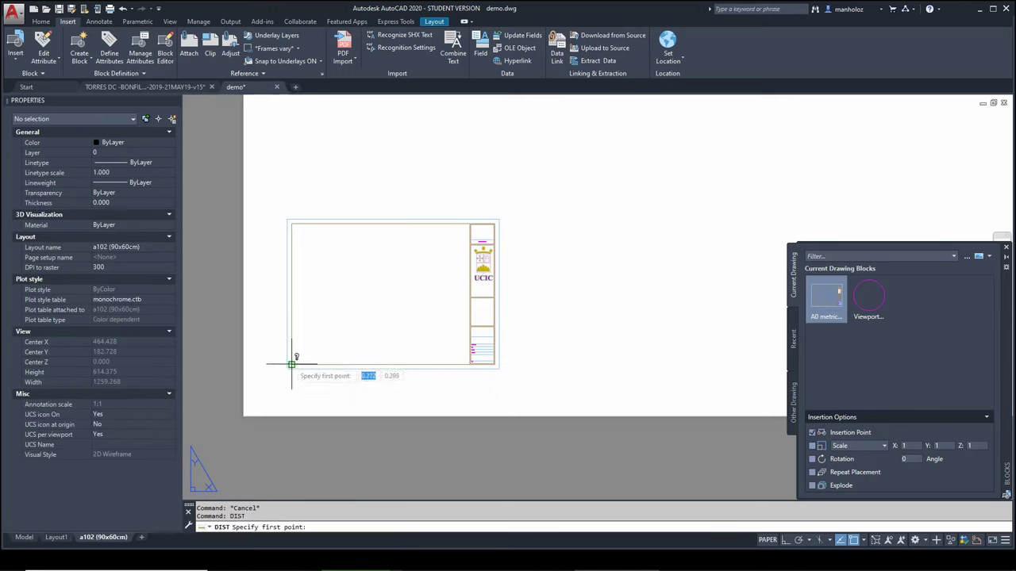
left_click(287, 368)
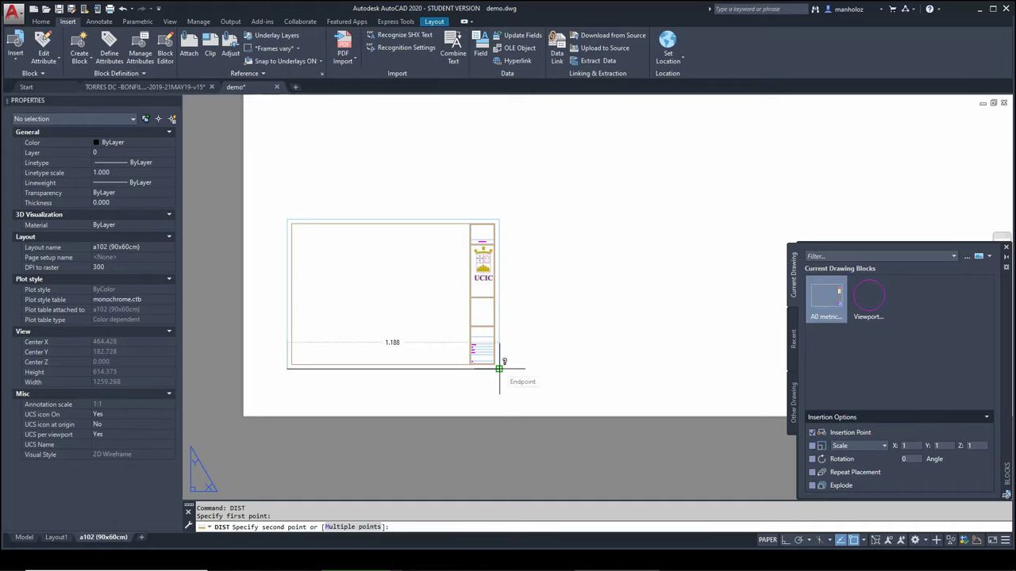
key("Escape")
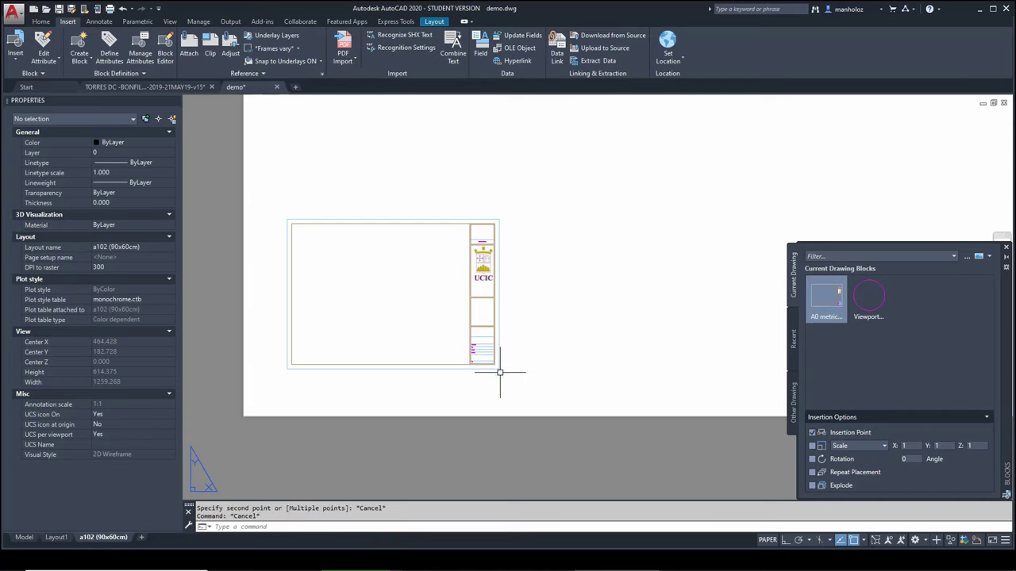
Move the title block by its base point to a new lower-left position.
left_click(493, 370)
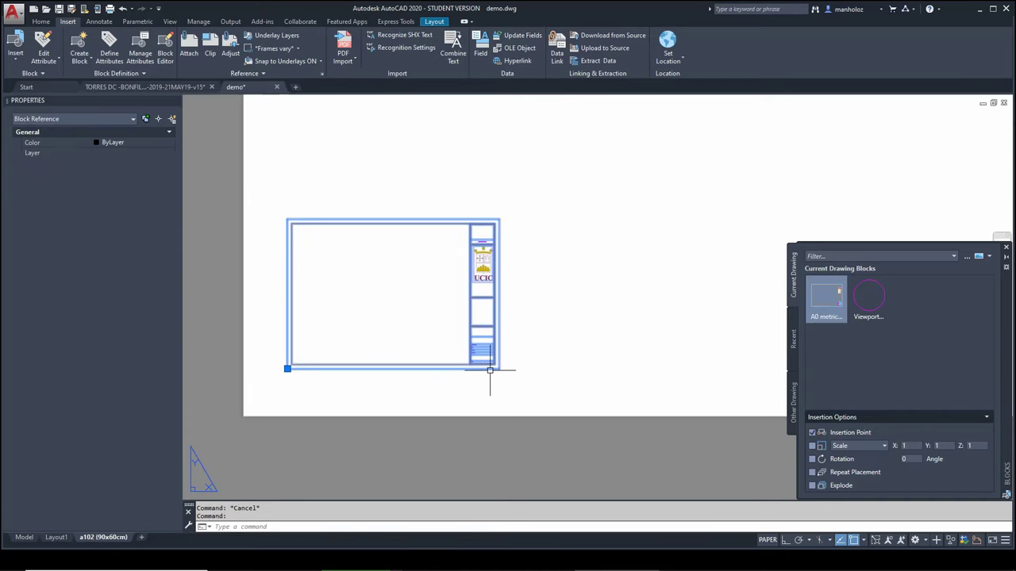
left_click(287, 368)
left_click(266, 400)
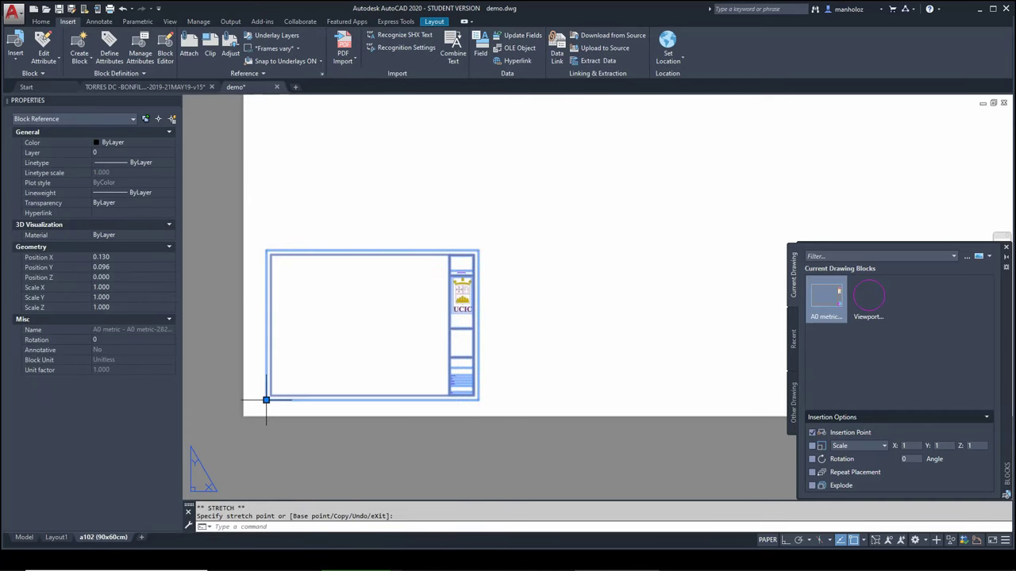
scroll(292, 376, "down", 5)
scroll(301, 358, "down", 5)
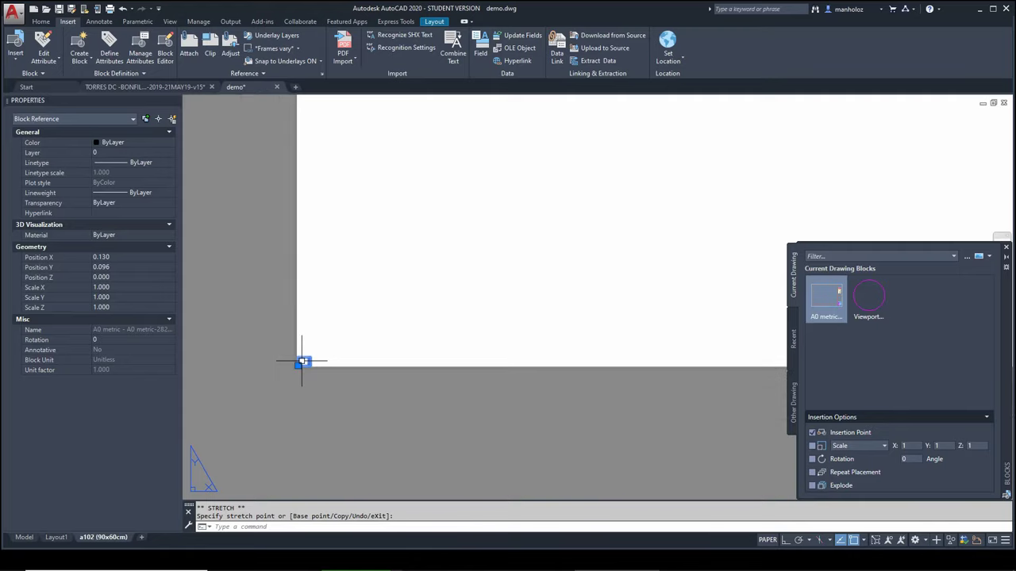
middle_click_drag(311, 344, 267, 368)
scroll(268, 368, "up", 5)
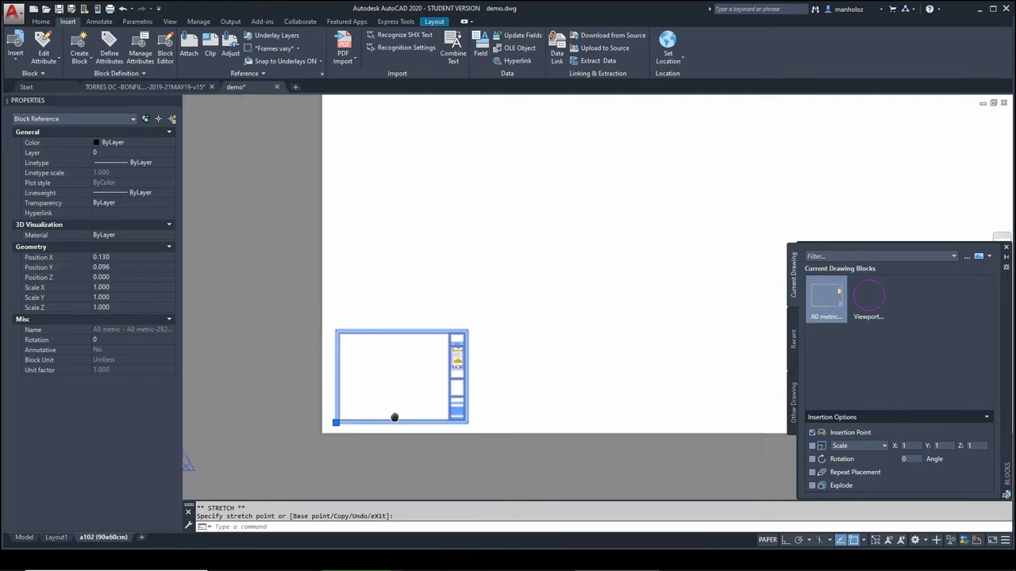
middle_click_drag(354, 464, 294, 386)
scroll(306, 389, "up", 3)
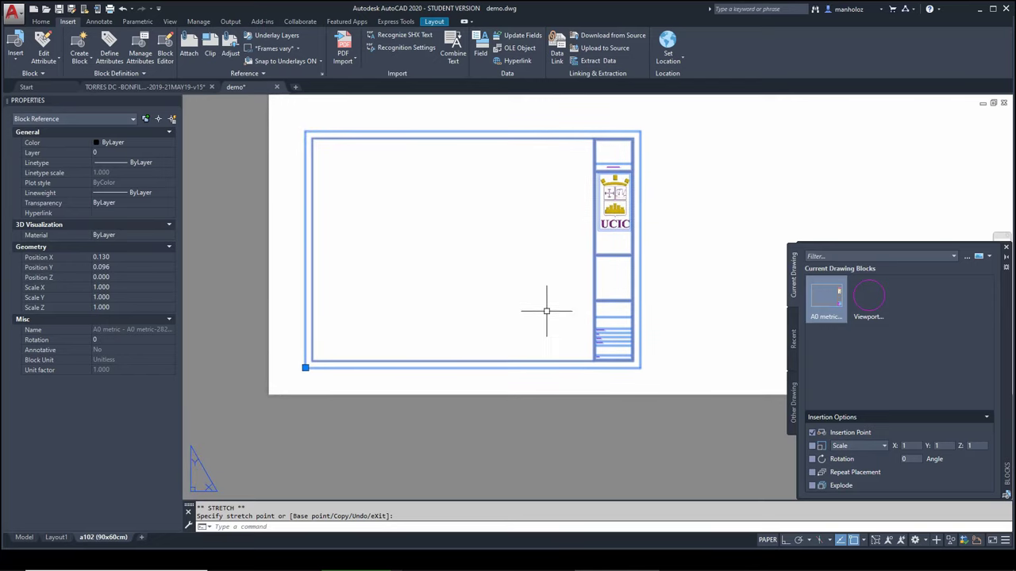
key("Escape")
key("Escape")
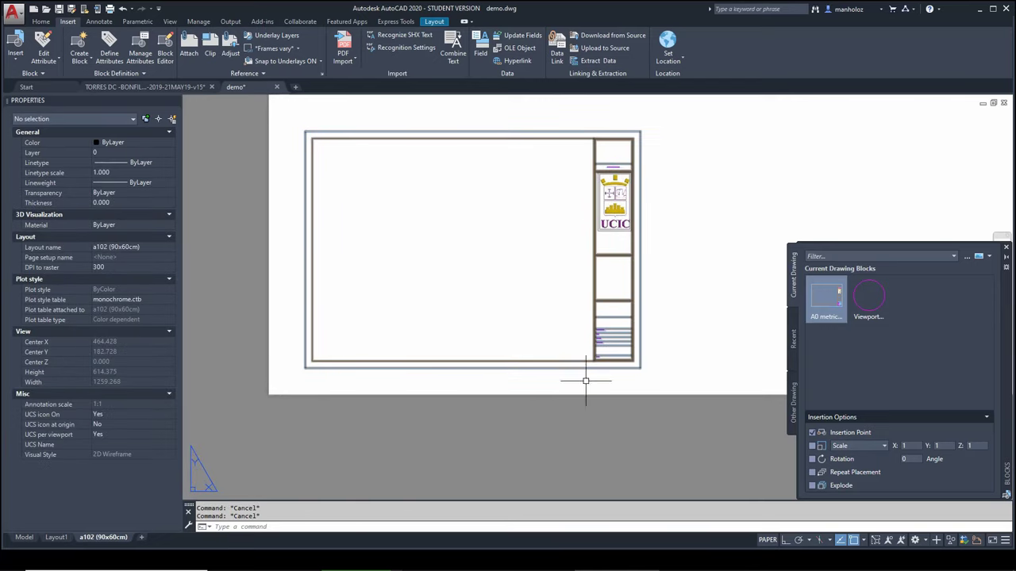
Grab the title block's lower-left grip to place it at 0,0, then reselect it.
left_click(331, 351)
left_click(298, 370)
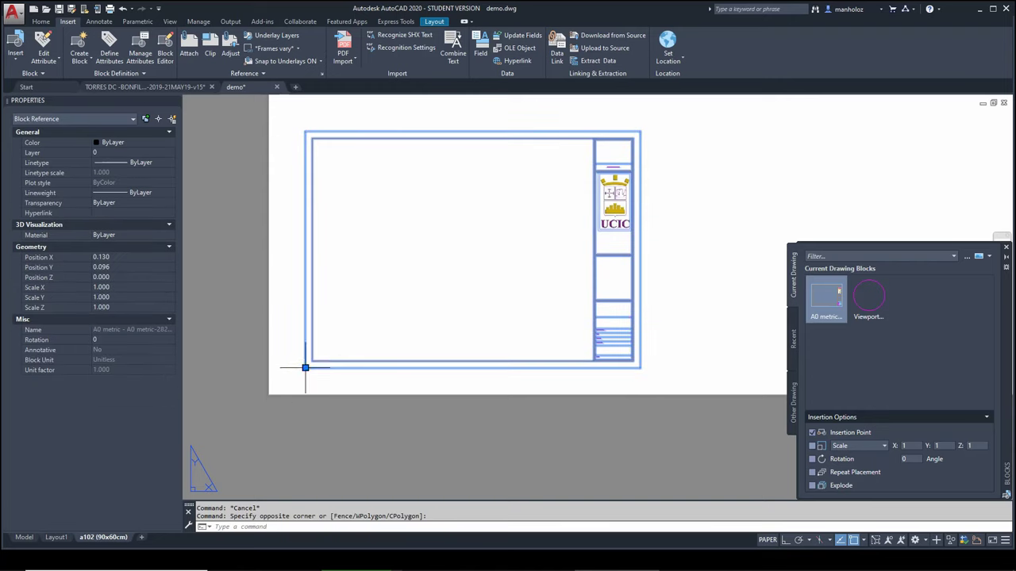
left_click(305, 367)
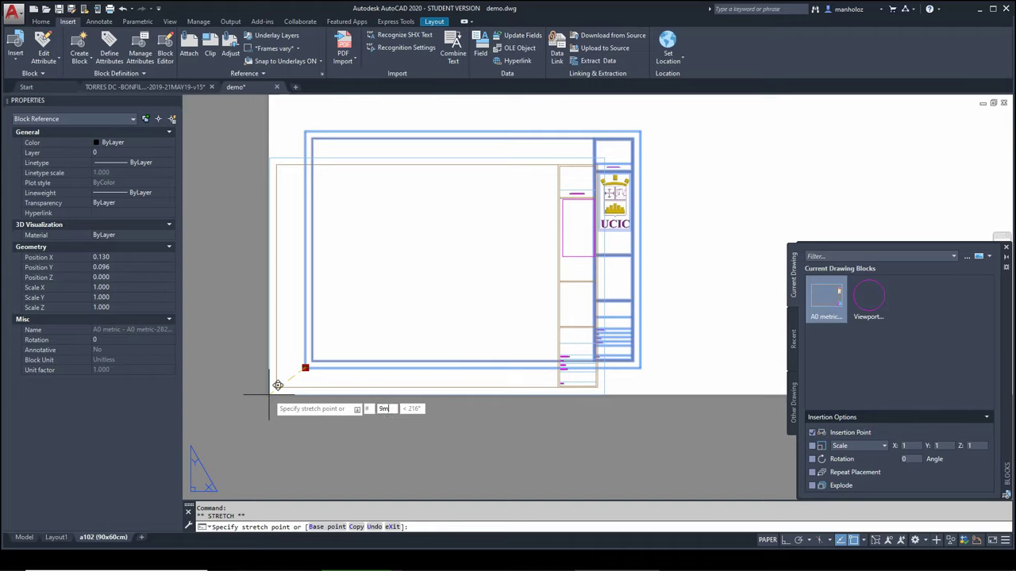
key("Escape")
key("Escape")
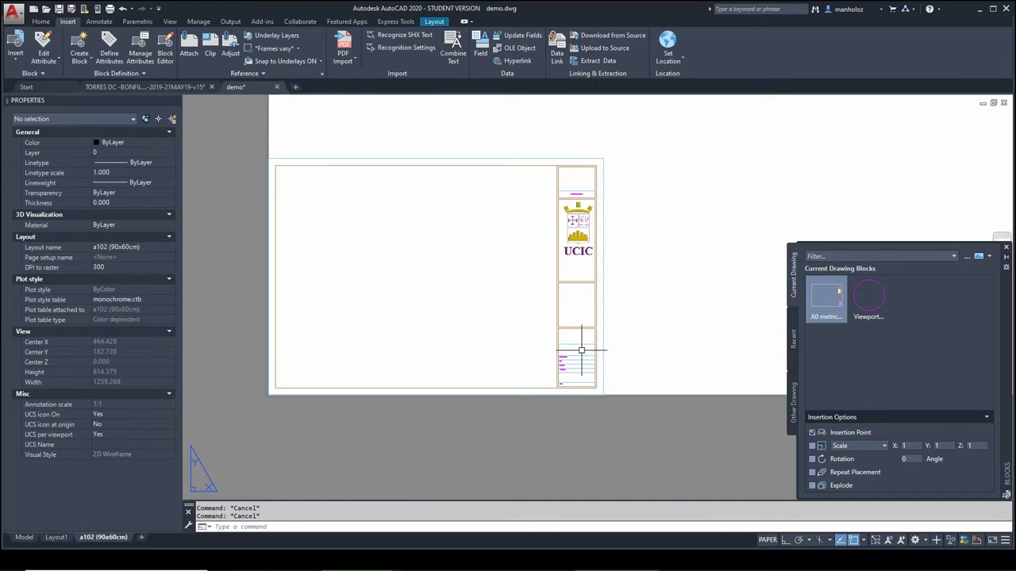
scroll(589, 401, "up", 2)
scroll(597, 356, "up", 1)
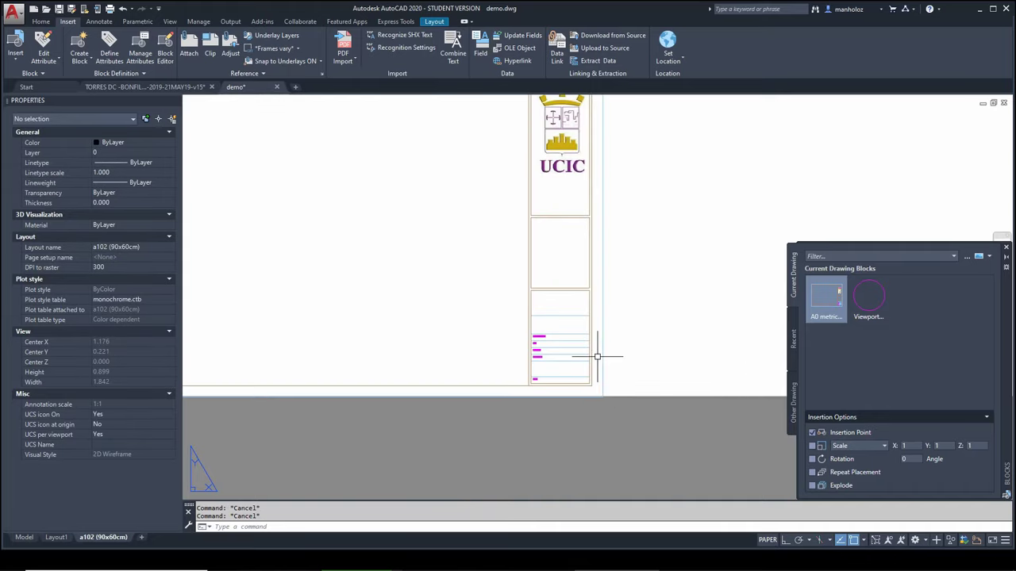
scroll(597, 357, "down", 4)
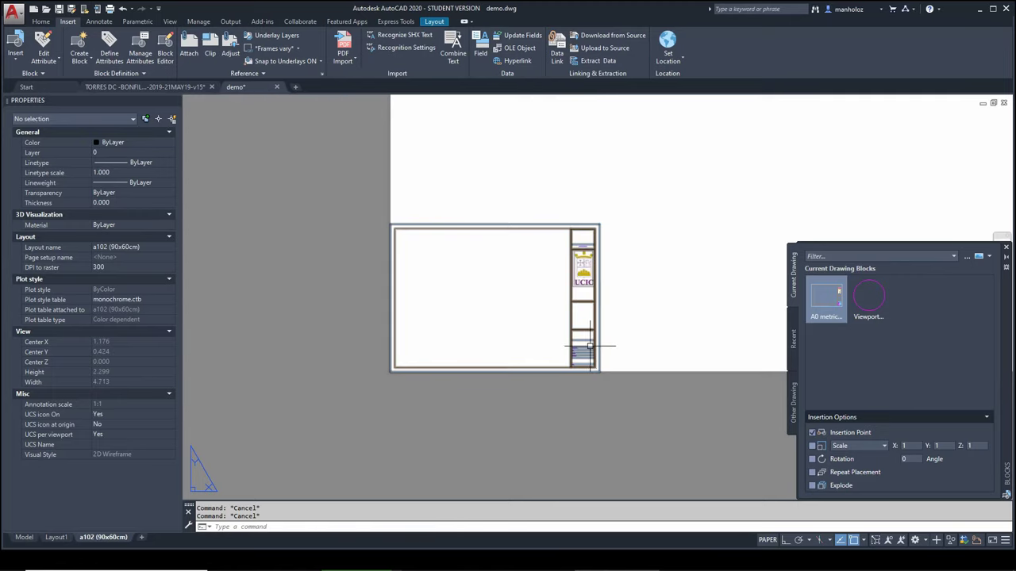
left_click(589, 346)
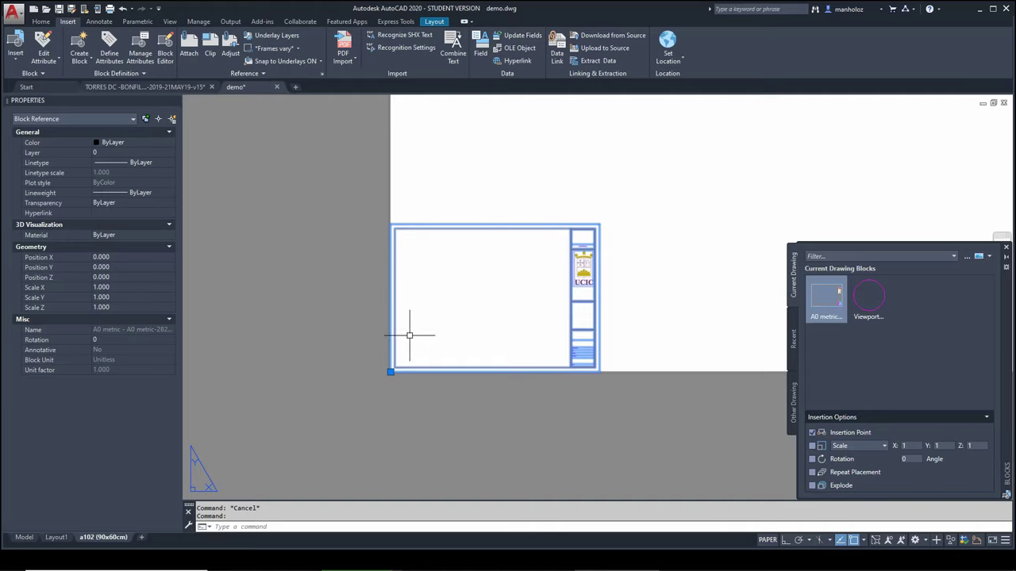
Scale the title block by reference, picking two reference points and a new length (scale 722.189).
type("sc")
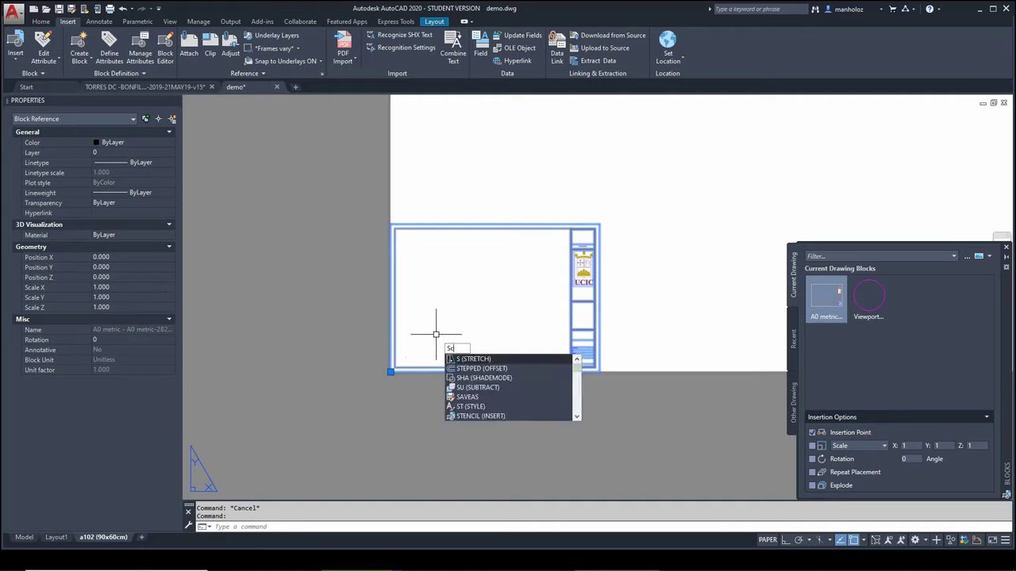
key("Return")
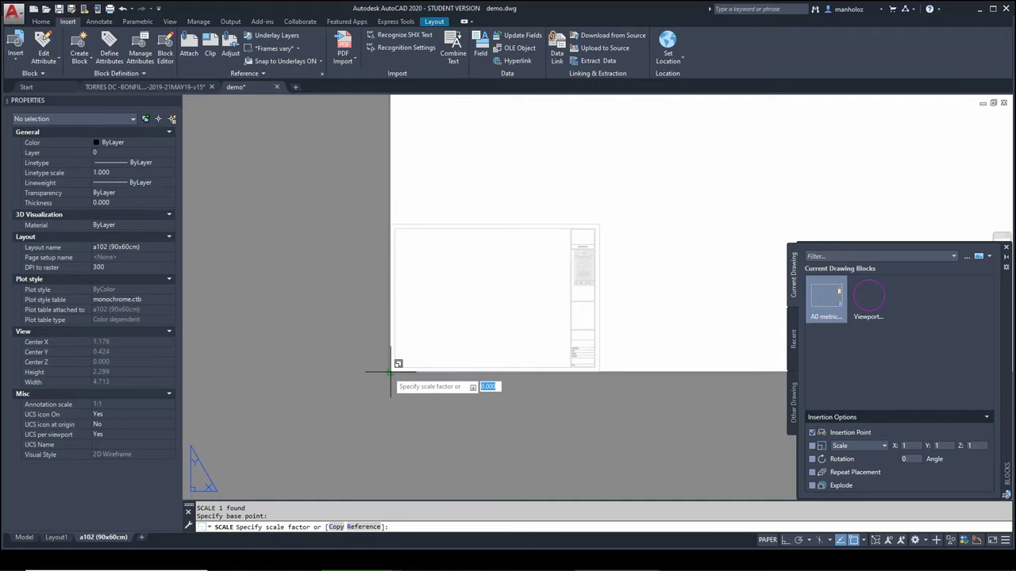
left_click(369, 526)
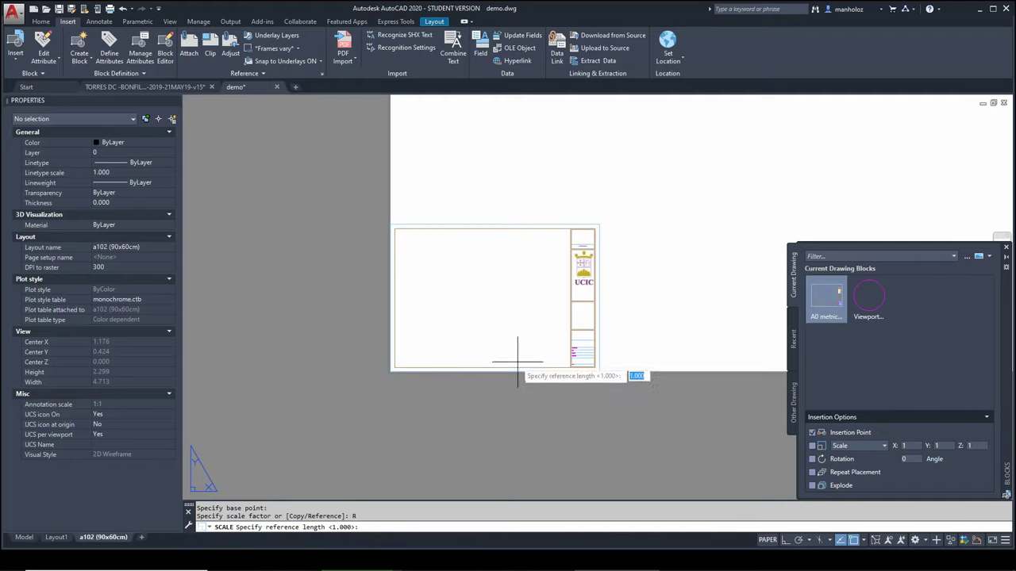
left_click(392, 370)
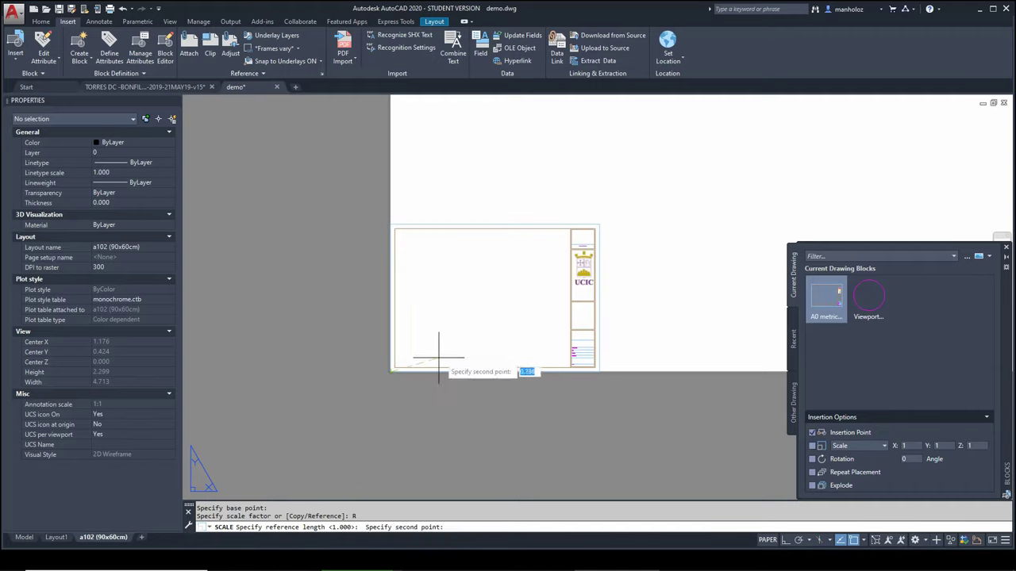
left_click(595, 371)
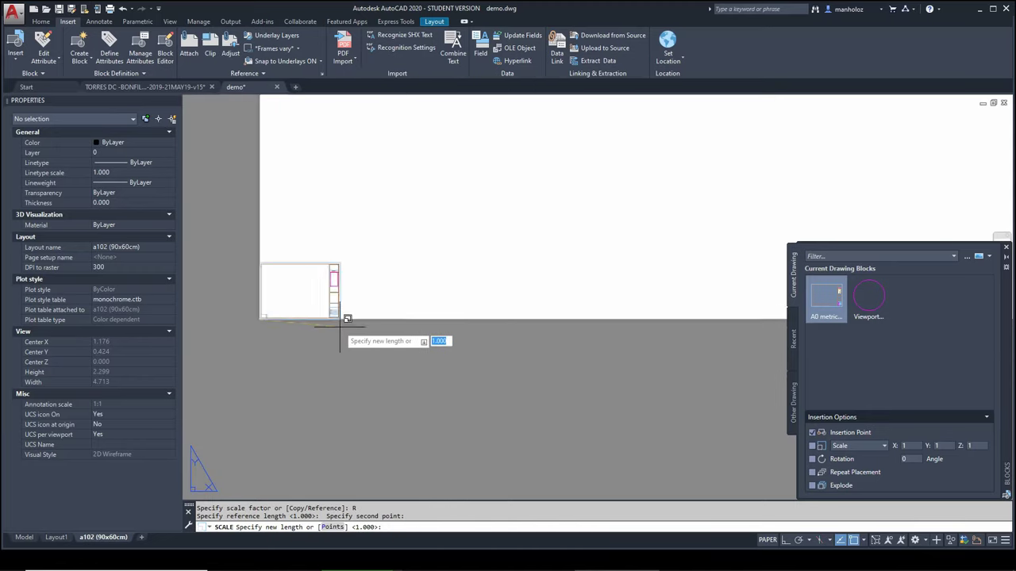
scroll(516, 305, "down", 3)
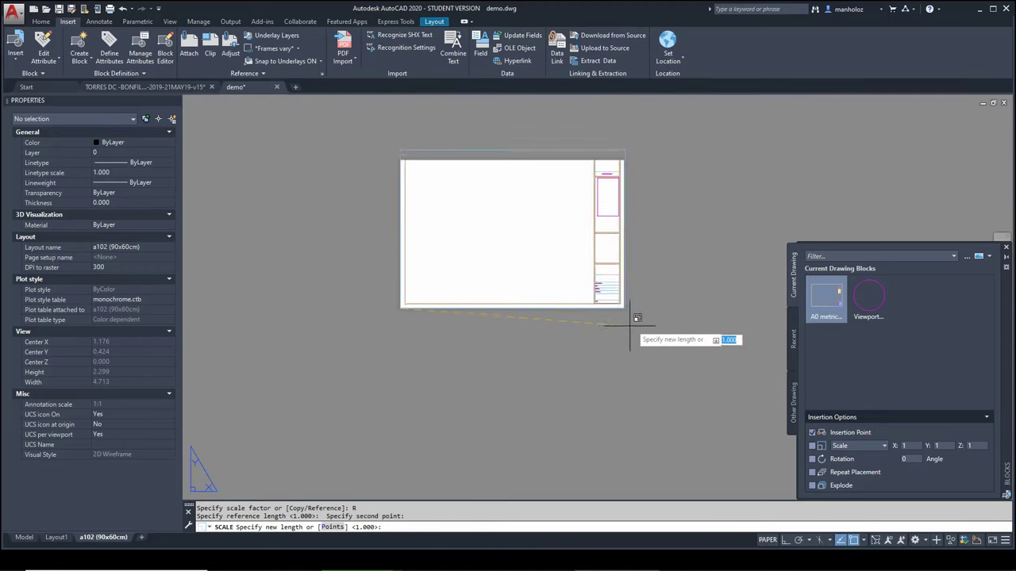
scroll(604, 300, "up", 3)
scroll(605, 300, "down", 3)
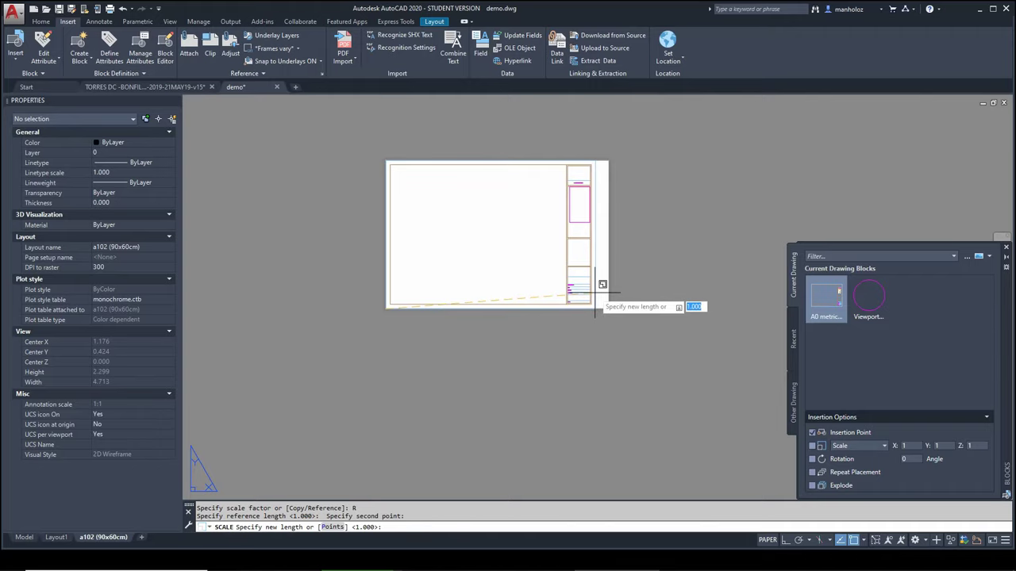
left_click(596, 292)
scroll(521, 222, "up", 2)
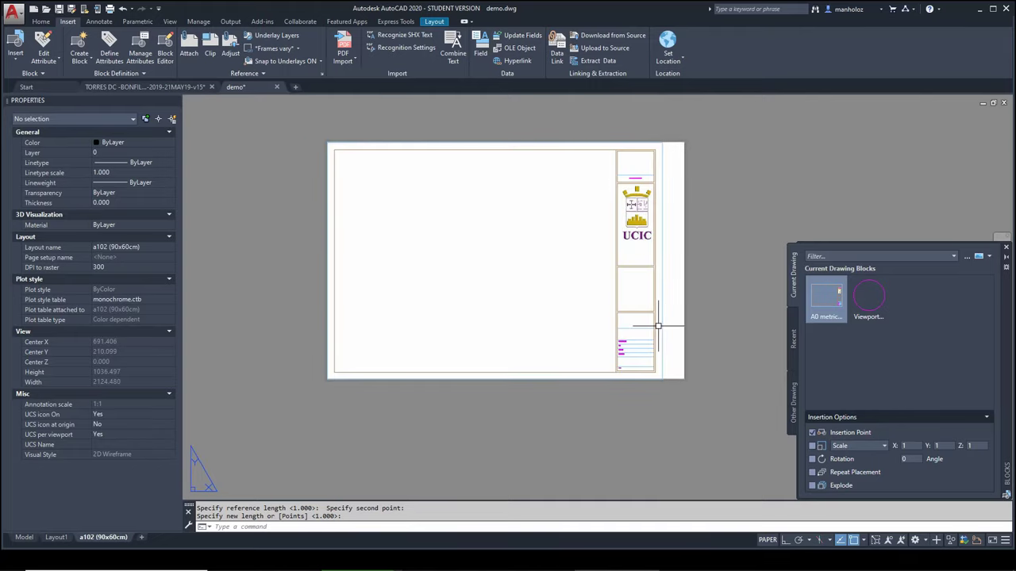
left_click(661, 322)
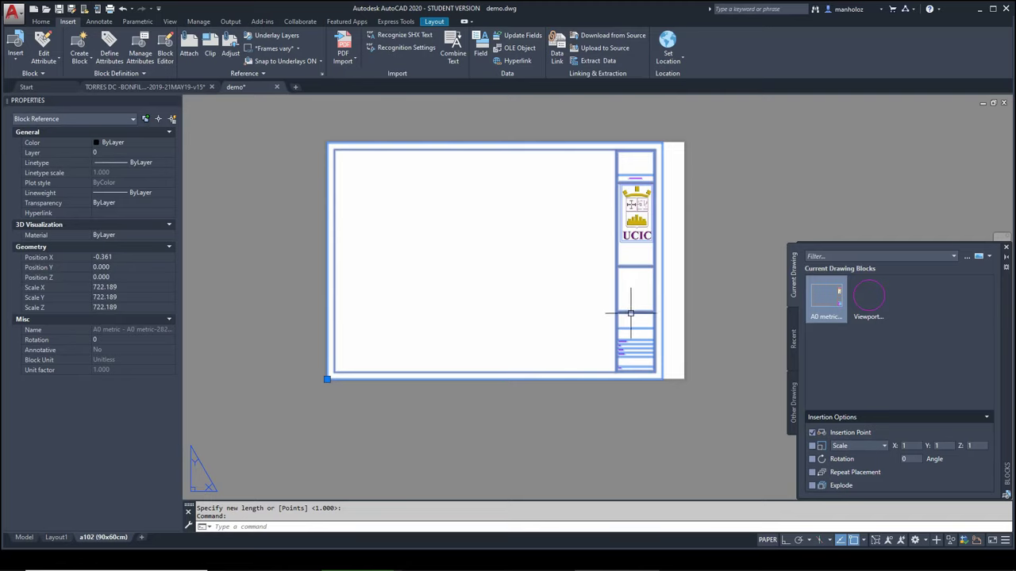
type("x")
Explode the title block into separate objects.
key("Return")
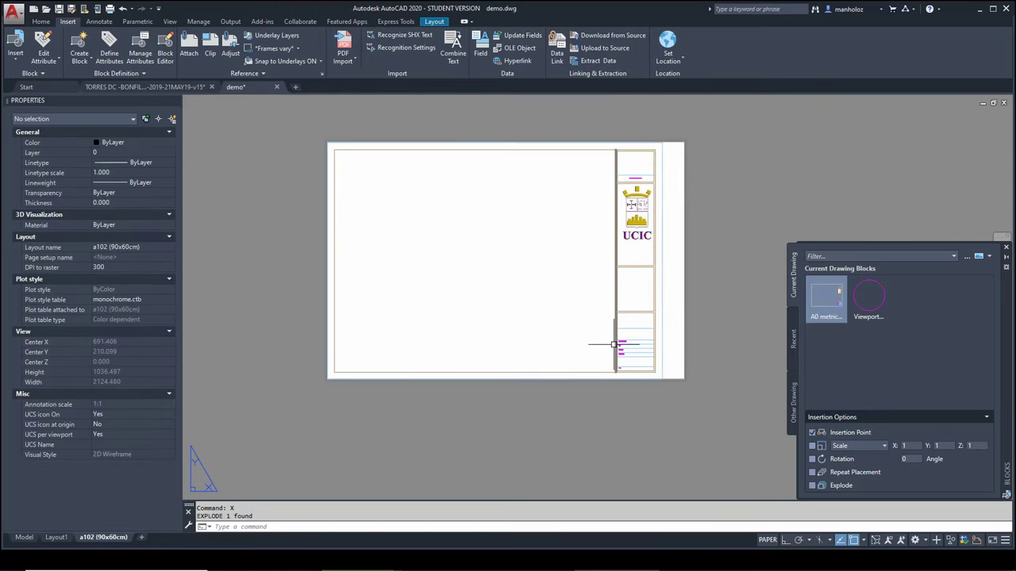
left_click(674, 387)
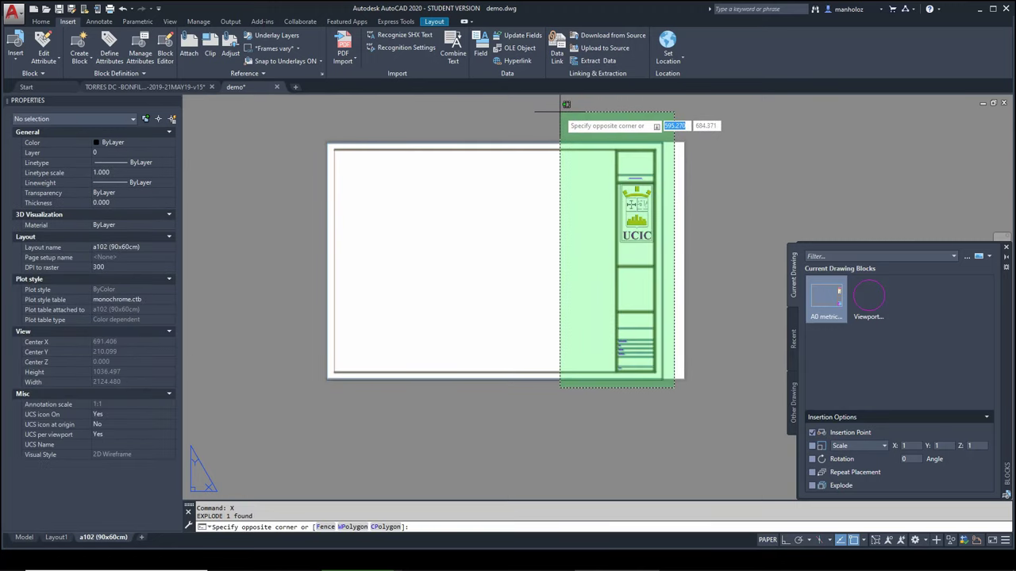
key("Escape")
key("Escape")
Stretch the title block's right column horizontally, with Ortho on, to the sheet's right edge.
type("s")
key("Return")
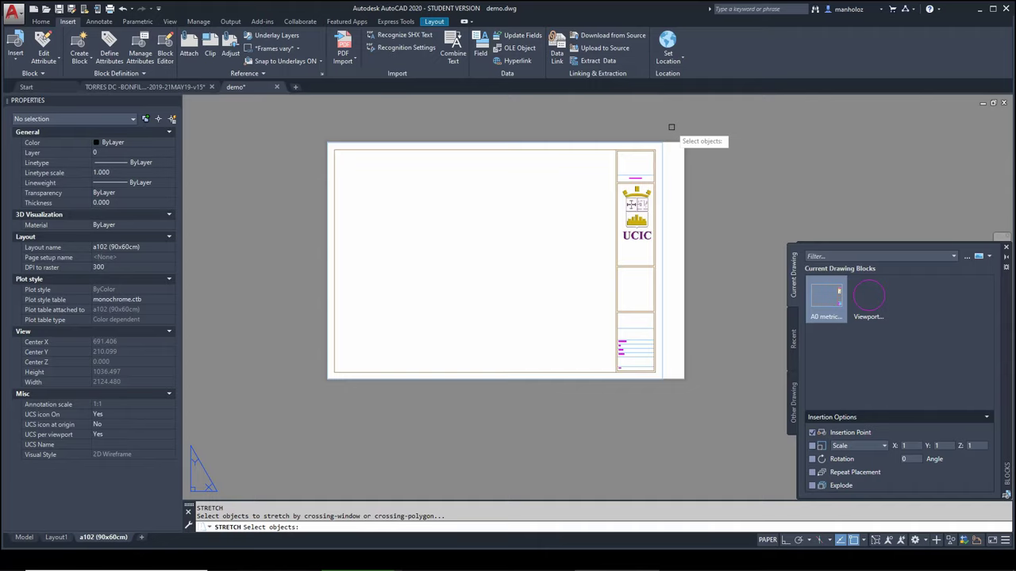
left_click(670, 122)
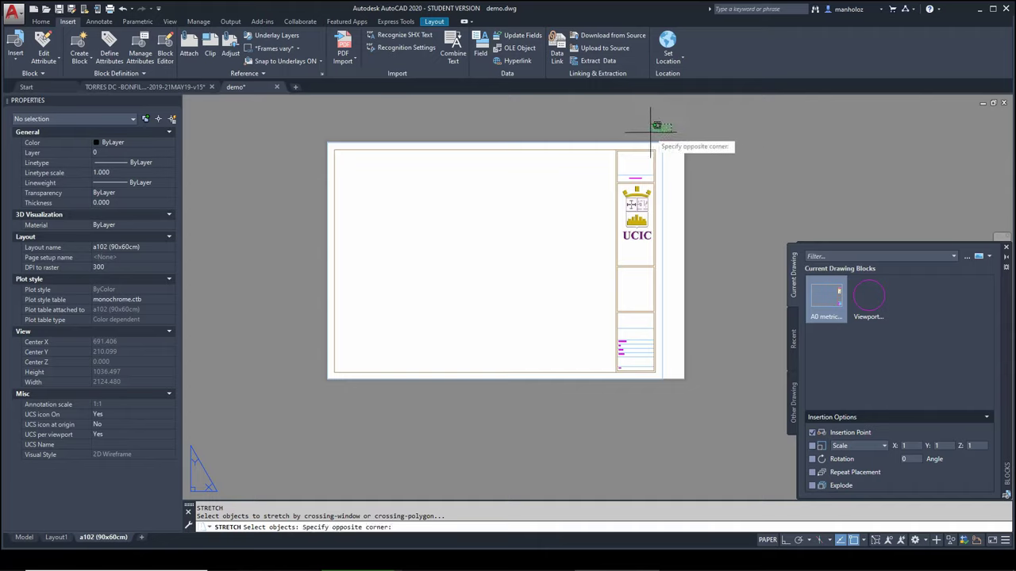
left_click(590, 389)
key("Return")
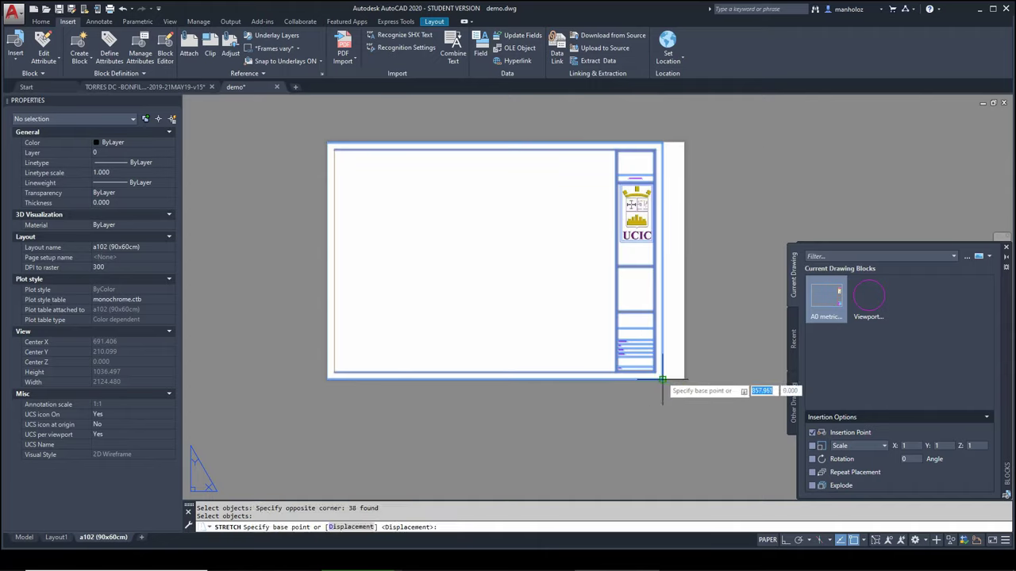
left_click(662, 380)
scroll(682, 384, "up", 4)
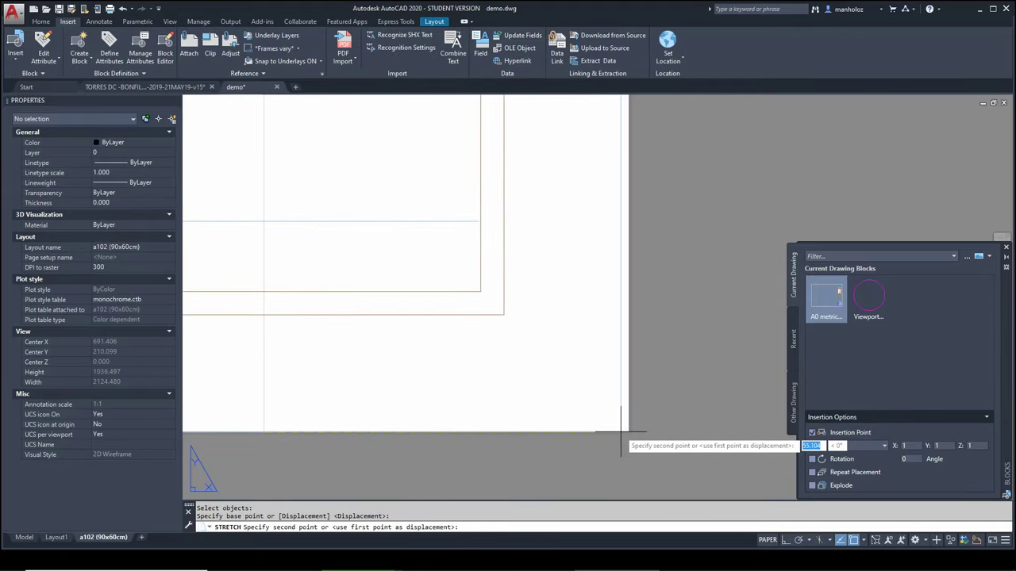
key("F8")
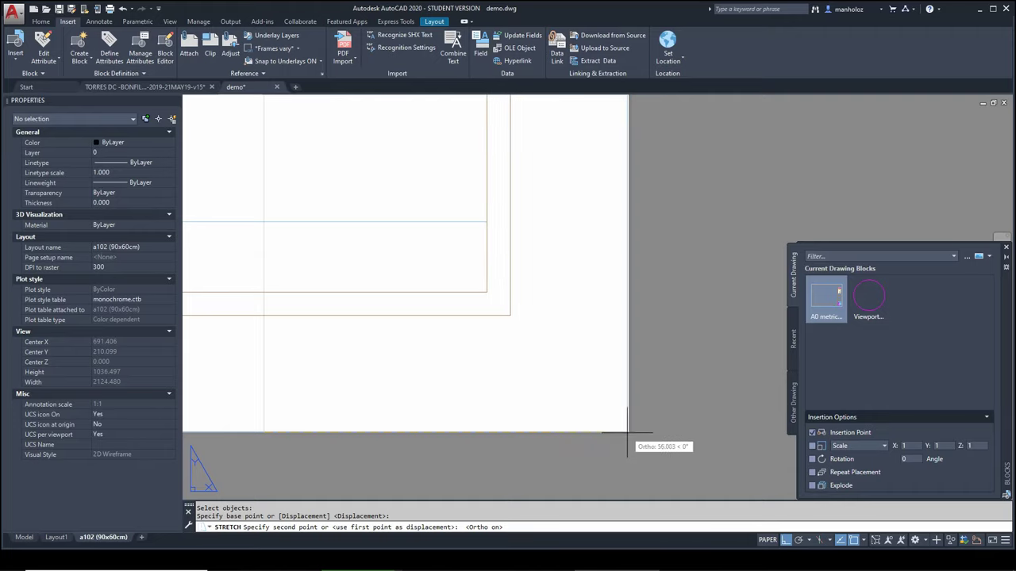
left_click(631, 446)
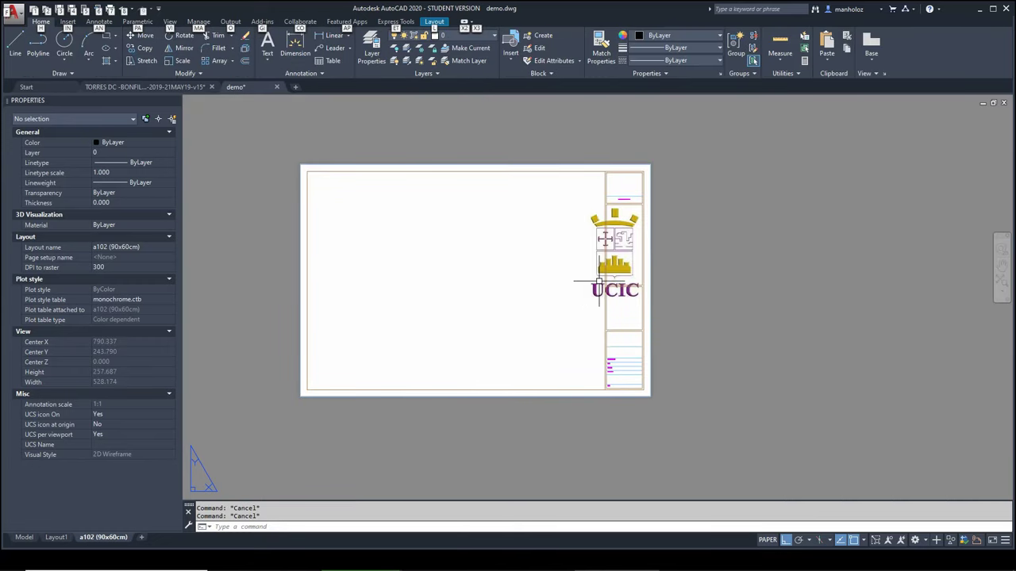
Select the UCIC logo image and pick its top-right corner grip.
scroll(629, 246, "up", 1)
scroll(629, 245, "up", 1)
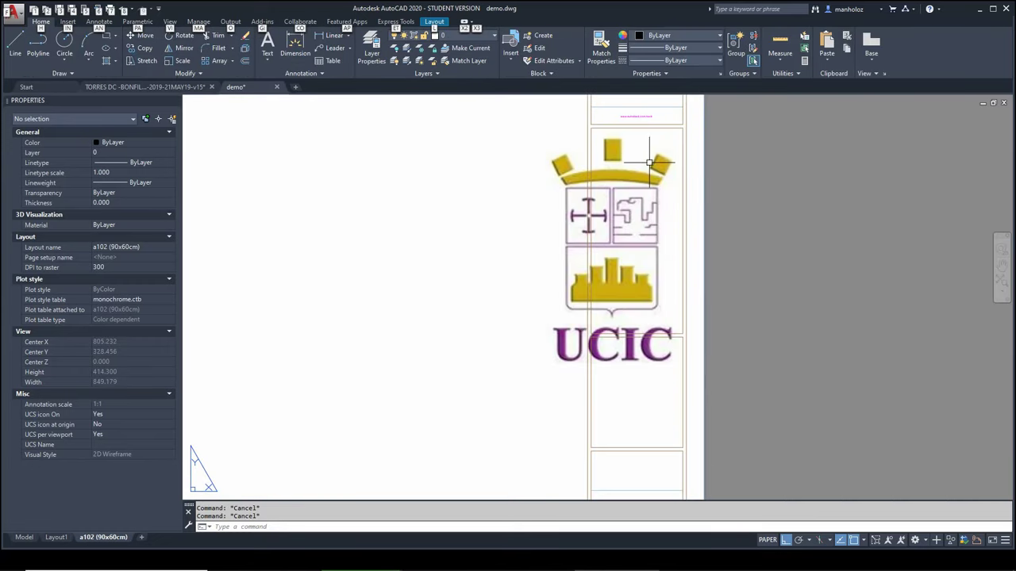
left_click(657, 164)
left_click(566, 371)
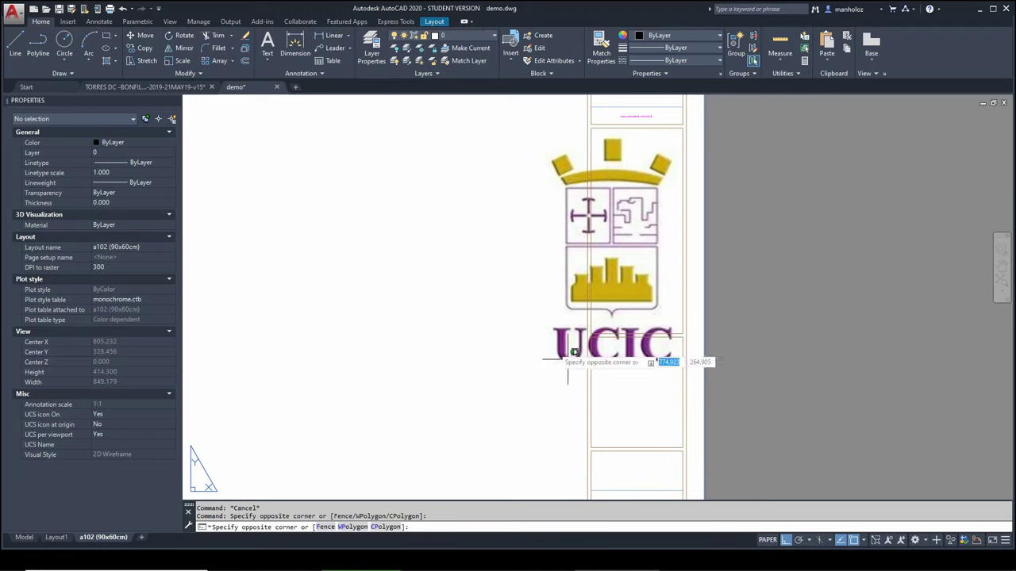
left_click(503, 279)
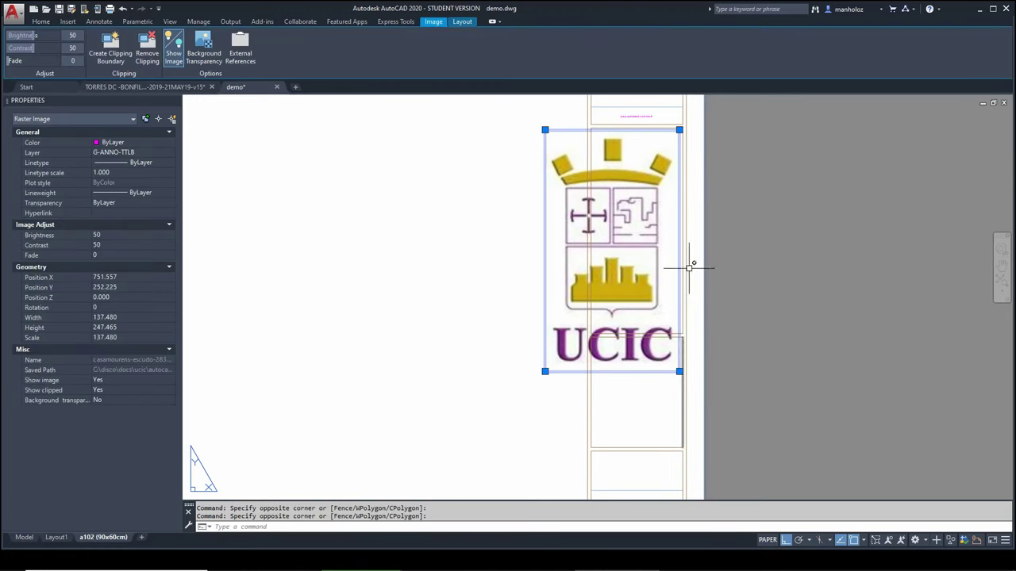
left_click(680, 129)
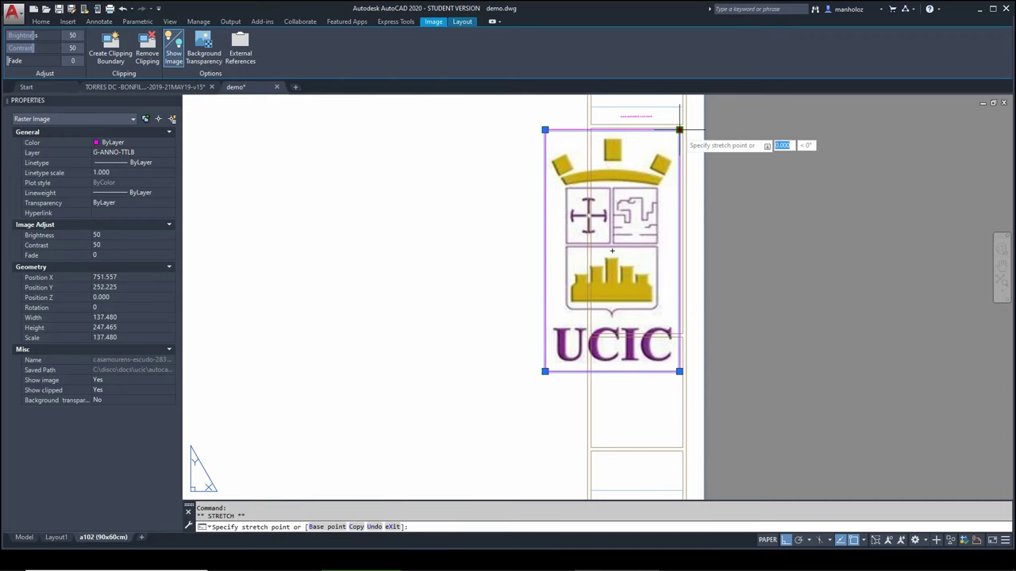
key("Escape")
key("Escape")
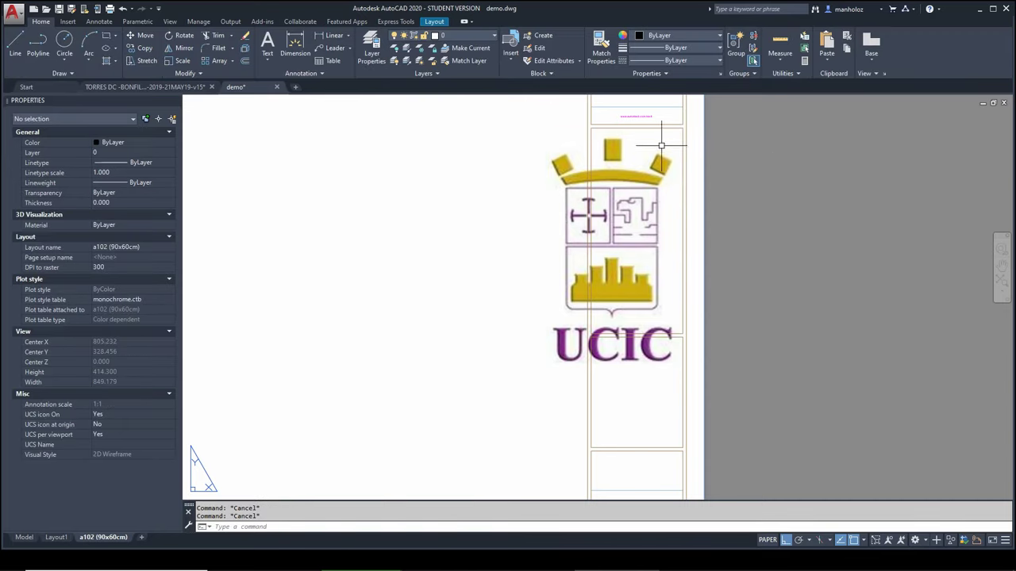
left_click_drag(584, 131, 492, 235)
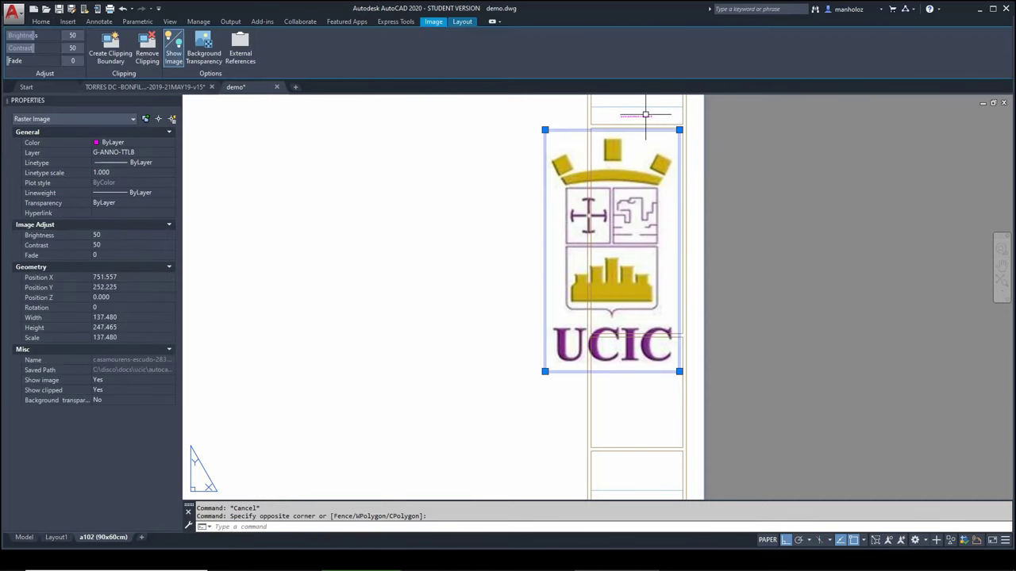
left_click(679, 129)
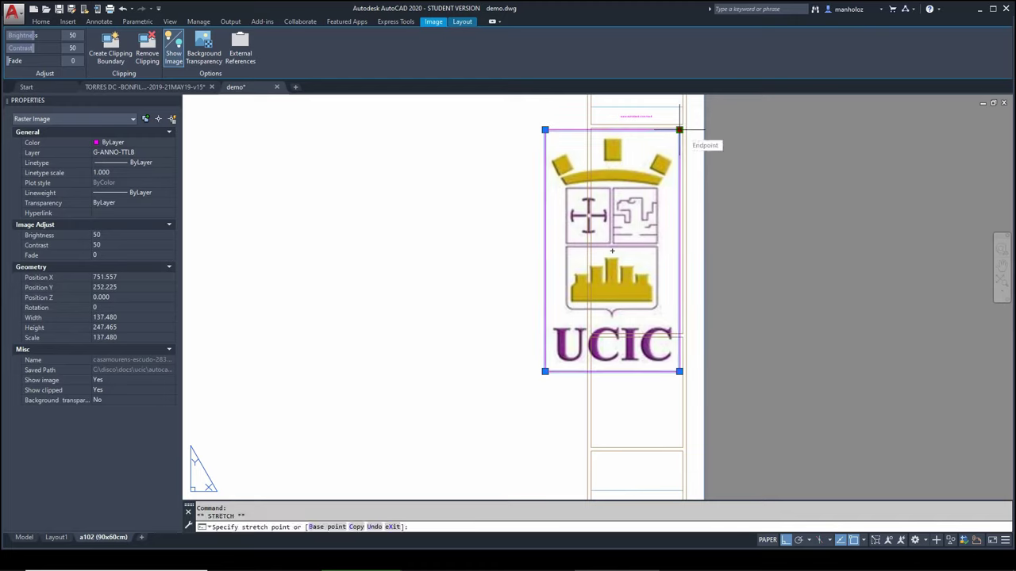
Scale the logo by reference from its right-edge corners to fit its box (90.472).
key("space")
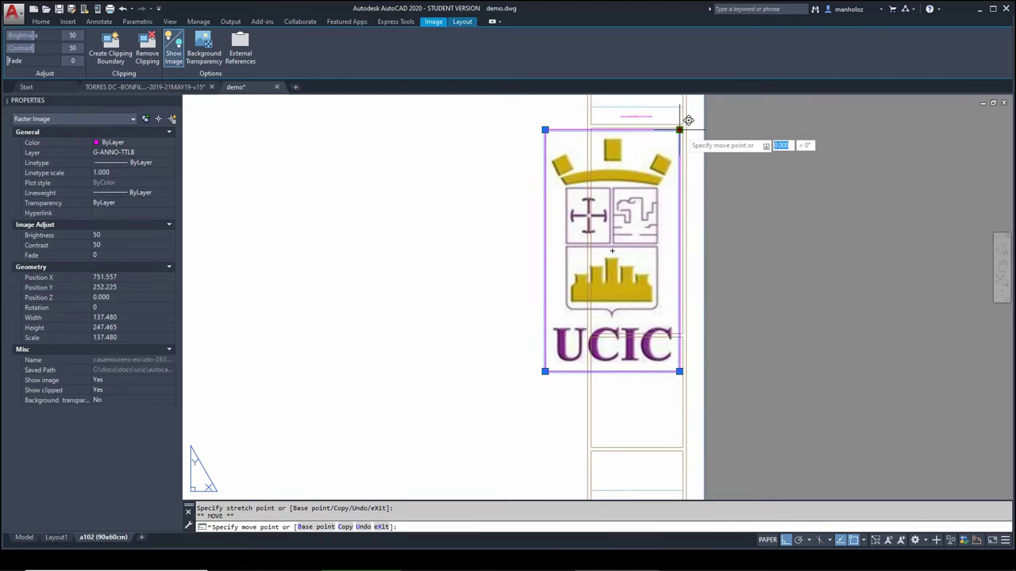
key("space")
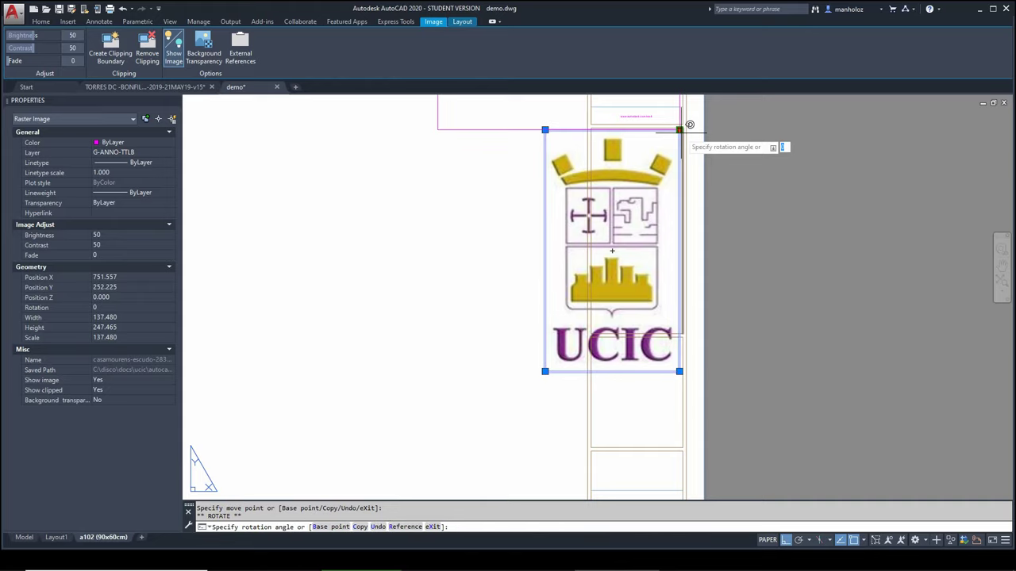
key("space")
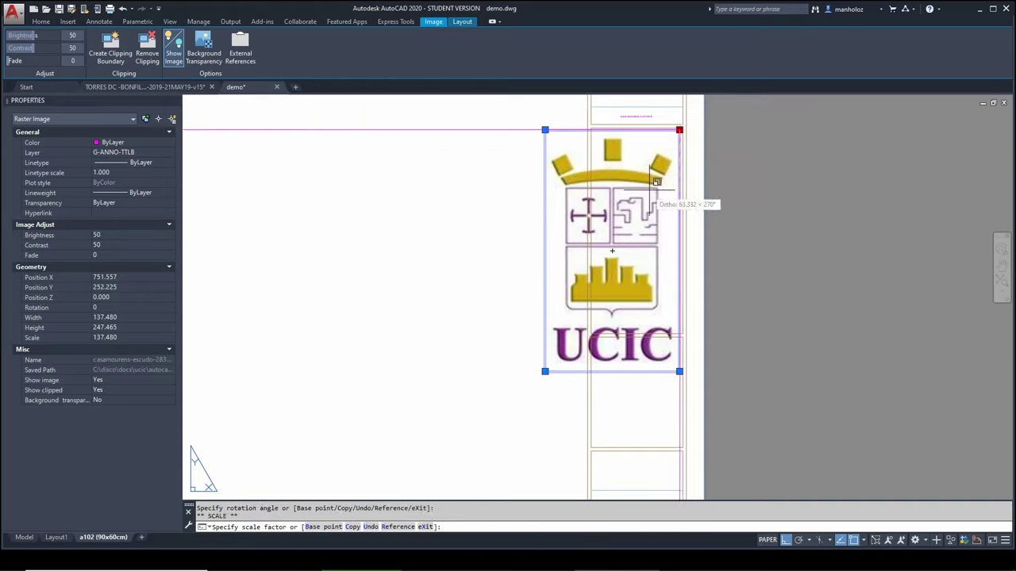
left_click(408, 526)
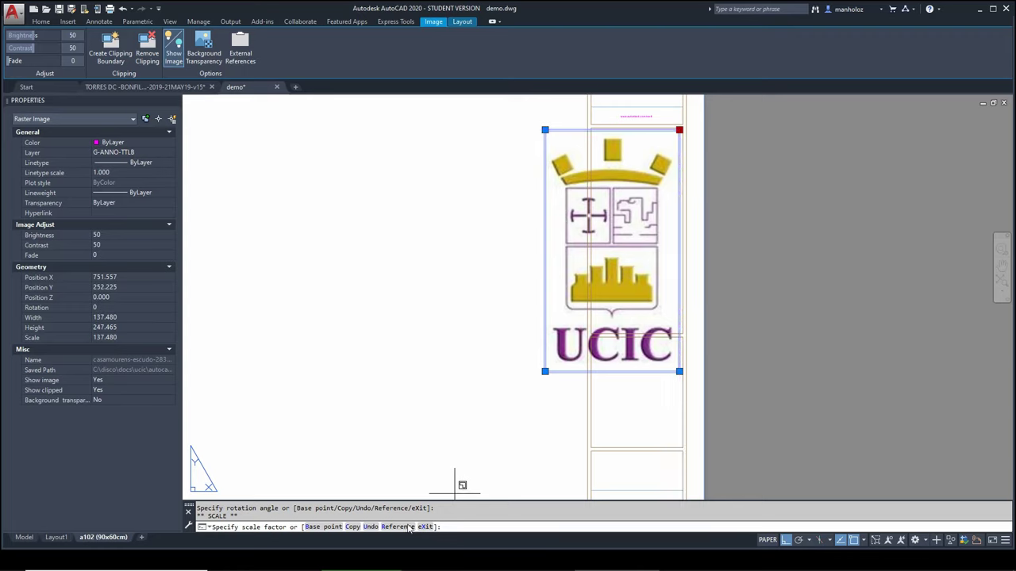
left_click(680, 128)
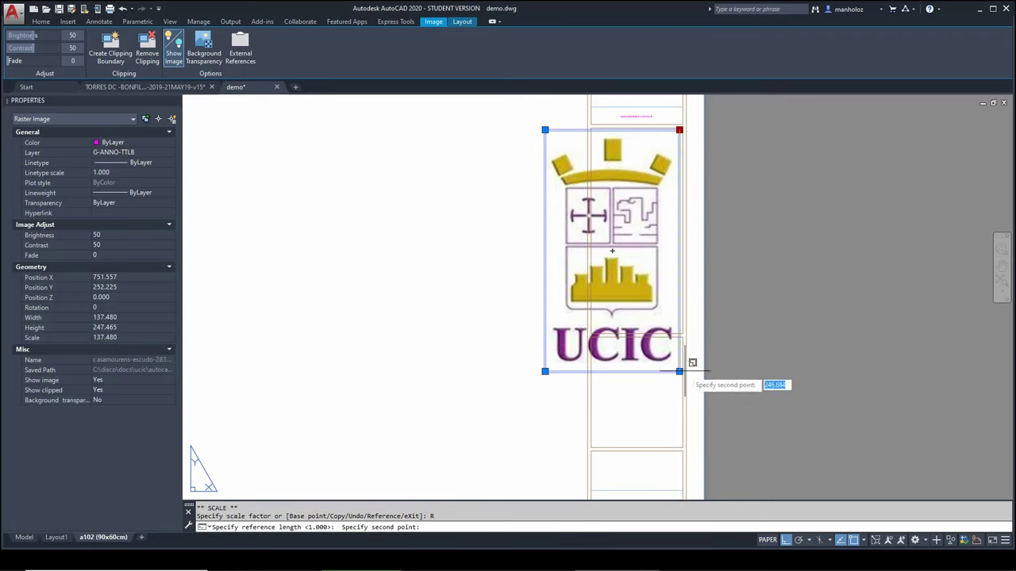
left_click(679, 370)
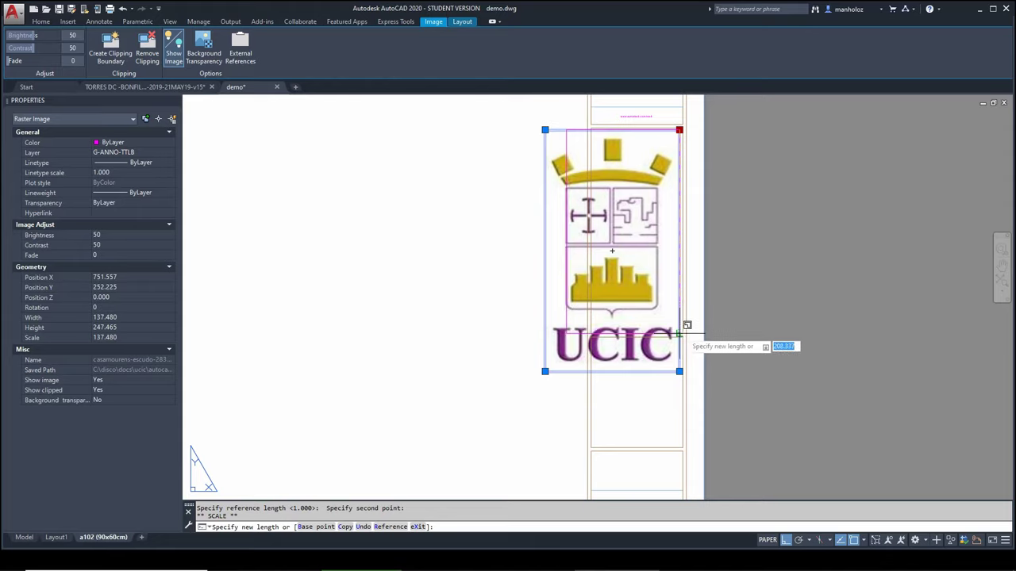
left_click(716, 289)
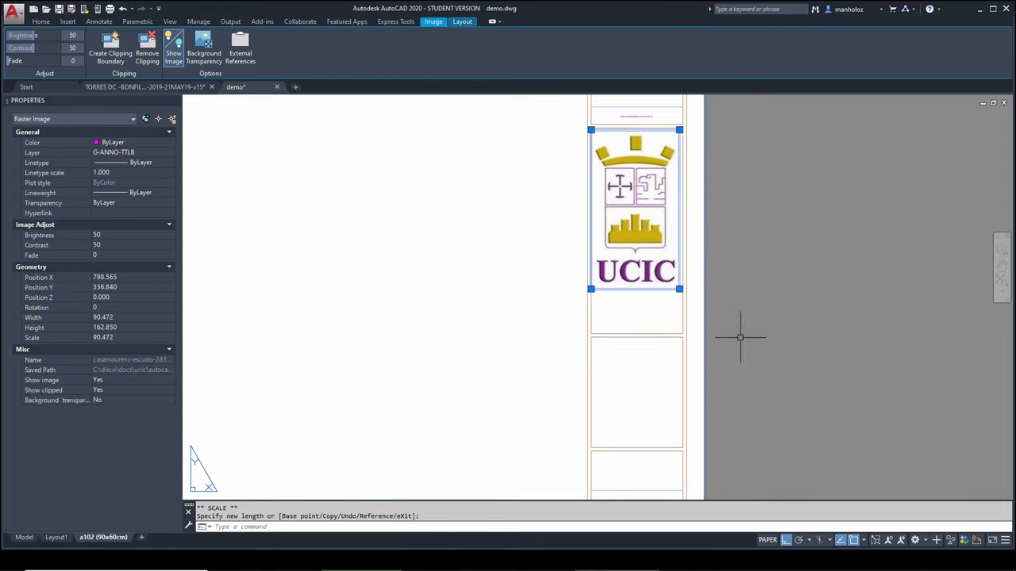
key("Escape")
key("Escape")
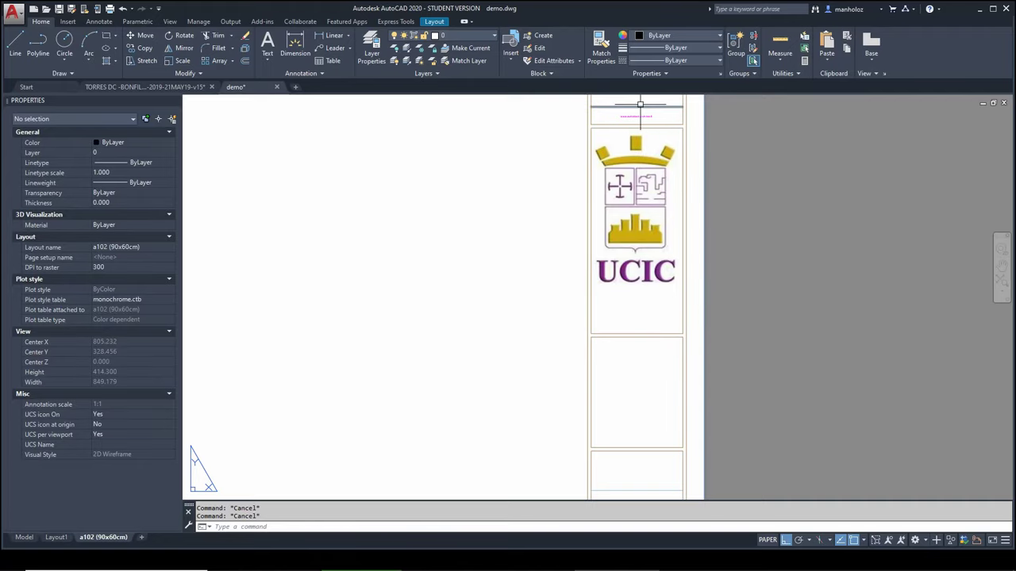
Select the sheet's top and left frame lines.
scroll(626, 161, "down", 5)
scroll(594, 245, "down", 2)
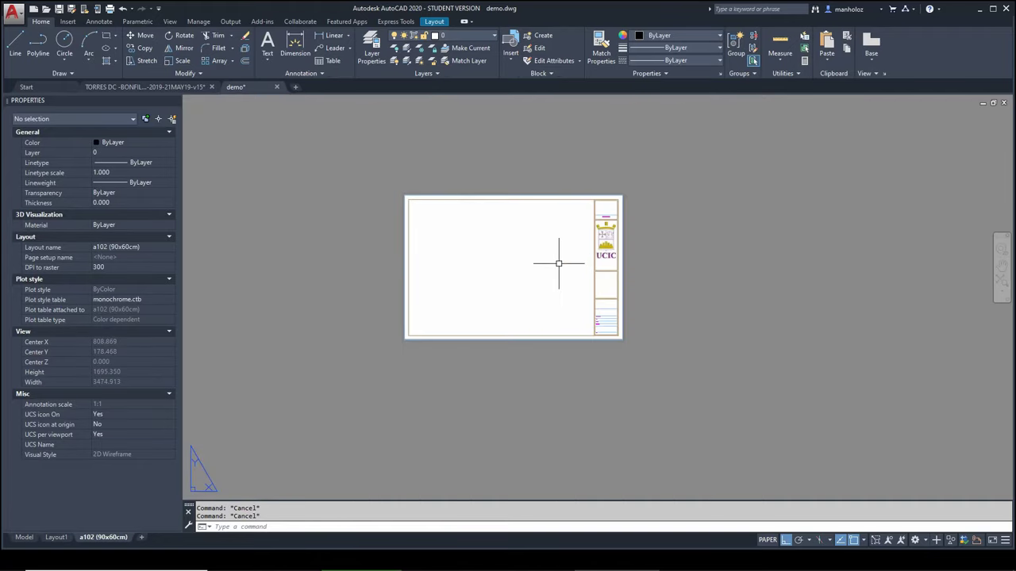
scroll(558, 263, "up", 2)
mouse_move(551, 267)
middle_mouse_down()
mouse_move(637, 314)
mouse_move(649, 280)
middle_mouse_up()
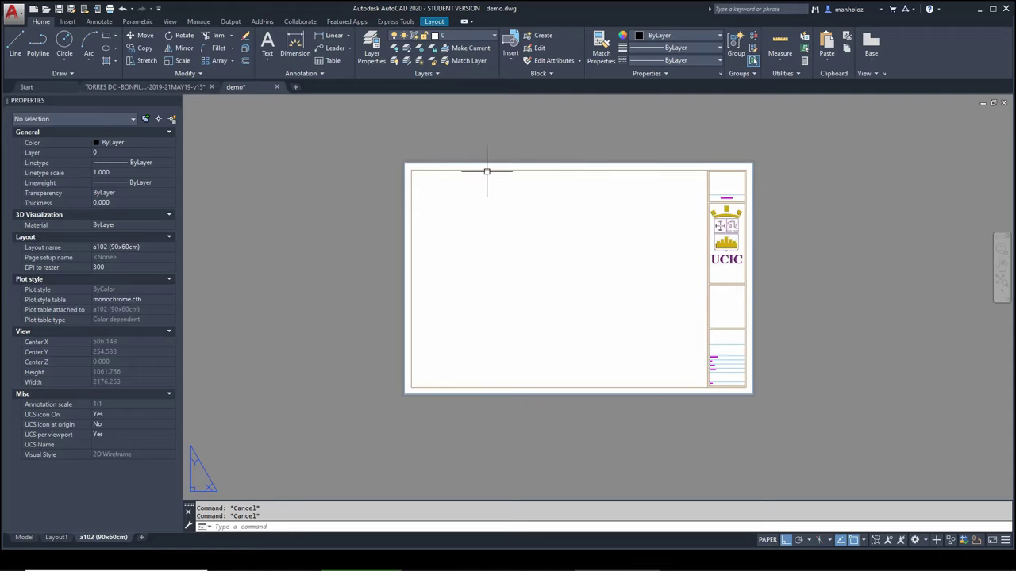
scroll(411, 151, "up", 3)
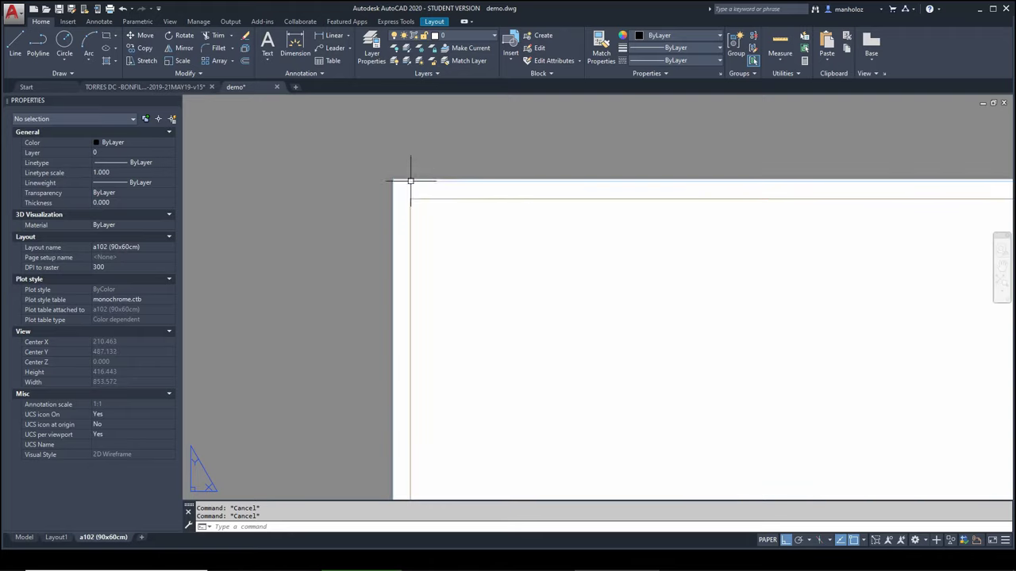
left_click(406, 182)
left_click(392, 220)
Add the right and bottom frame lines to the selection.
scroll(420, 226, "down", 5)
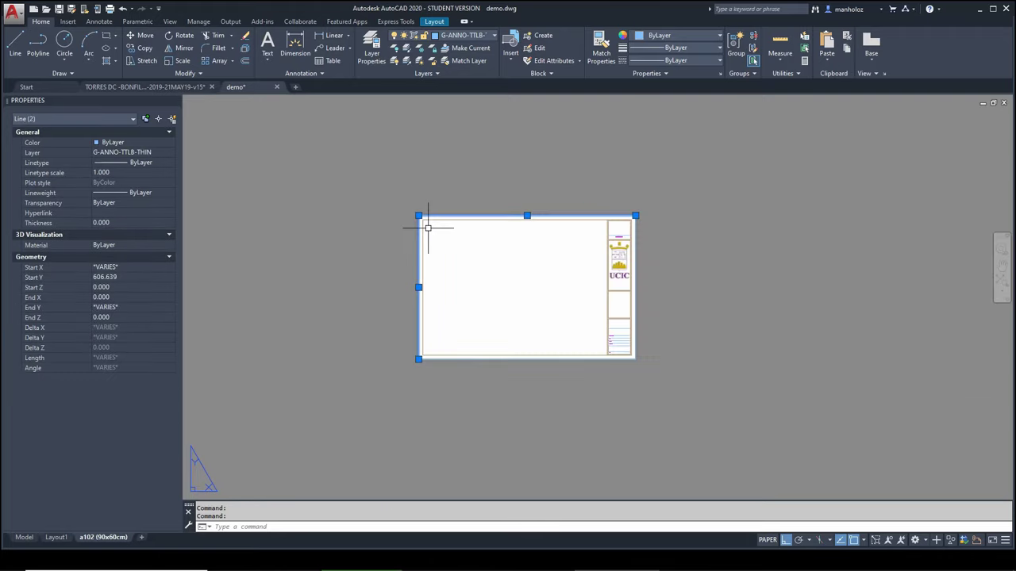
scroll(675, 282, "up", 3)
left_click(597, 250)
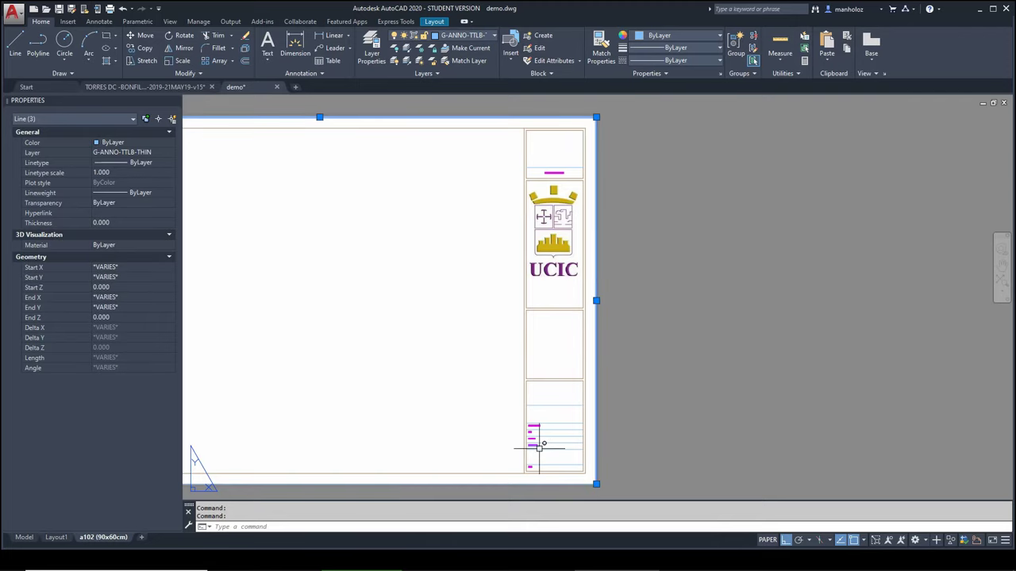
middle_click_drag(532, 442, 645, 392)
left_click(631, 428)
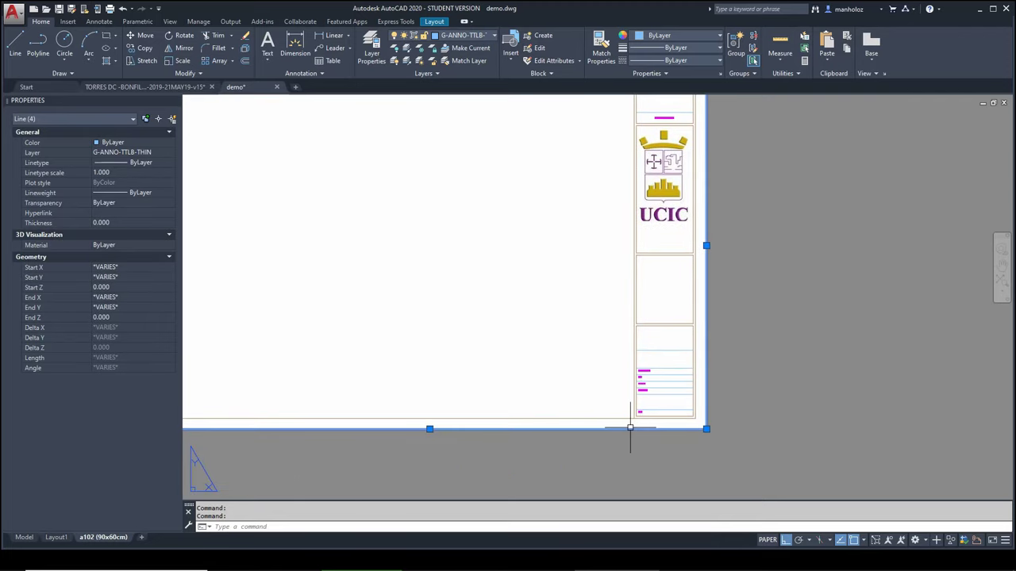
Move the four frame lines to the Defpoints layer and dismiss the warning.
left_click(480, 36)
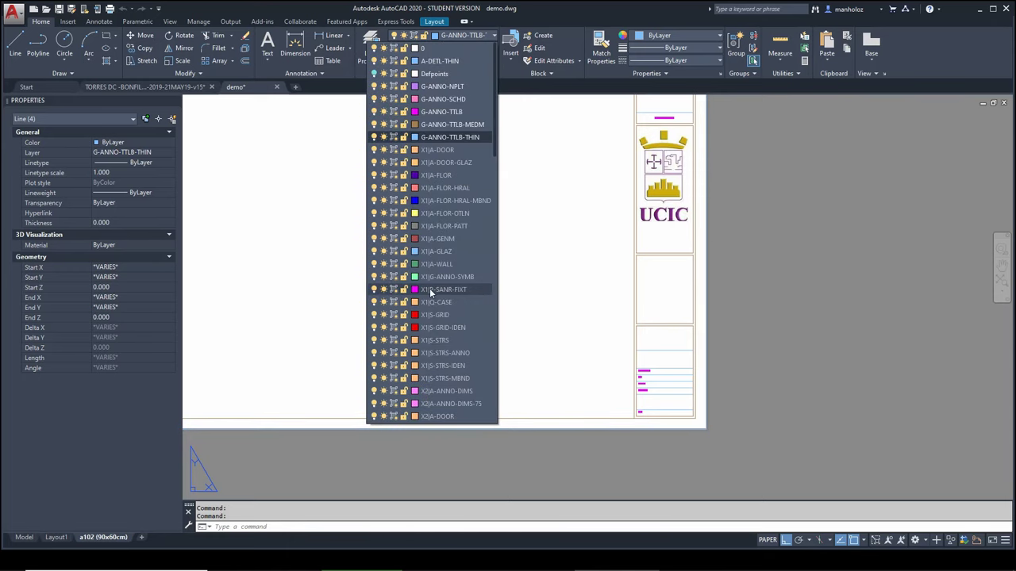
left_click(449, 74)
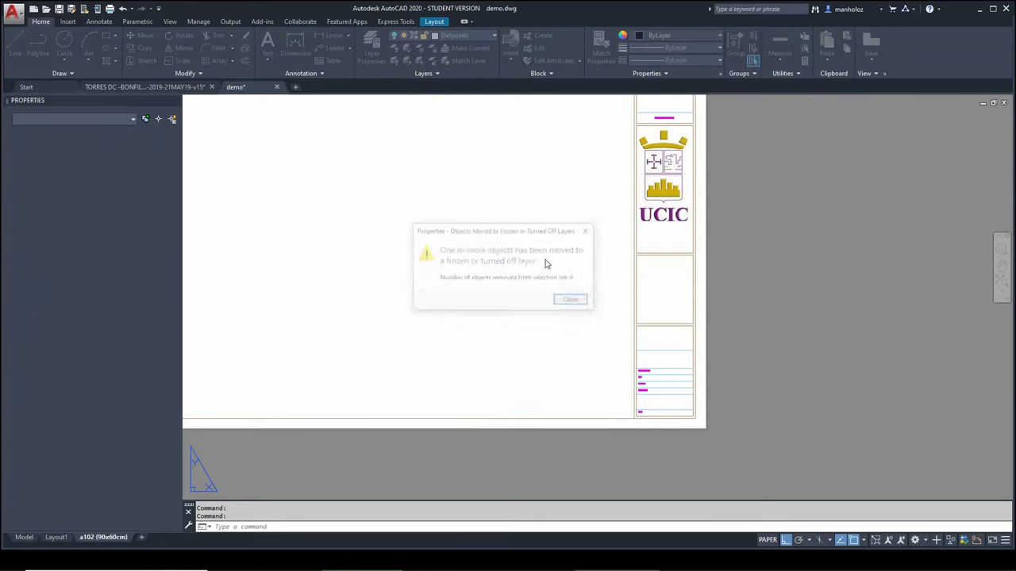
left_click(573, 301)
scroll(417, 229, "down", 2)
middle_click_drag(417, 230, 504, 281)
scroll(436, 276, "up", 3)
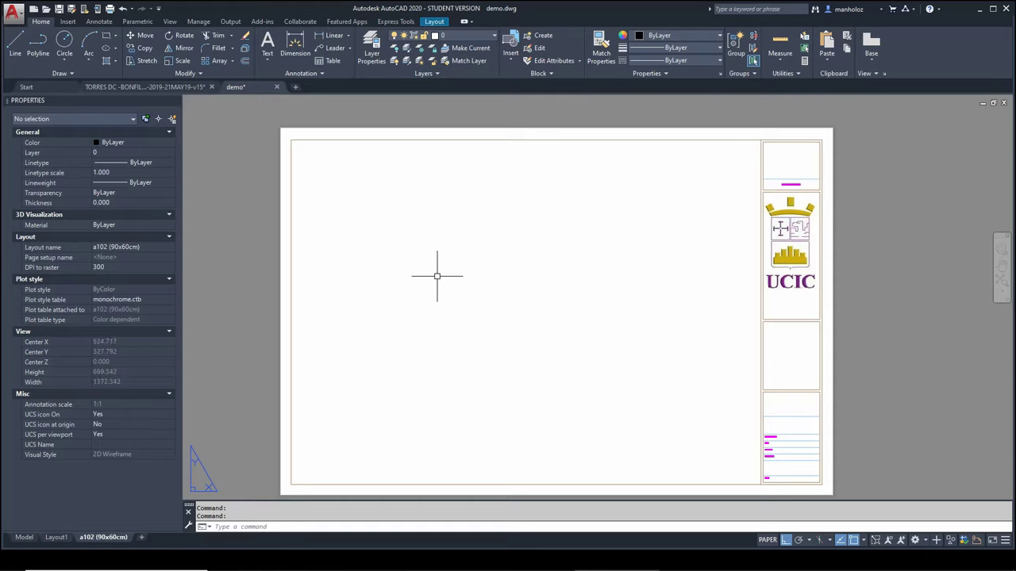
middle_click_drag(436, 276, 446, 241)
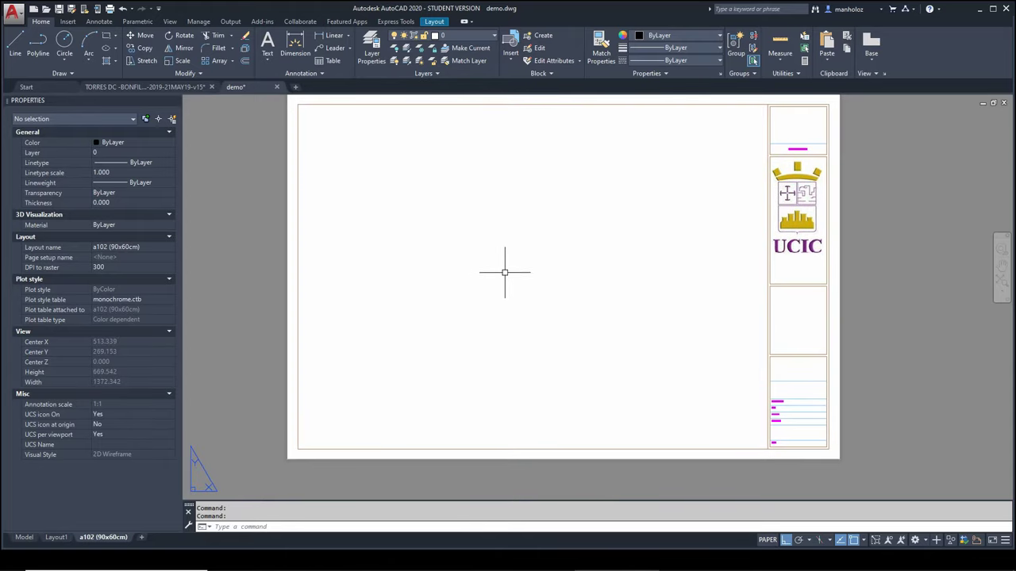
In the Layer Properties Manager, create a layer named portales and set it current.
left_click(482, 35)
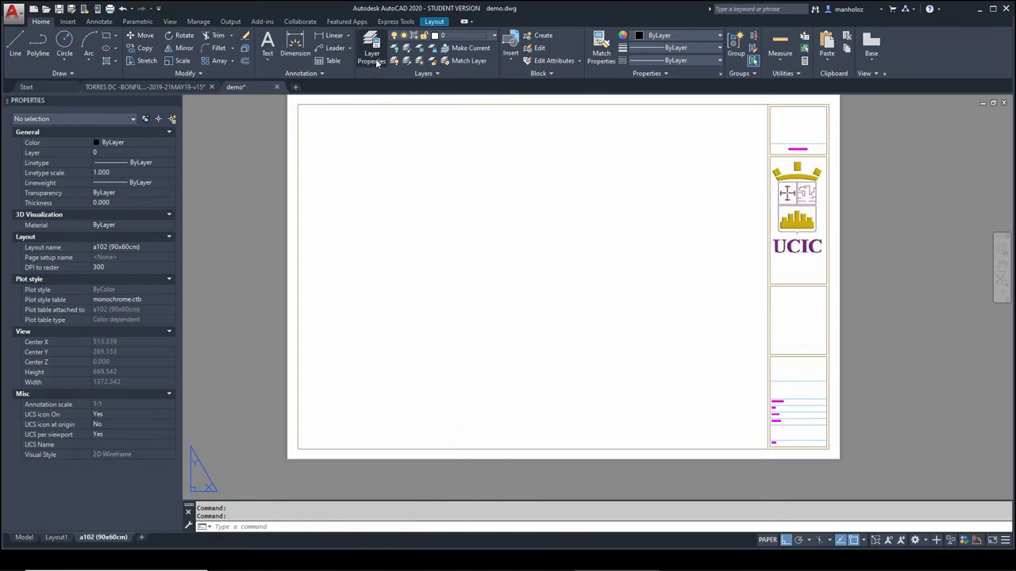
left_click(367, 55)
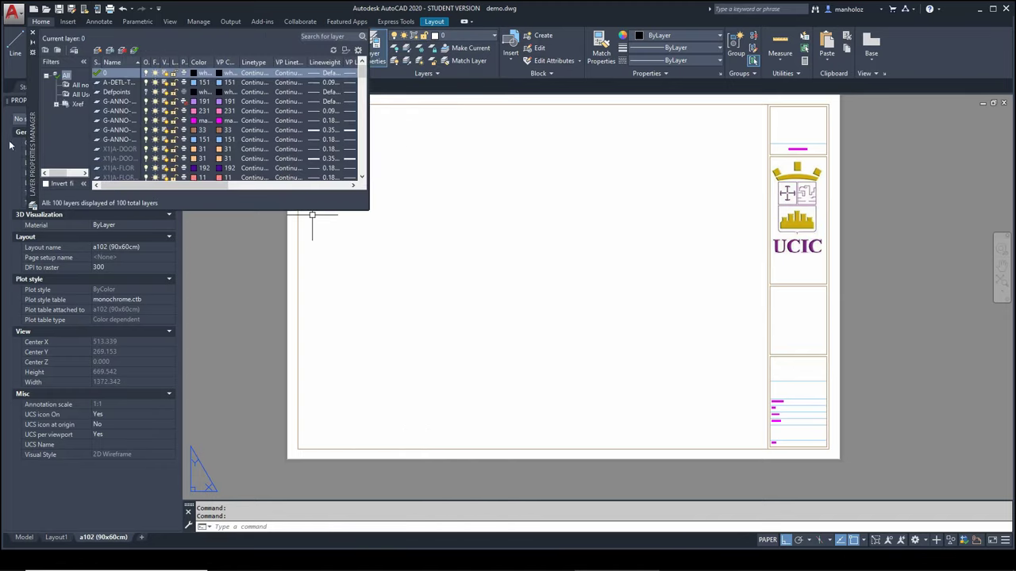
left_click(97, 50)
type("portales")
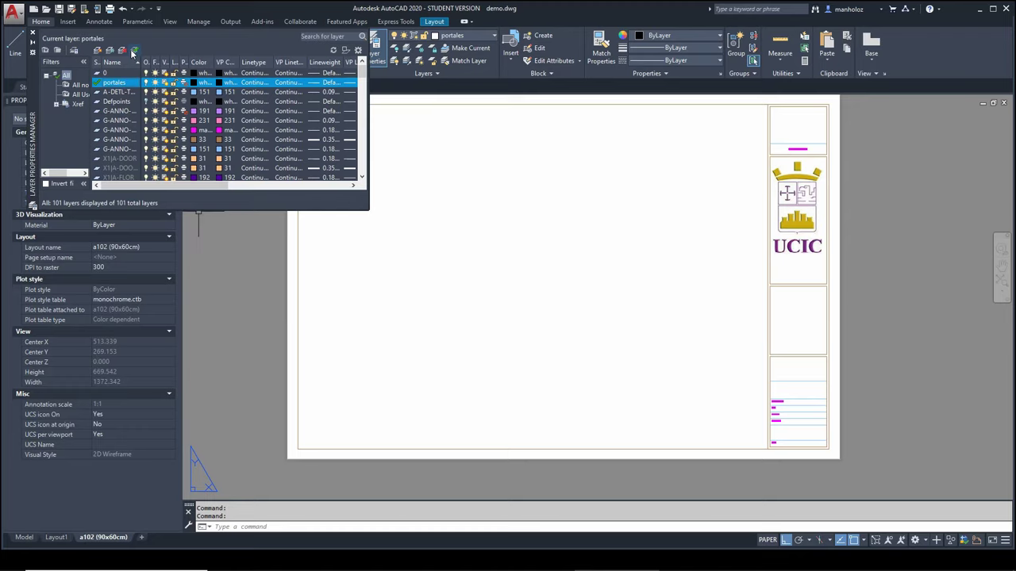
left_click(33, 35)
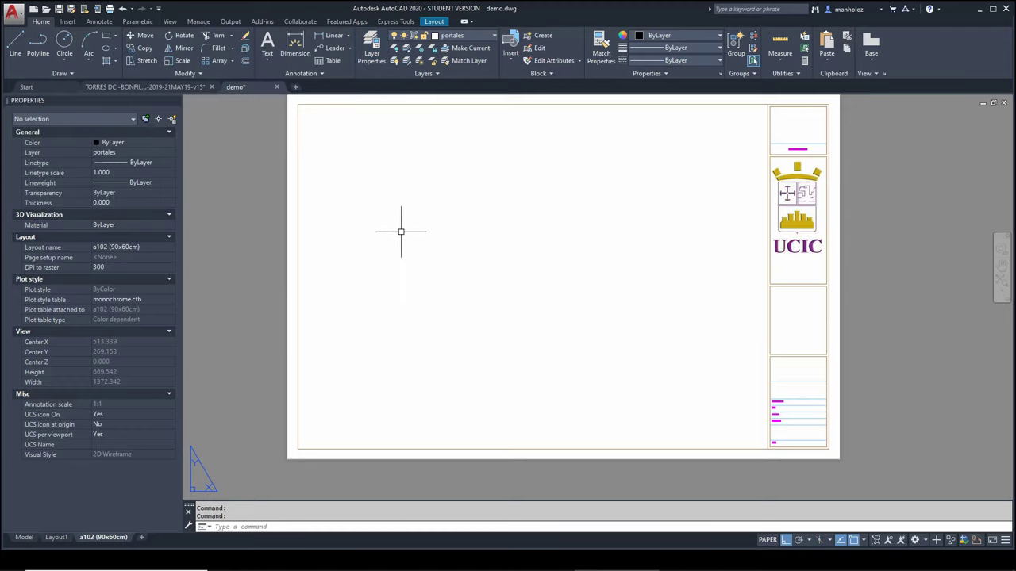
Draw a rectangular viewport from the sheet's lower-left corner to near its top middle.
middle_click_drag(400, 232, 397, 247)
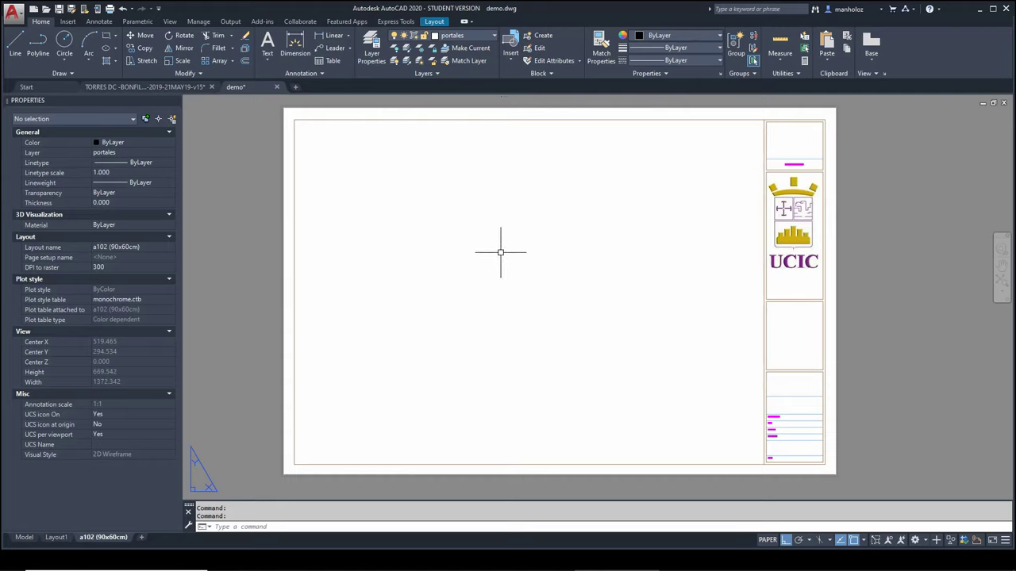
type("mve")
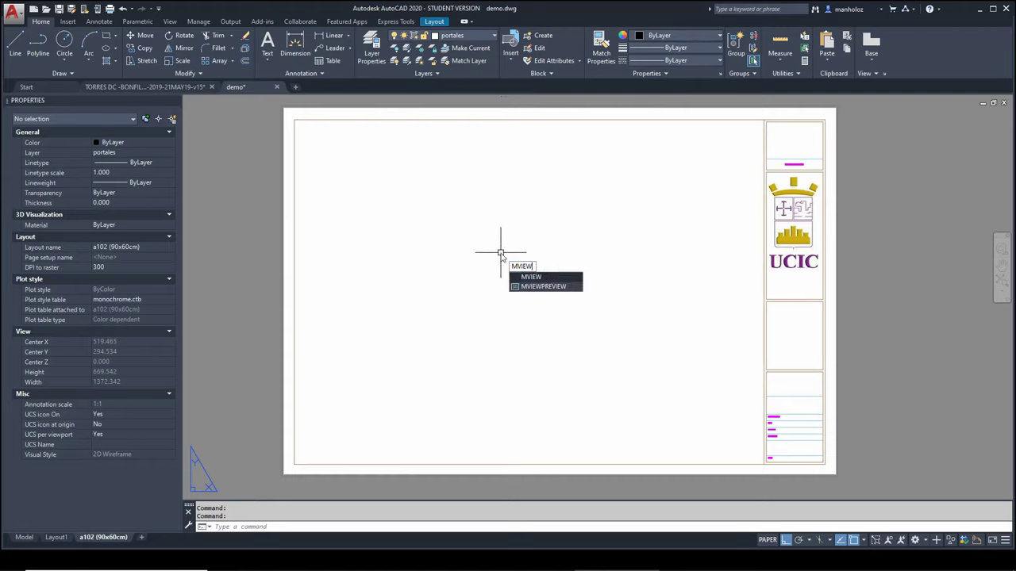
key("Return")
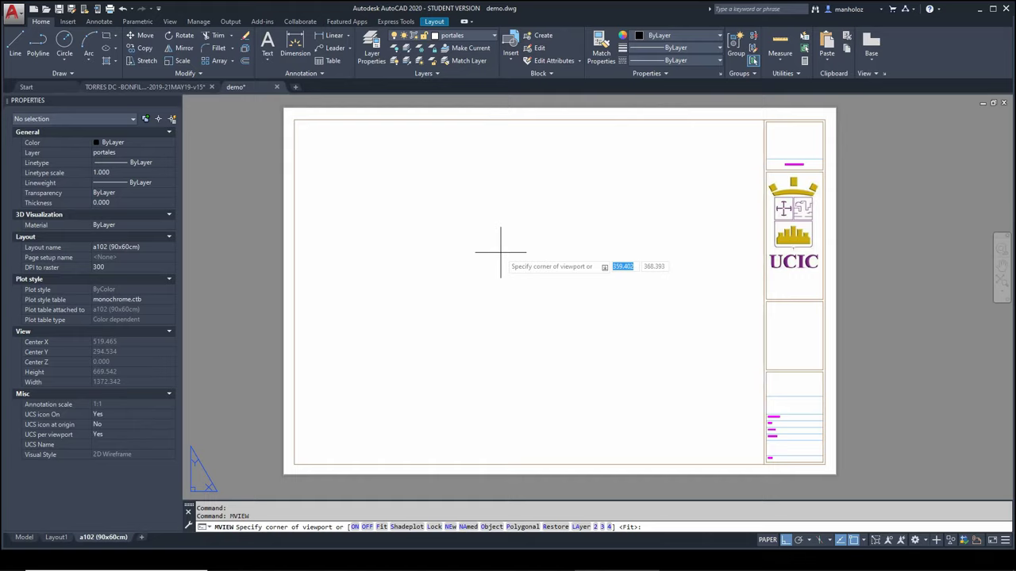
left_click(293, 464)
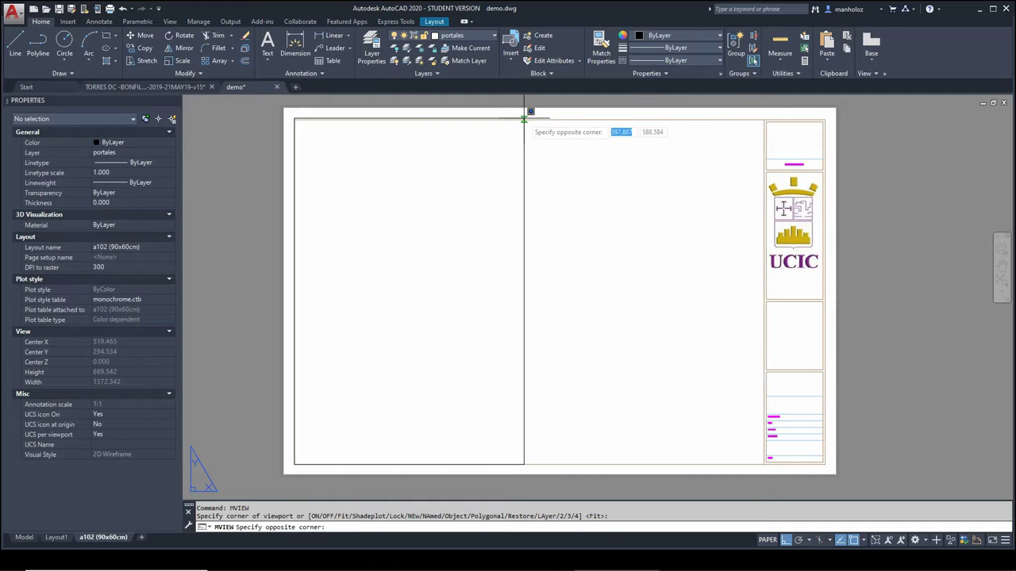
left_click(524, 119)
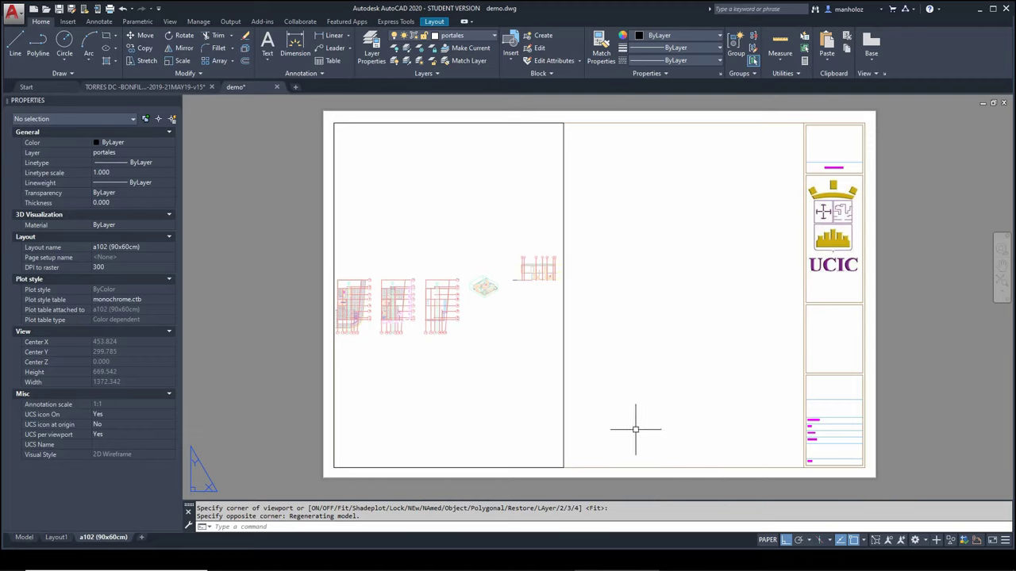
middle_click_drag(426, 356, 489, 359)
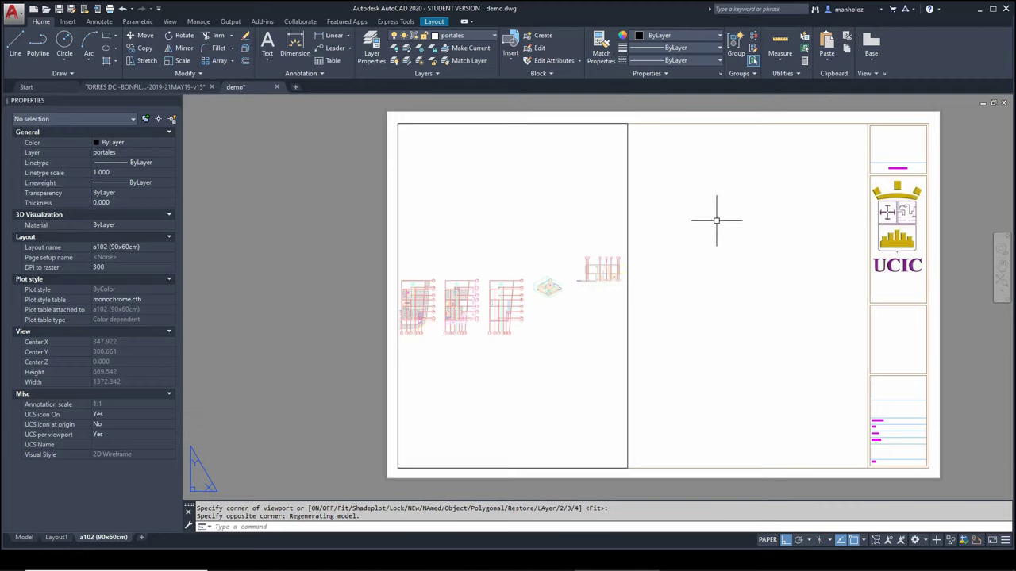
Activate the new viewport on the a102 sheet and show its scale choices (currently 4.562195).
left_click(791, 191)
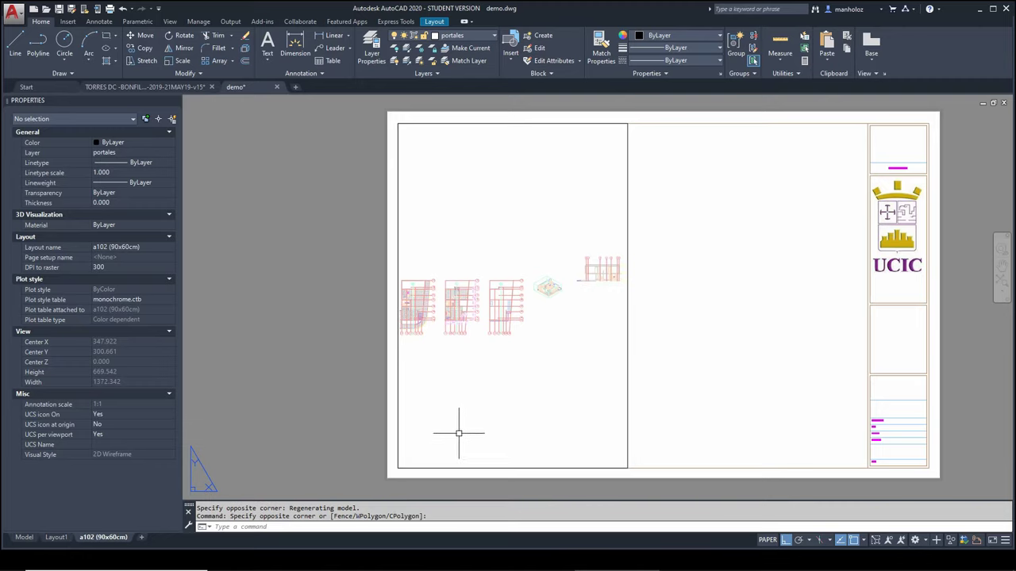
scroll(402, 357, "up", 5)
scroll(482, 265, "down", 5)
scroll(460, 283, "up", 1)
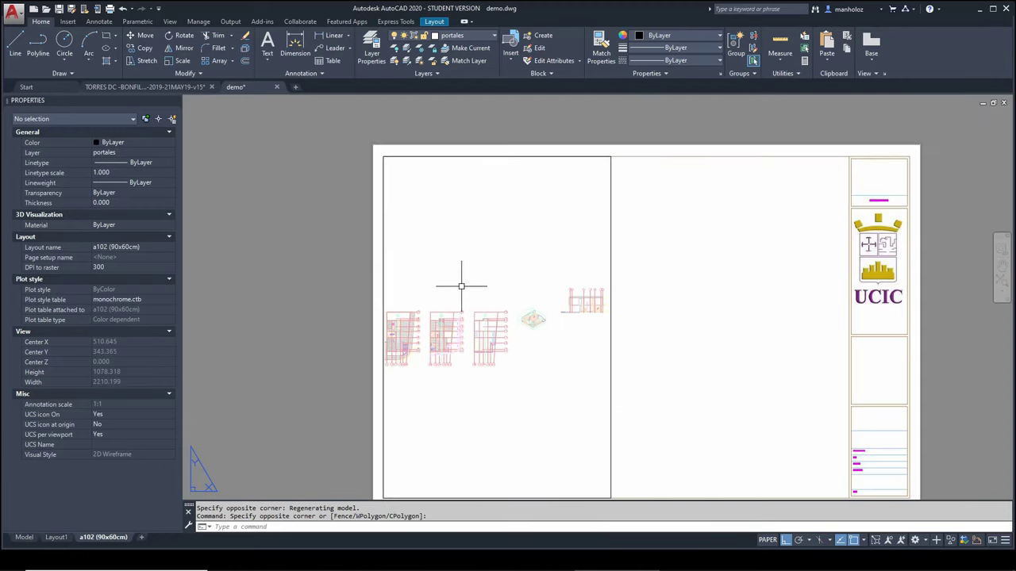
scroll(461, 283, "up", 2)
scroll(471, 211, "down", 1)
scroll(472, 211, "down", 2)
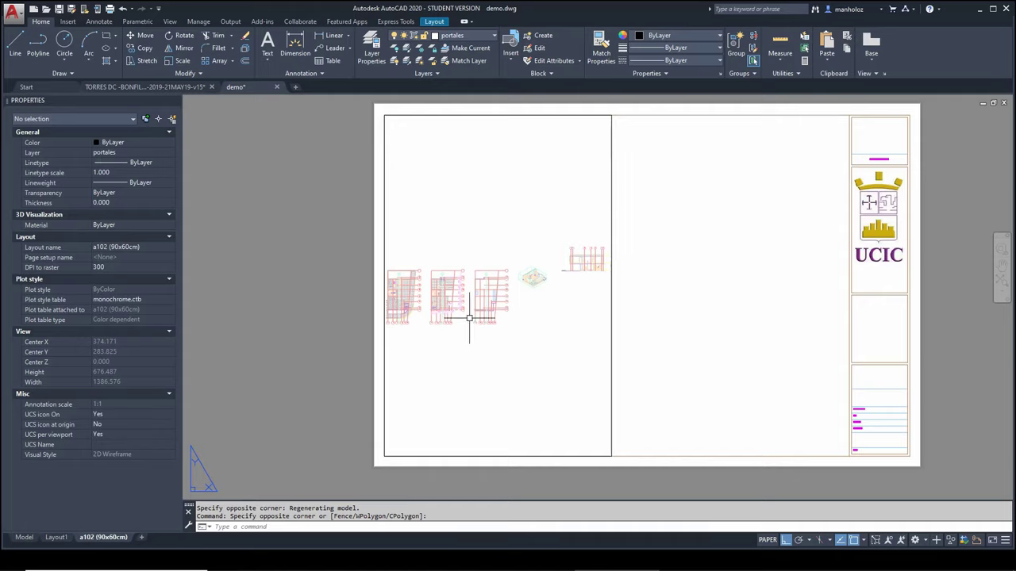
double_click(498, 214)
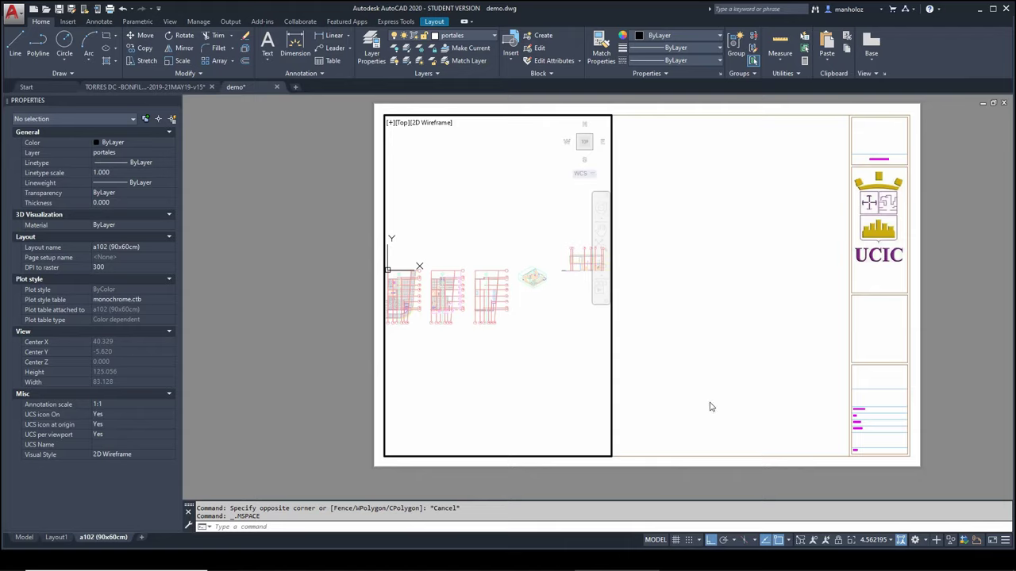
left_click(885, 541)
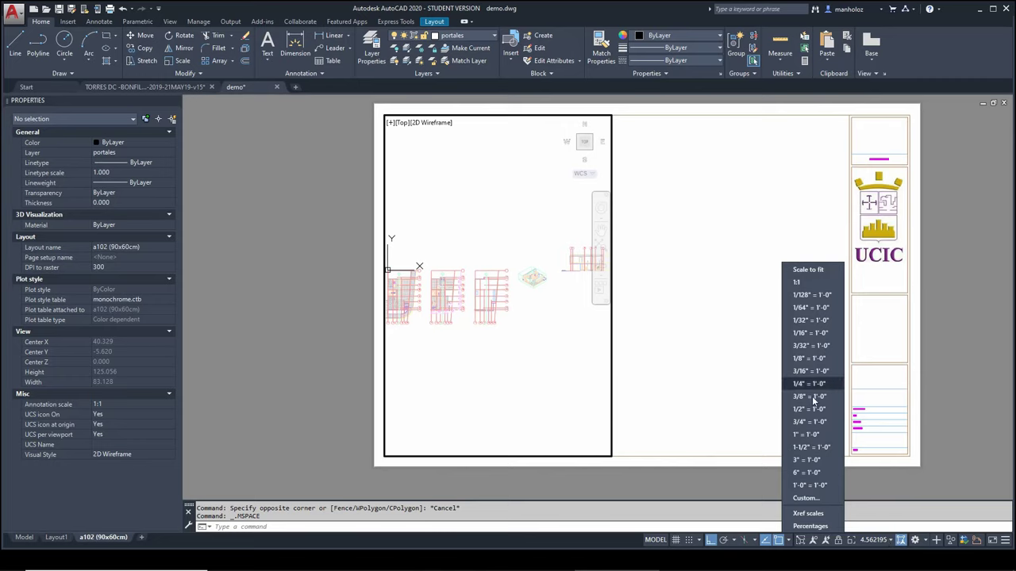
Review the Edit Drawing Scales list, cancel the Add Scale dialog, and close without changes.
left_click(803, 498)
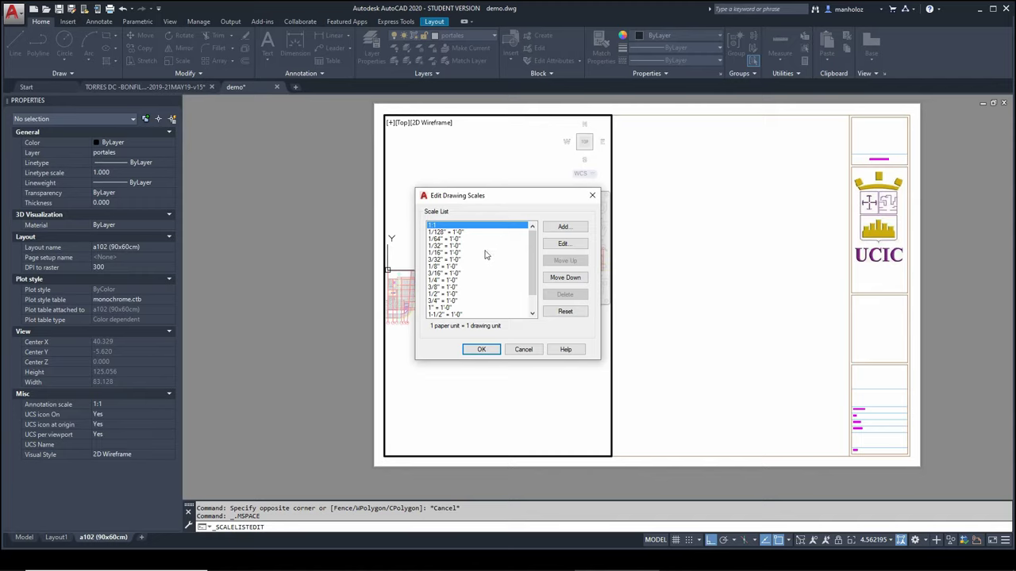
scroll(516, 250, "down", 1)
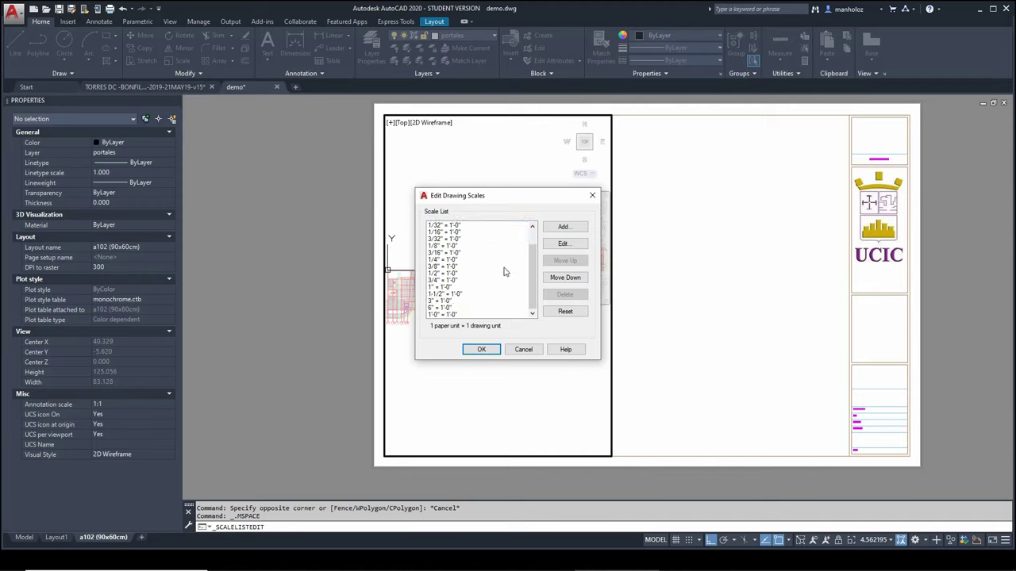
scroll(503, 272, "up", 1)
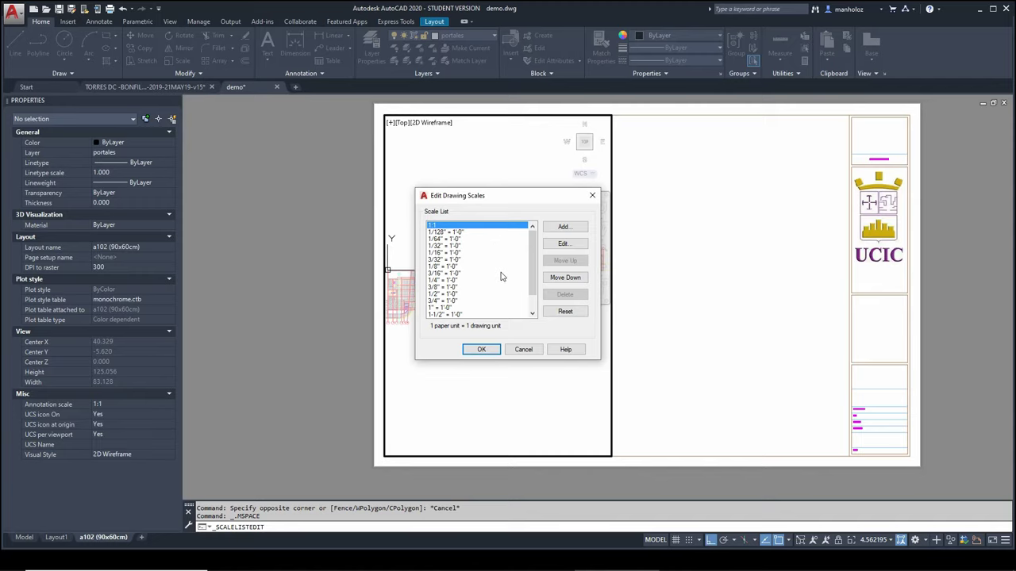
left_click(571, 228)
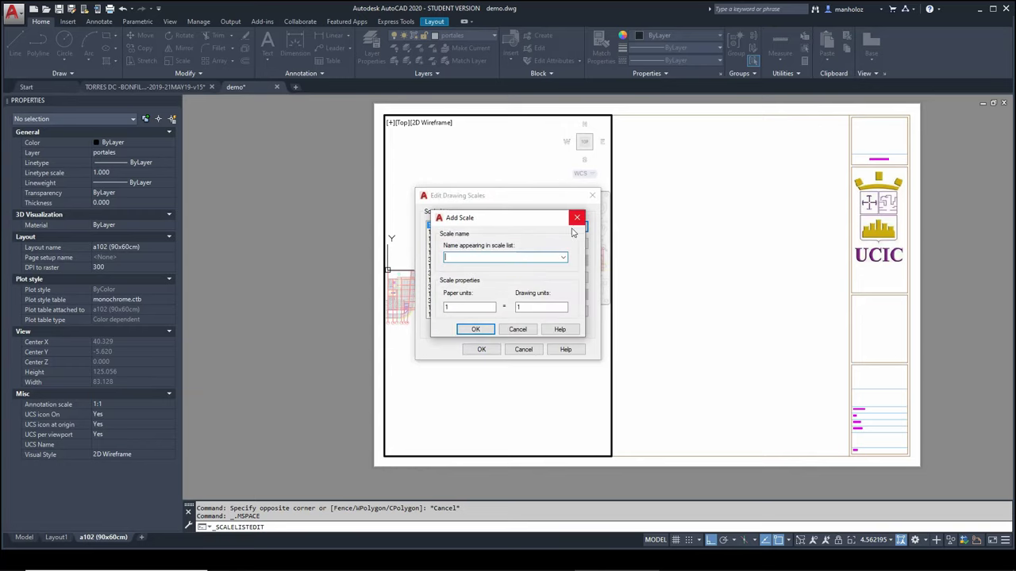
left_click(517, 329)
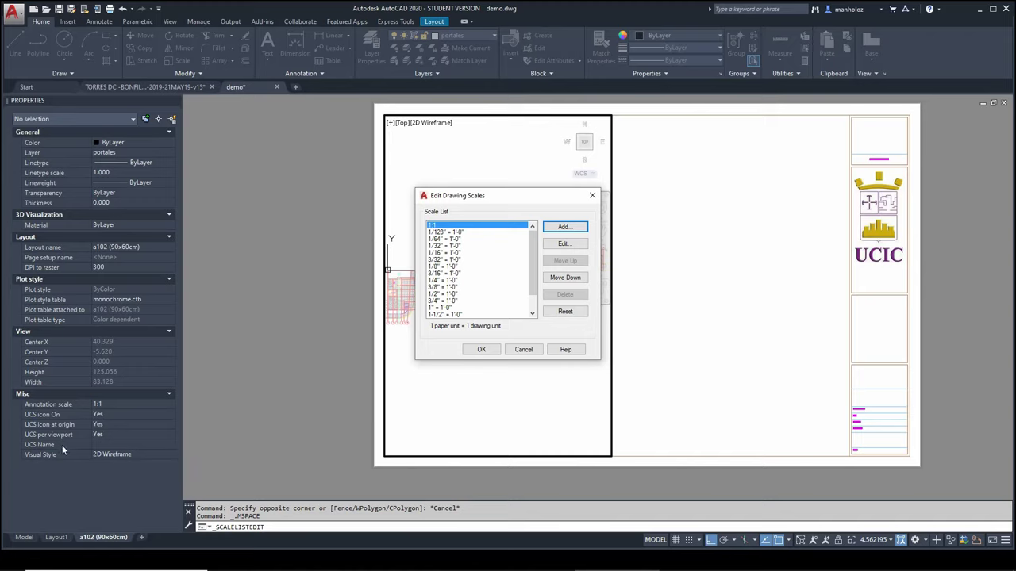
key("Escape")
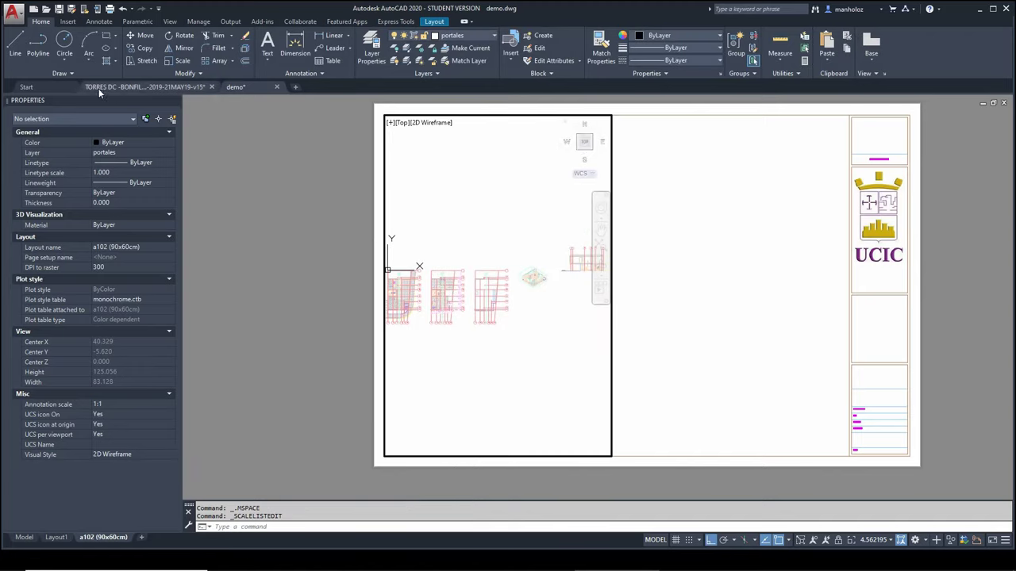
left_click(49, 83)
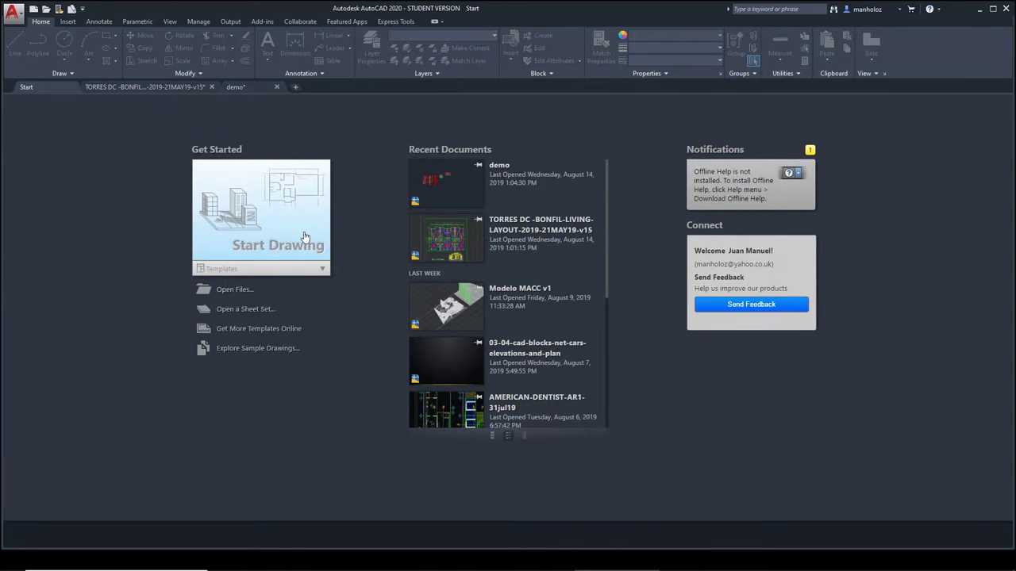
left_click(317, 268)
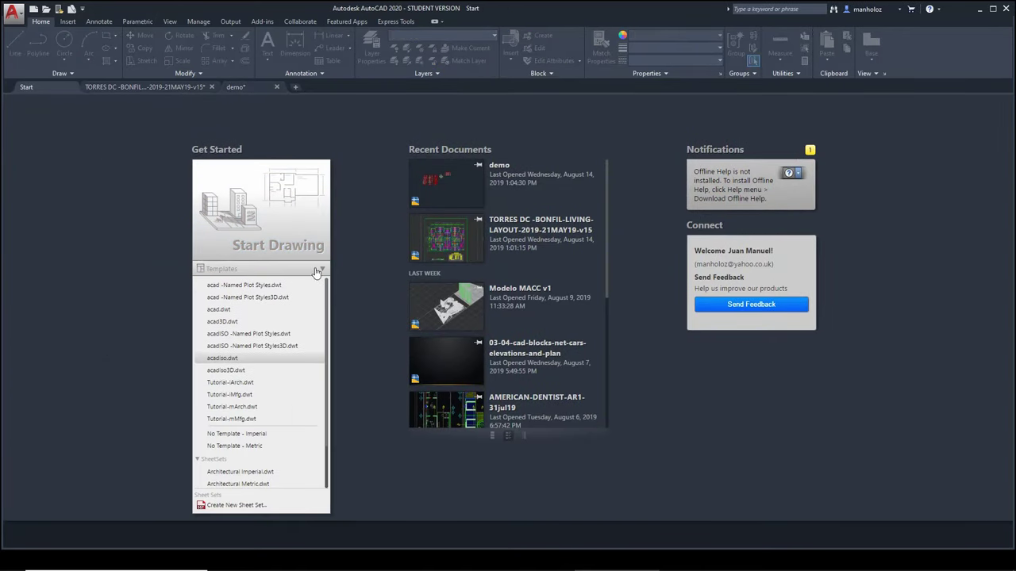
left_click(258, 357)
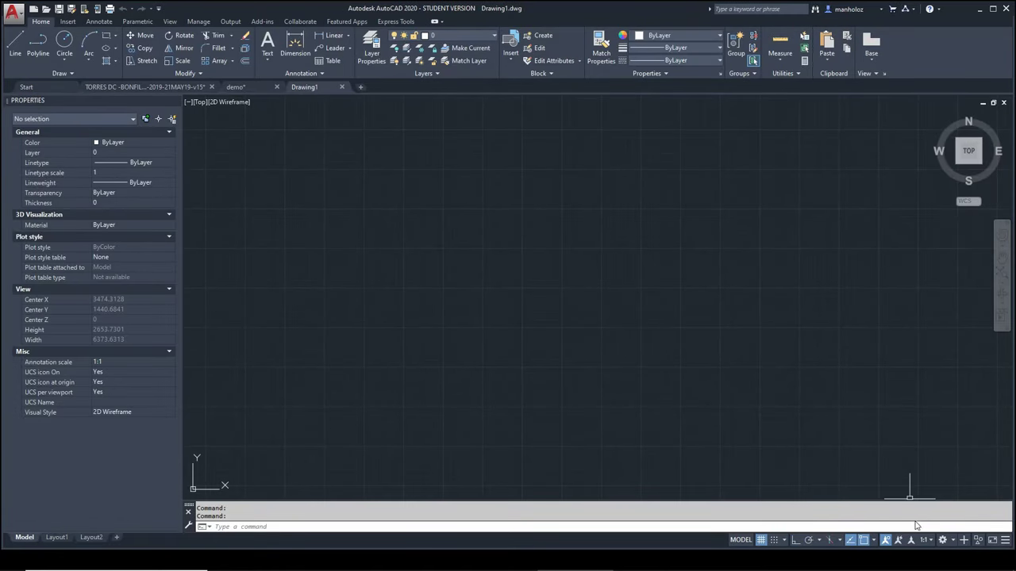
left_click(926, 540)
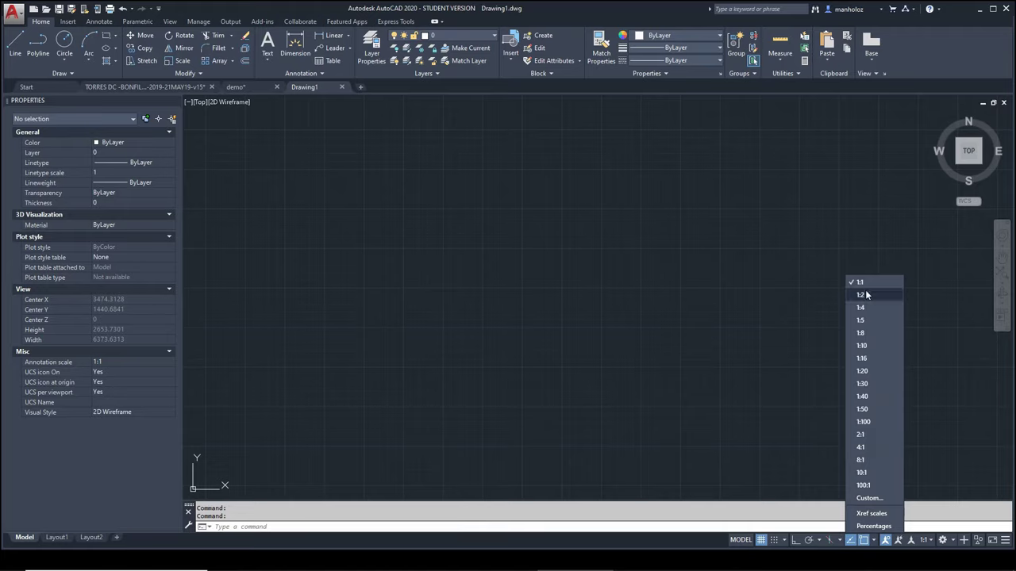
left_click(453, 368)
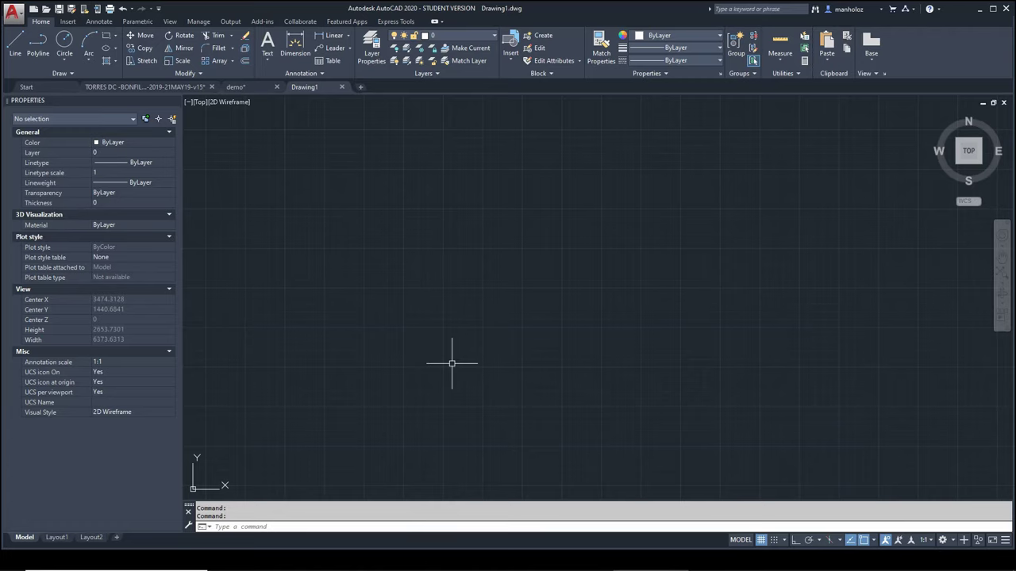
type("units")
key("Return")
left_click(479, 375)
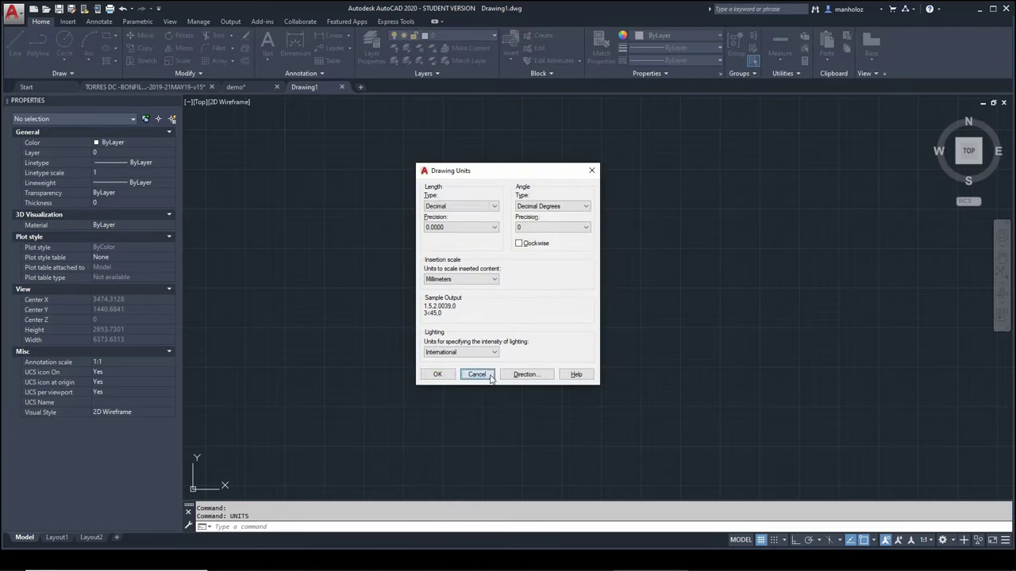
left_click(341, 88)
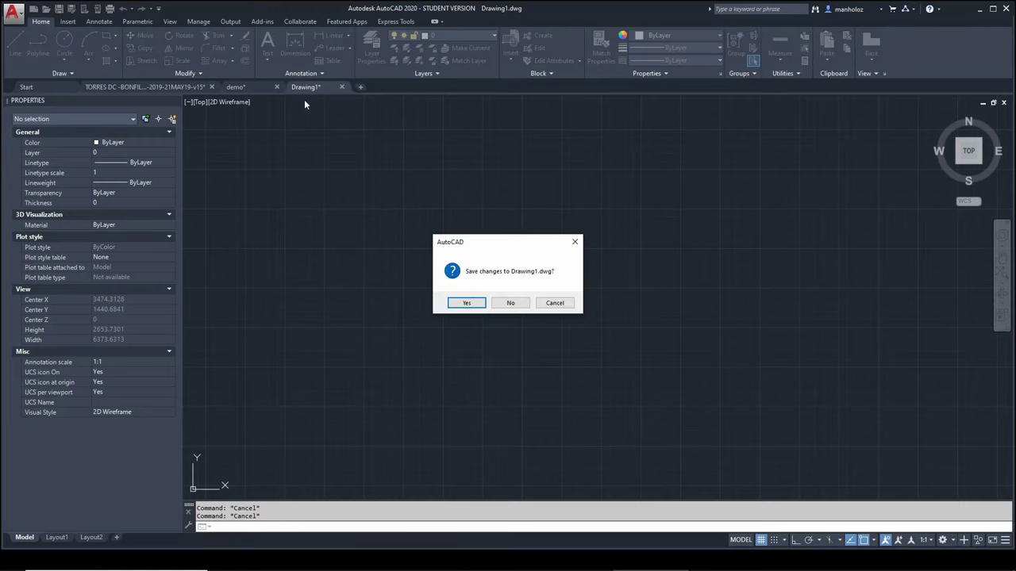
left_click(523, 301)
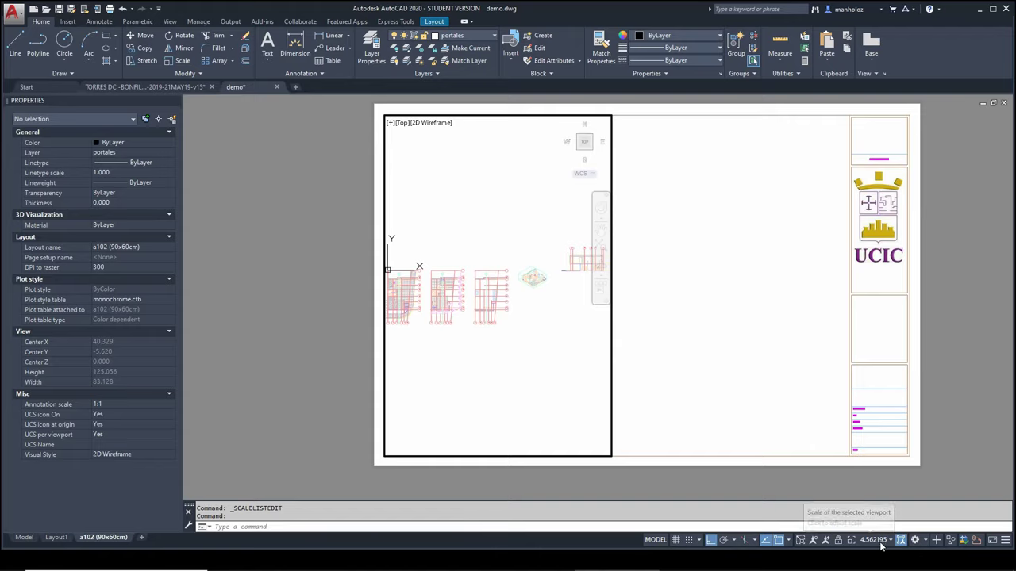
Delete all imperial scales from the drawing scale list, leaving only 1:1, and start a new scale.
left_click(881, 542)
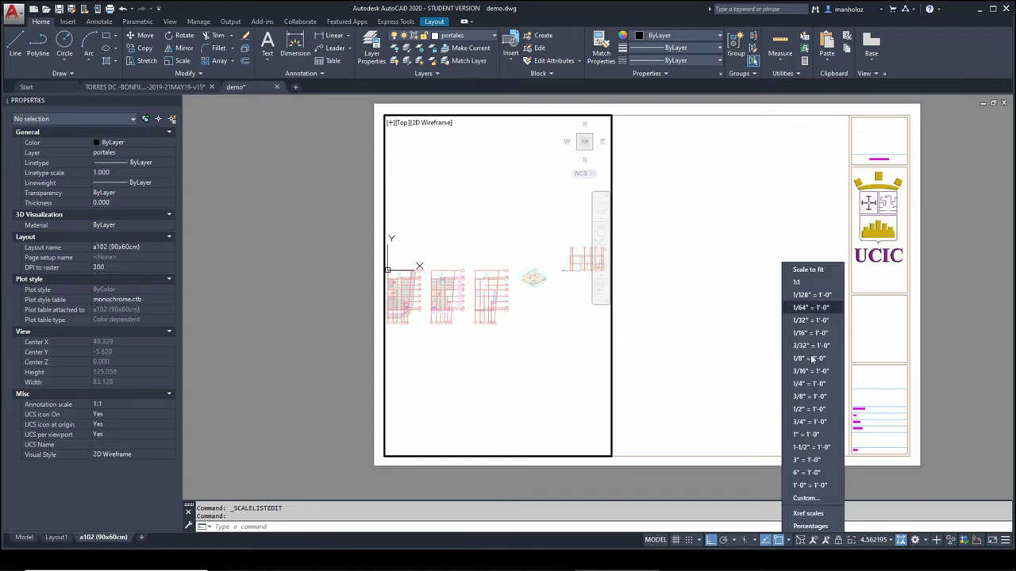
left_click(826, 498)
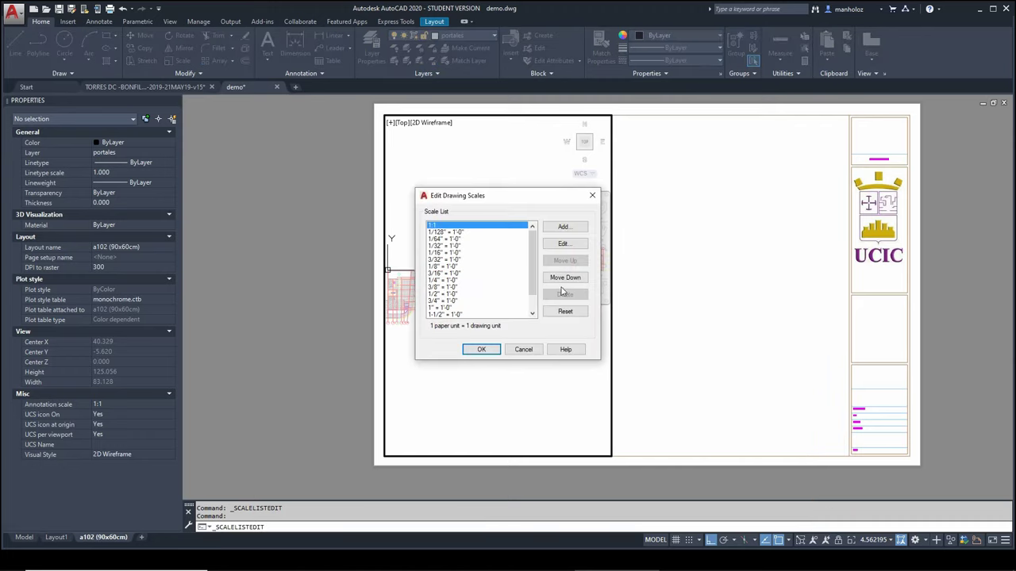
left_click(451, 232)
scroll(458, 272, "down", 1)
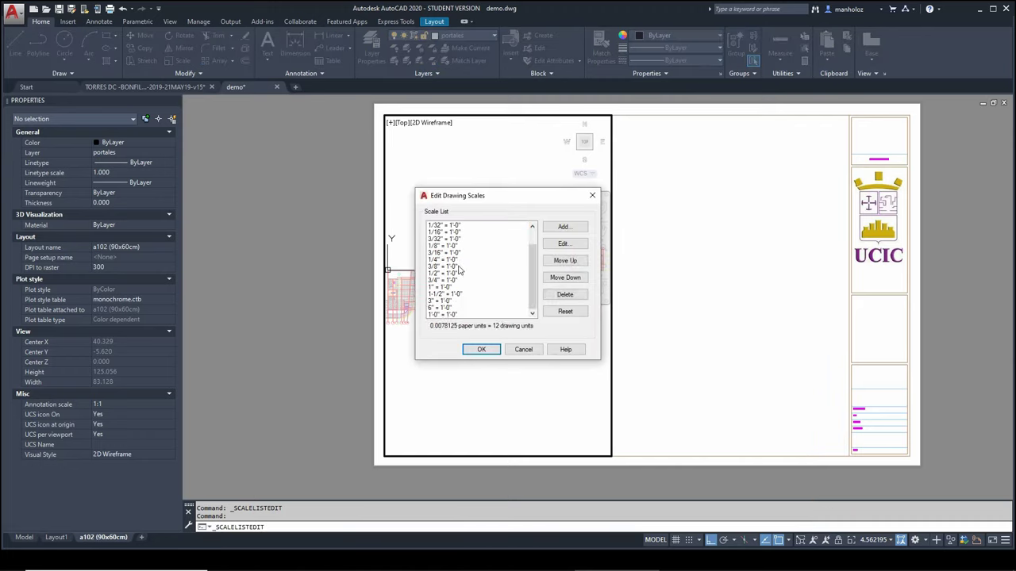
left_click(464, 315, "shift")
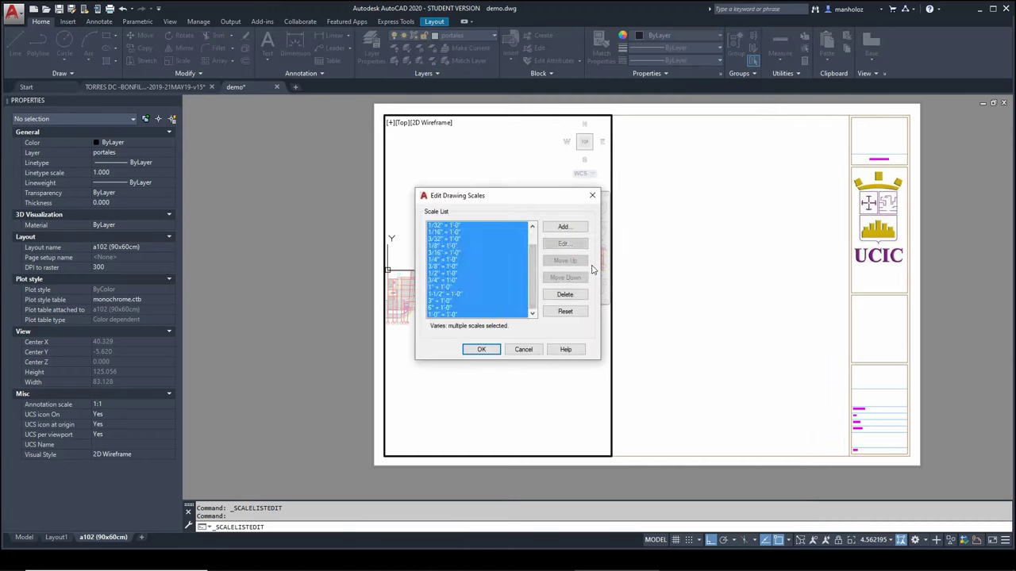
left_click(577, 294)
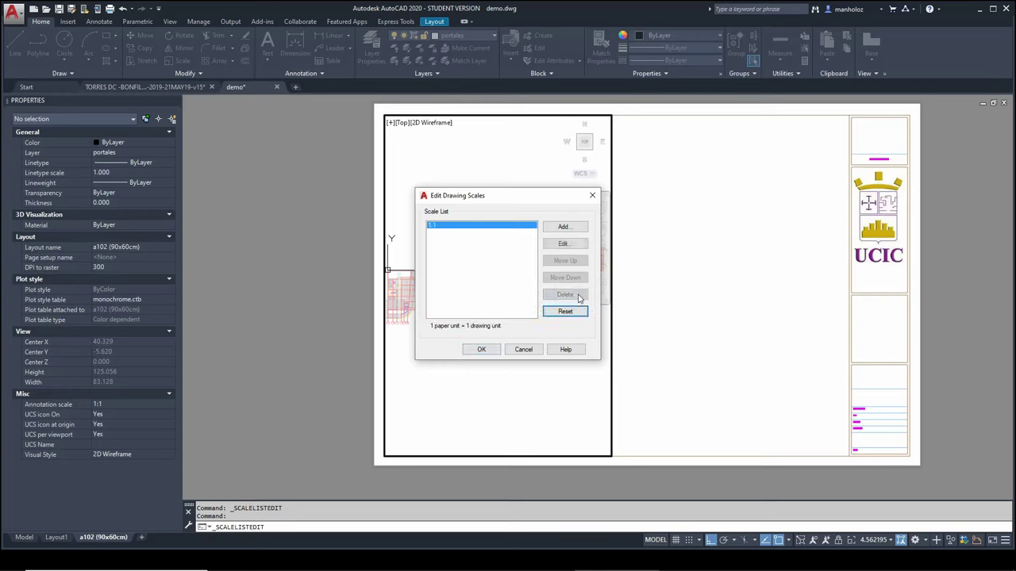
left_click(564, 228)
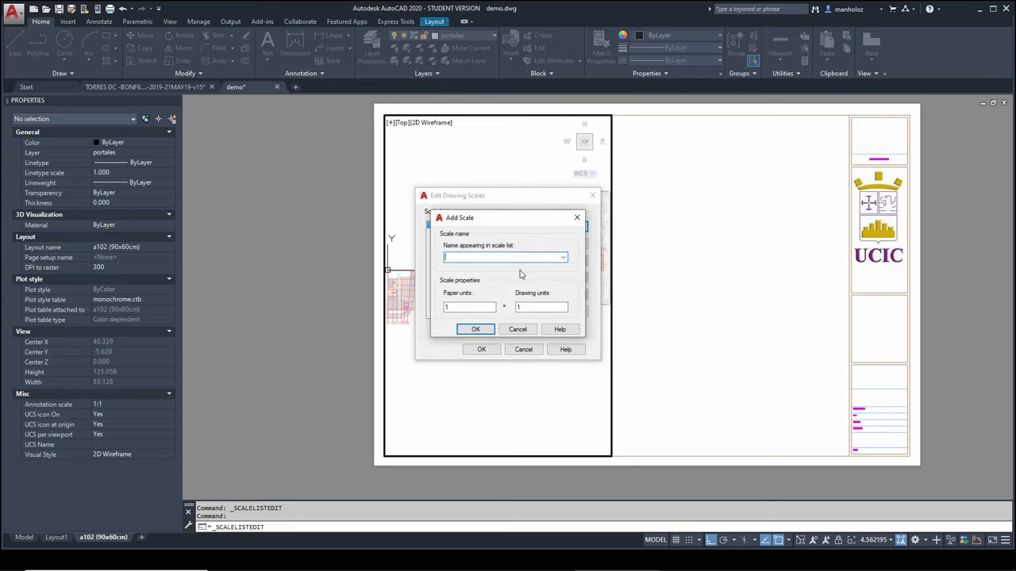
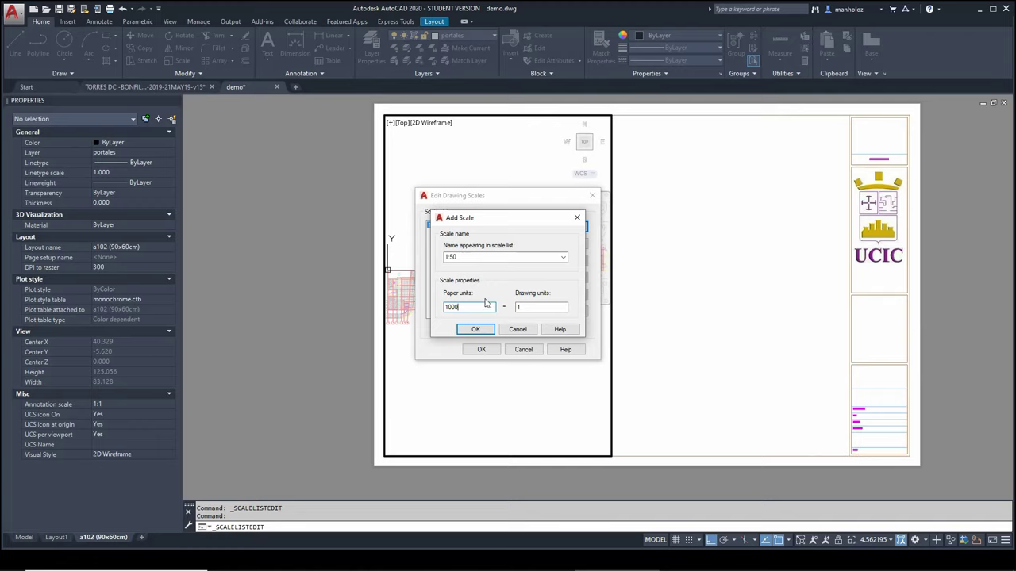
Add the 1:50 and 1:75 scales, each with 1000 paper units, to the scale list.
key("Tab")
type("5")
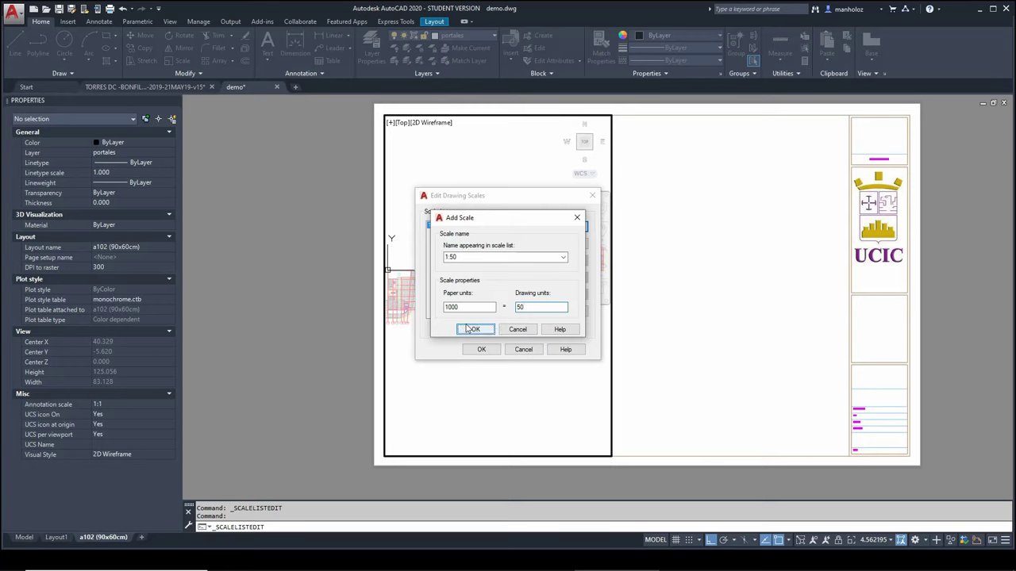
left_click(476, 329)
left_click(581, 228)
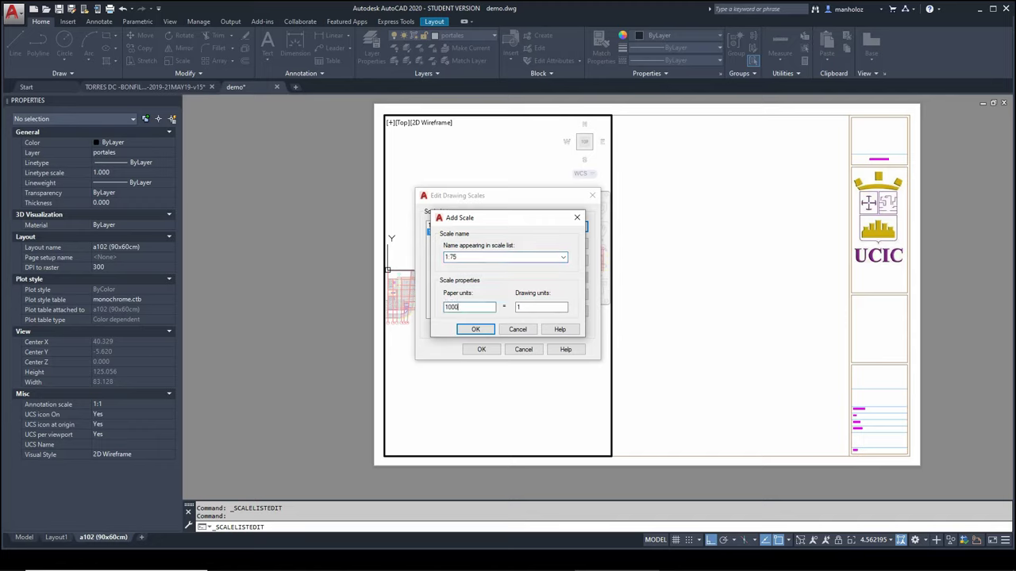
type("75")
left_click(475, 330)
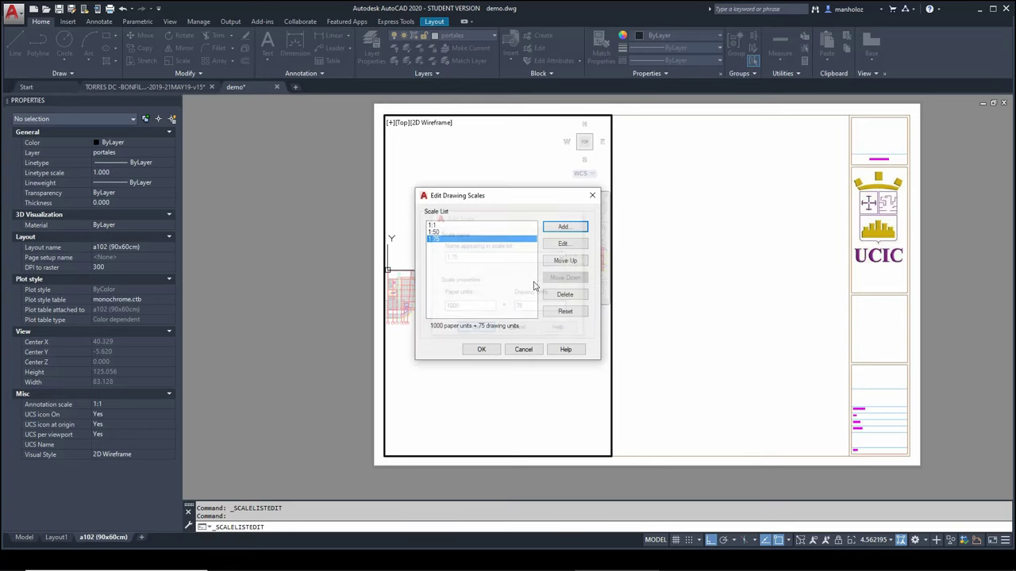
Add a 1:20 scale (1000 paper units = 20 drawing units), then select 1:50 in the list.
key("Return")
type("1:25")
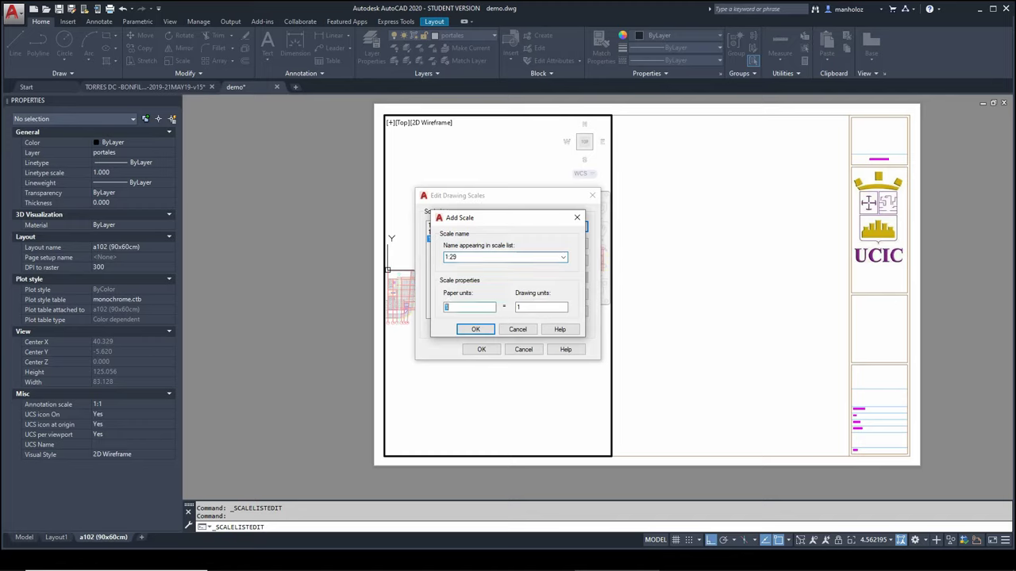
key("shift+Tab")
key("Tab")
key("Tab")
key("Return")
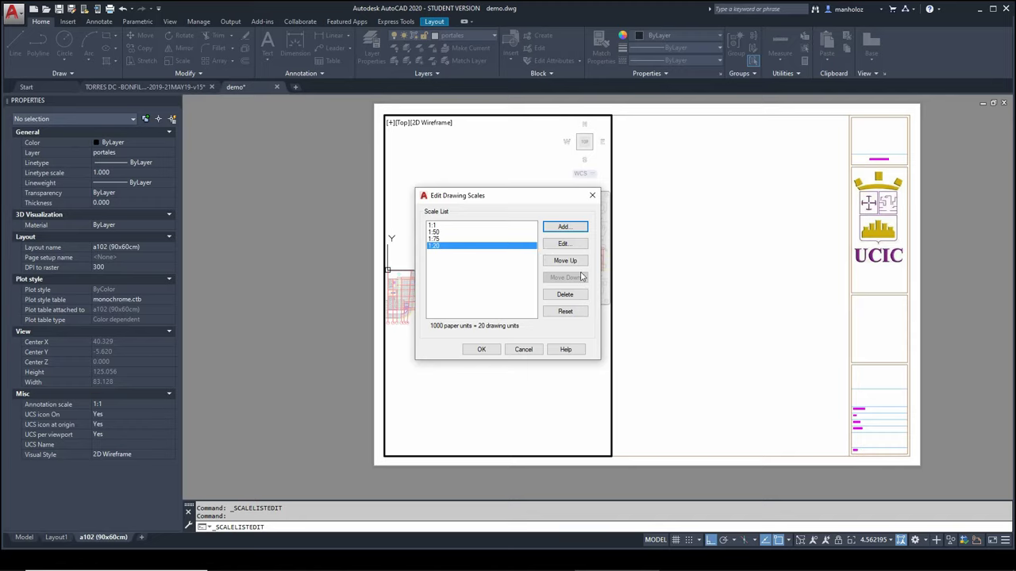
left_click(466, 233)
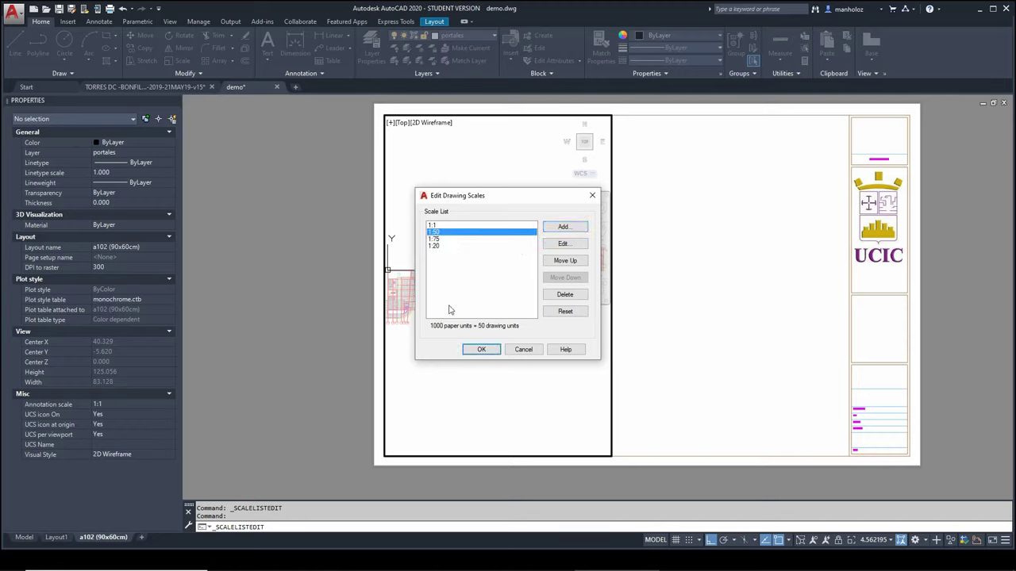
Close the scale list keeping the new scales and dismiss the stray selection window.
left_click(482, 349)
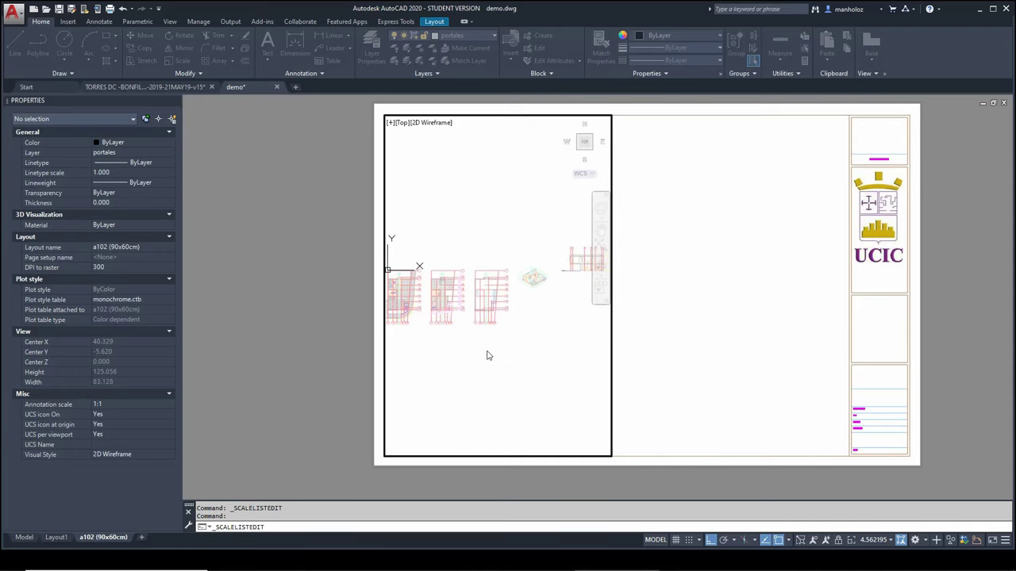
left_click(469, 364)
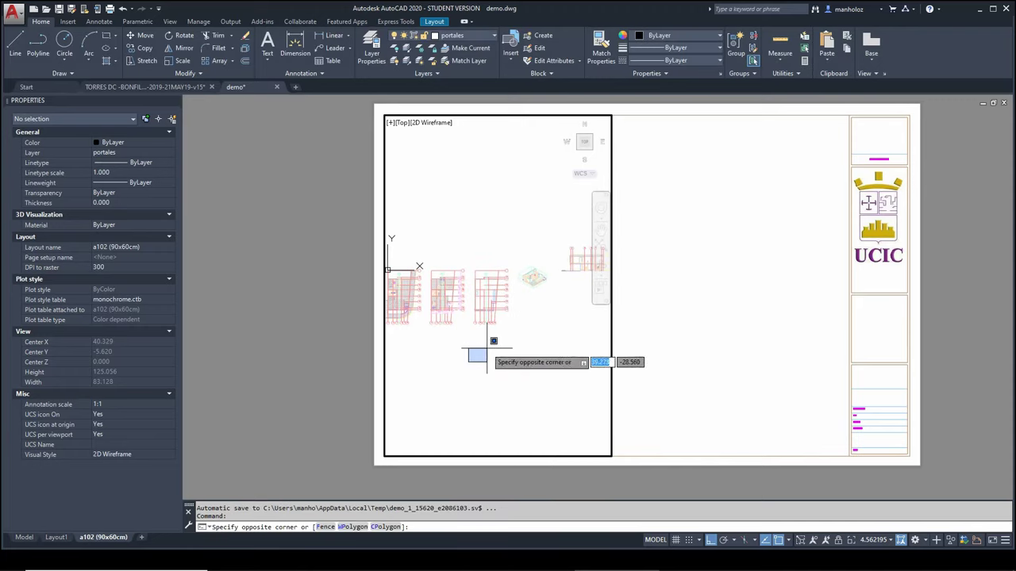
left_click(477, 357)
Set the viewport to 1:50, pan the floor plan up into it, and return to paper space.
left_click(879, 543)
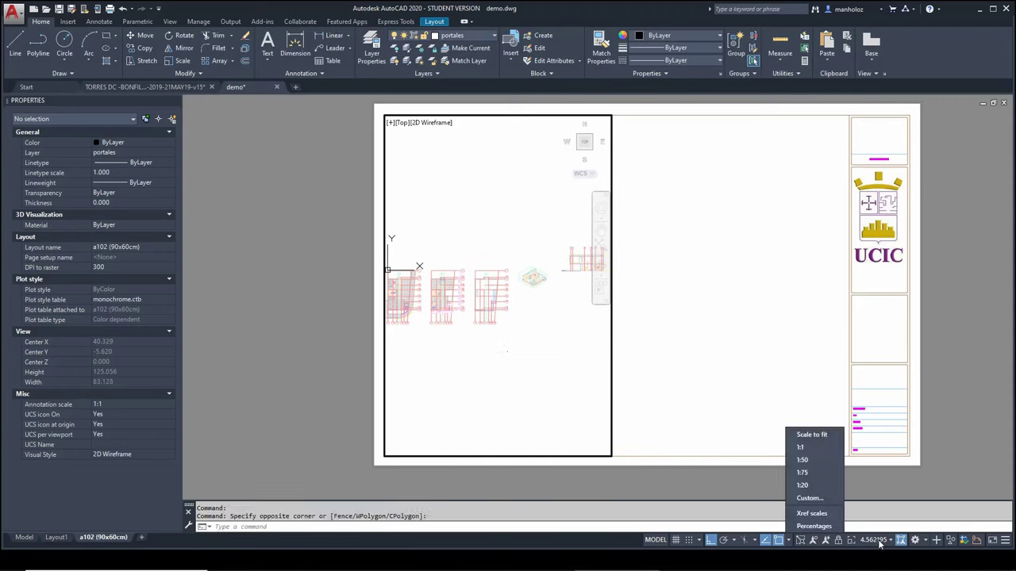
left_click(820, 460)
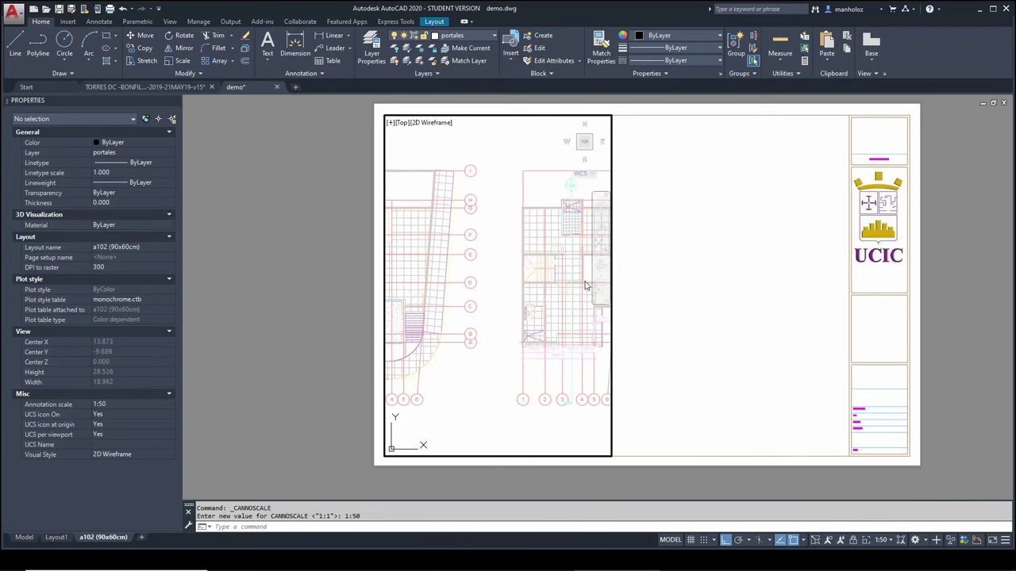
middle_click_drag(564, 288, 564, 267)
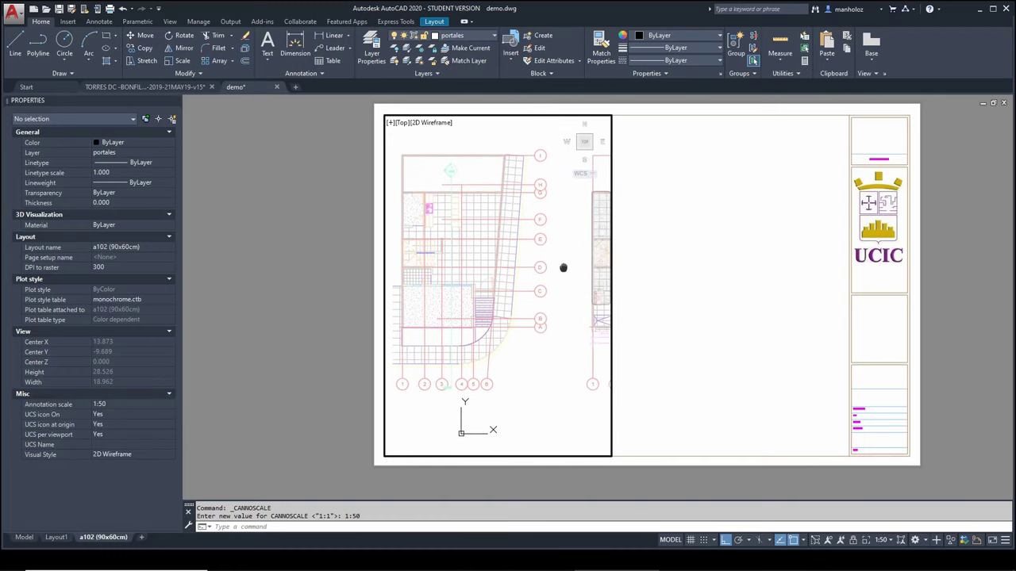
double_click(666, 186)
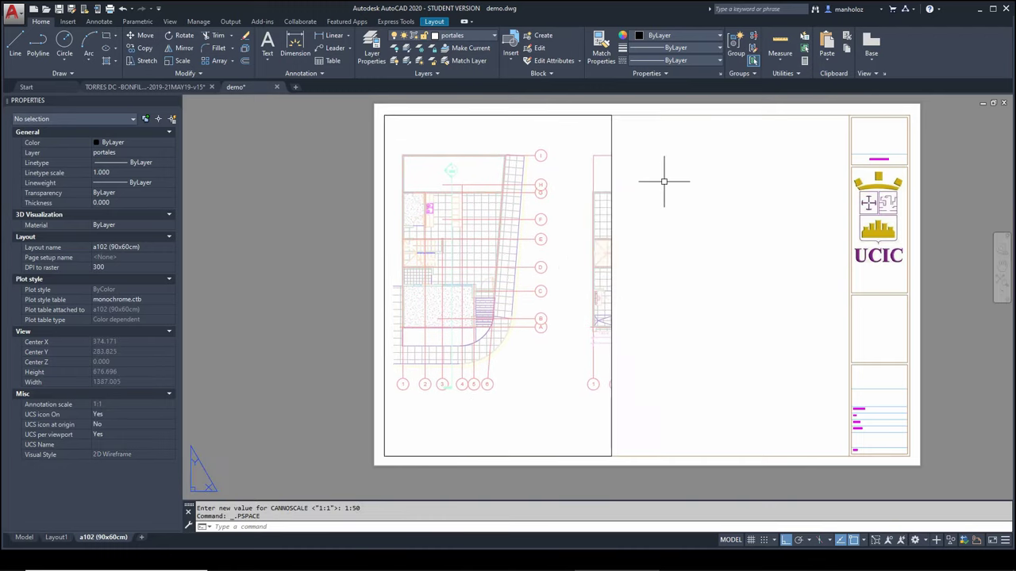
Narrow the floor-plan viewport from the right and raise its bottom edge.
left_click(609, 125)
left_click(611, 115)
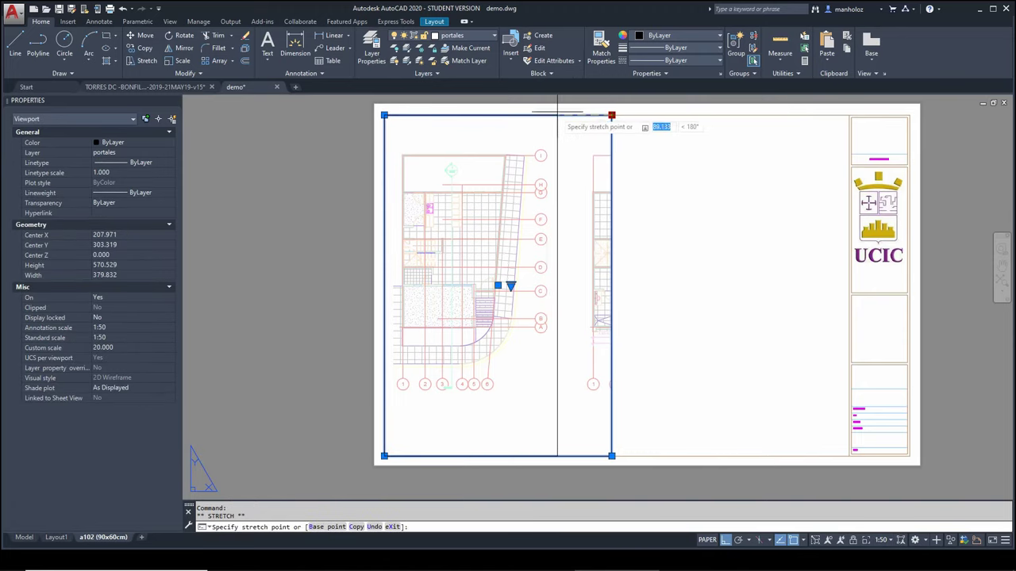
left_click(556, 120)
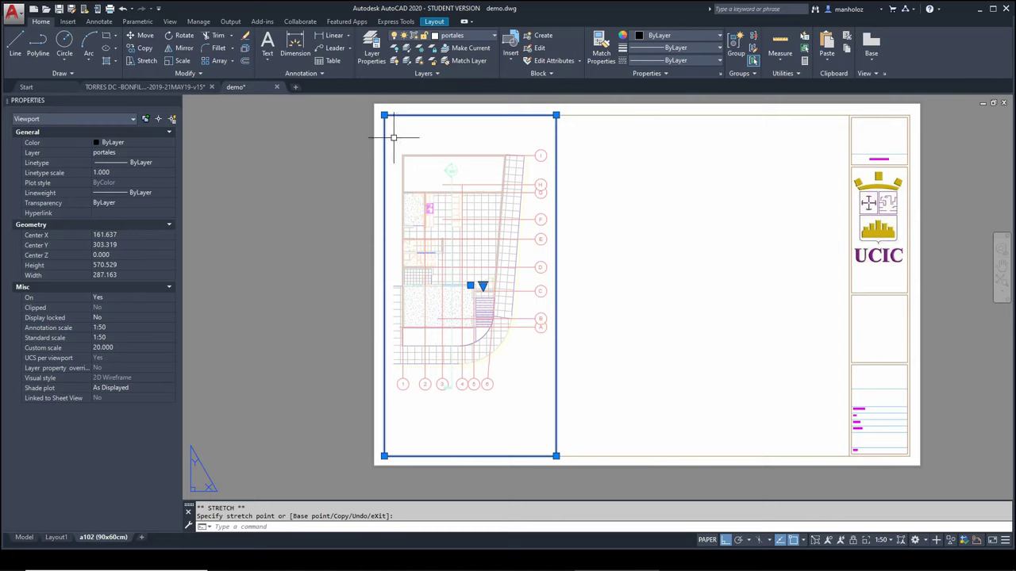
left_click(556, 456)
left_click(556, 400)
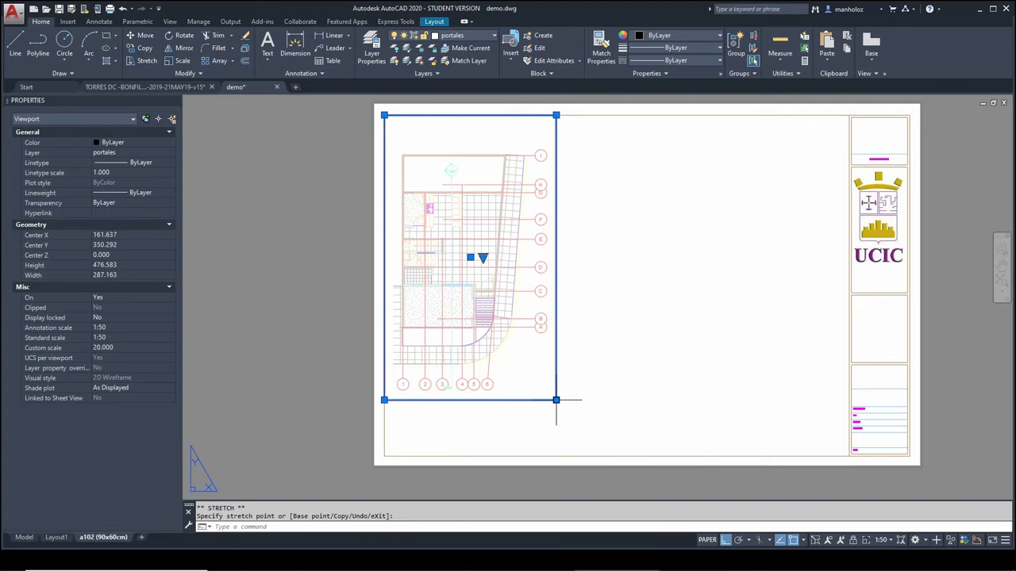
Copy the viewport by its top-left corner and place the copy directly to the right.
left_click(384, 115)
key("space")
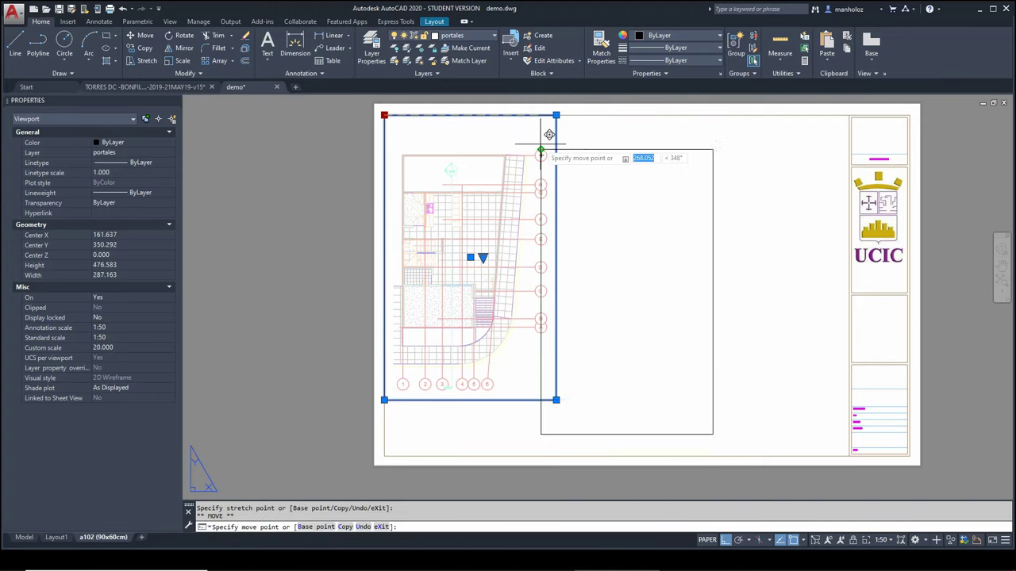
left_click(345, 527)
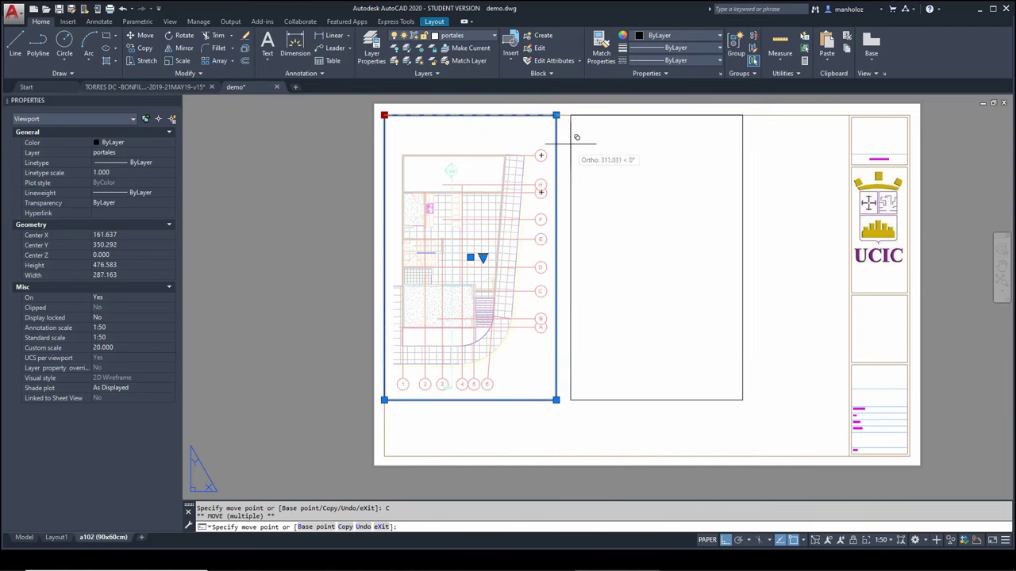
left_click(560, 114)
key("Escape")
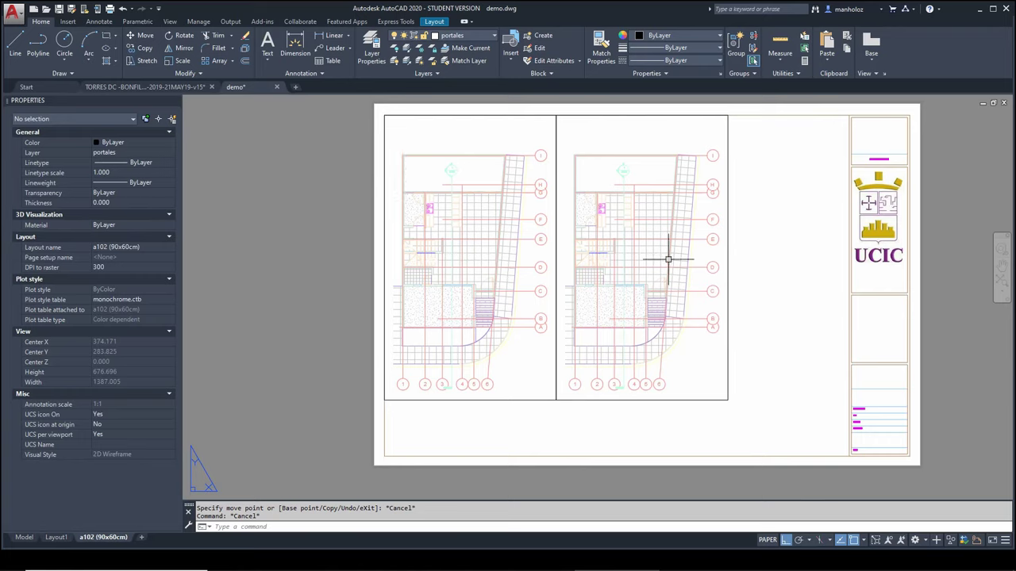
Pan the right viewport to the other floor plan, line it up with the left one, and return to paper space.
double_click(656, 251)
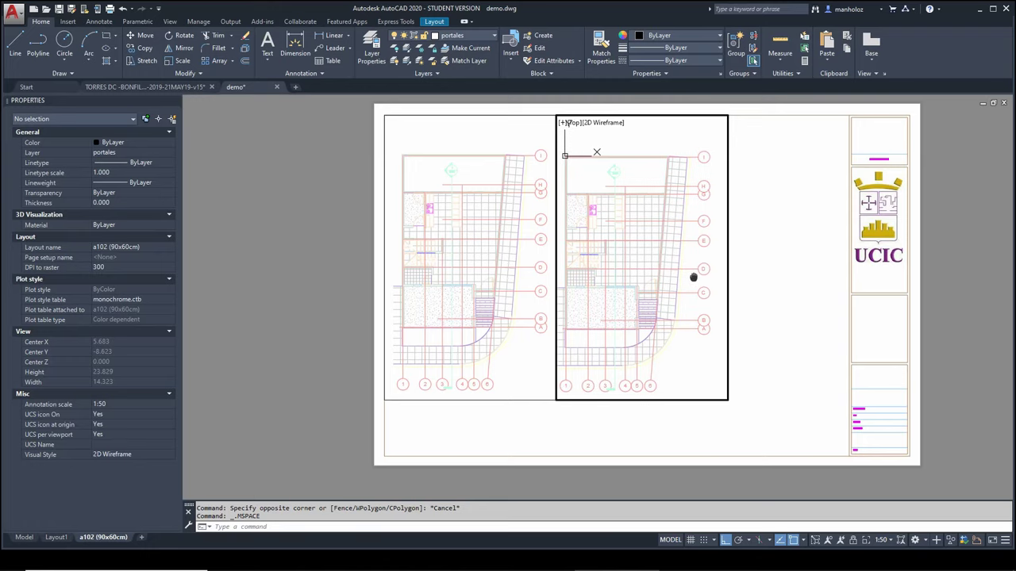
middle_click_drag(691, 276, 579, 256)
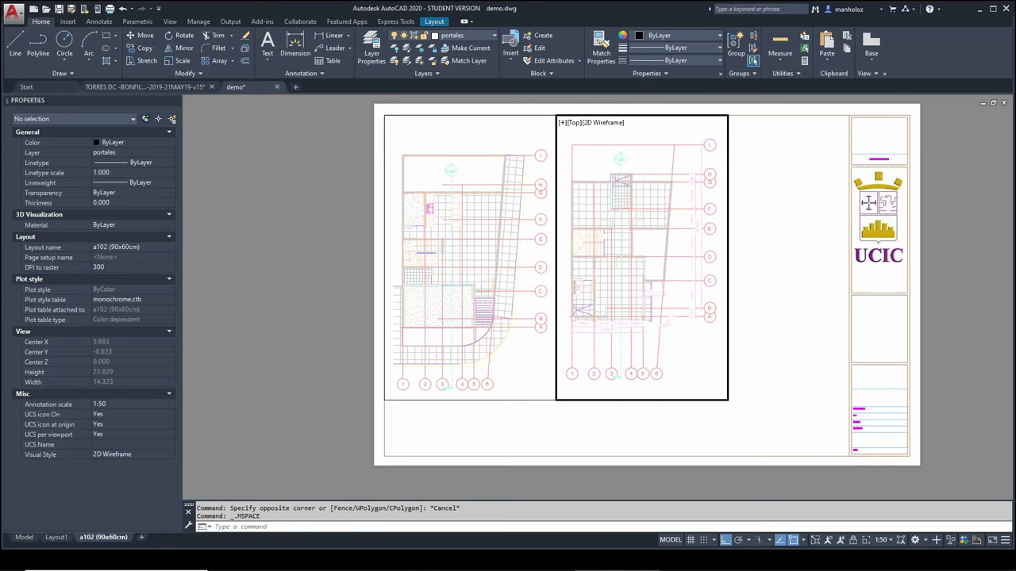
middle_click_drag(634, 254, 630, 245)
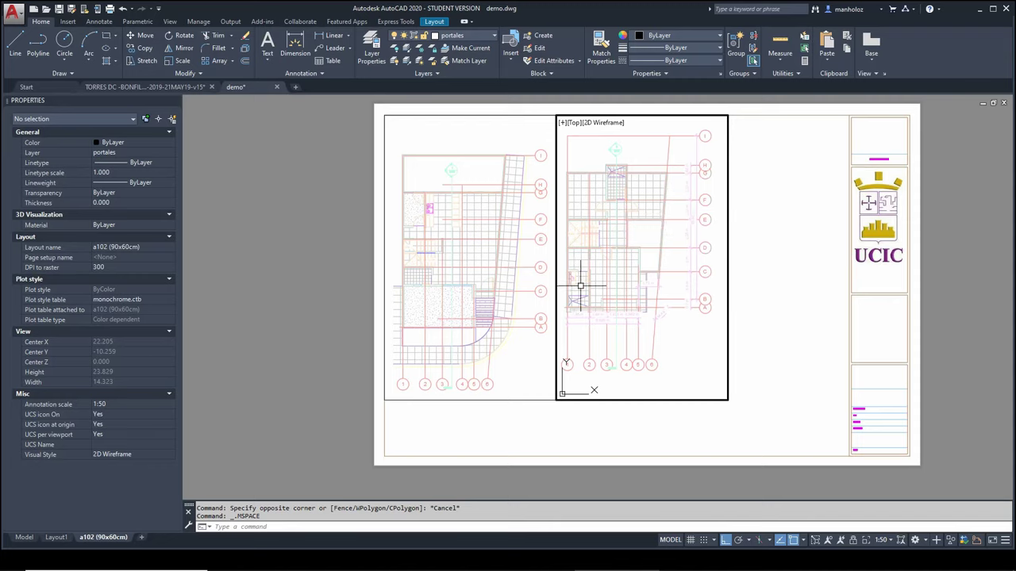
left_click(459, 138)
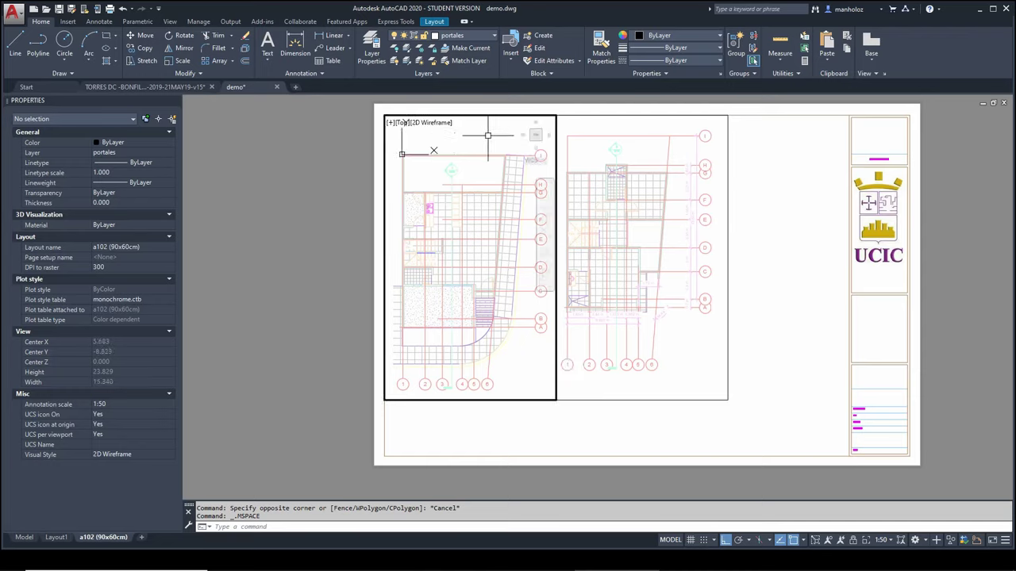
double_click(514, 111)
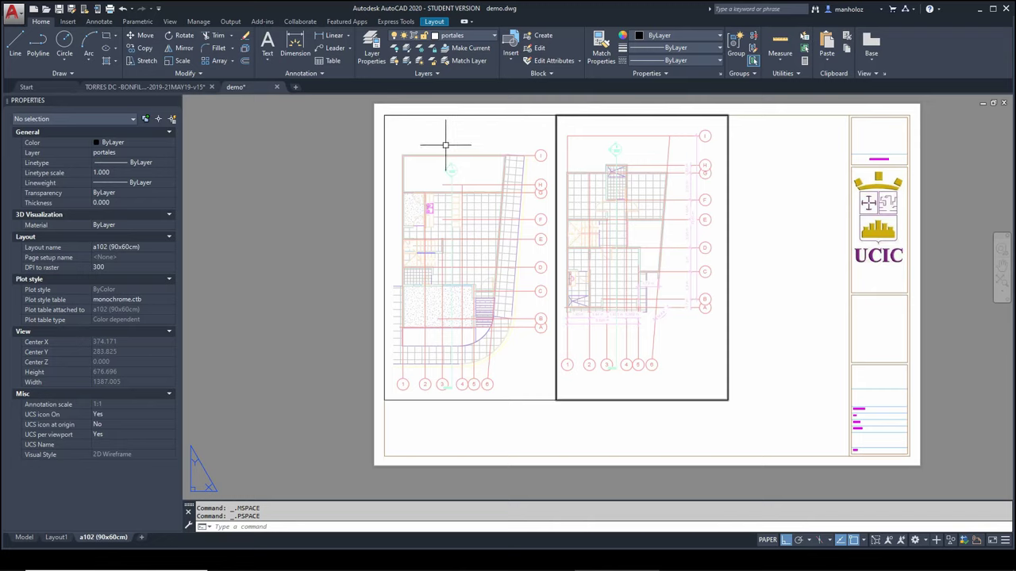
Start a horizontal reference line beside grid bubble I as an alignment guide.
type("l")
key("Return")
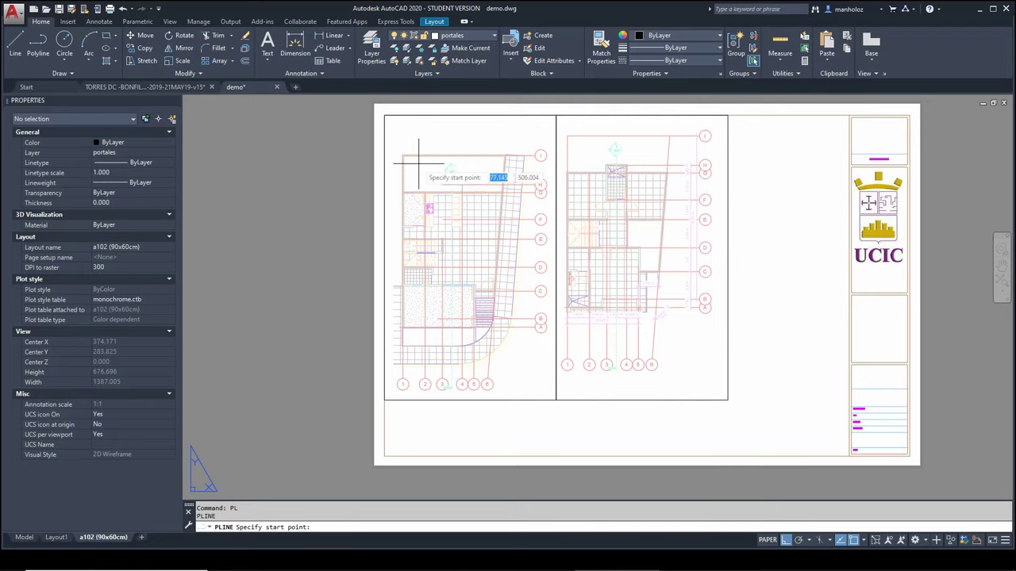
left_click(403, 156)
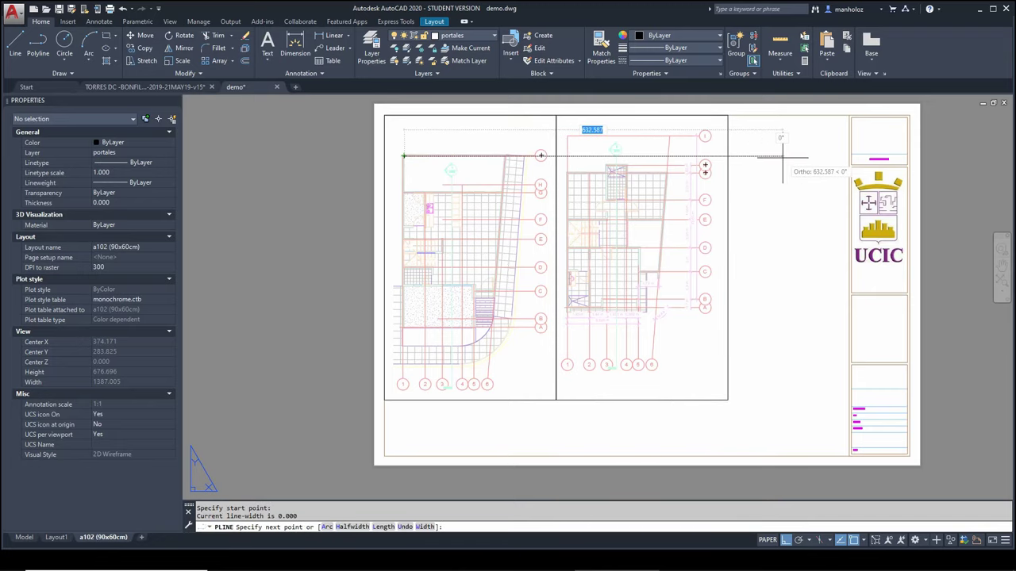
scroll(441, 130, "up", 5)
key("Escape")
key("Return")
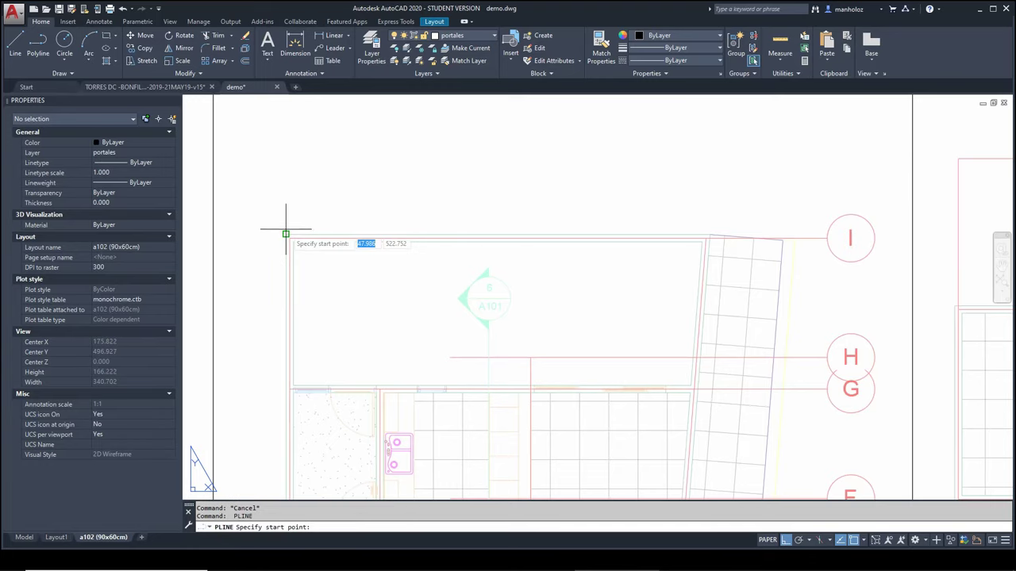
left_click(284, 230)
key("Escape")
key("Return")
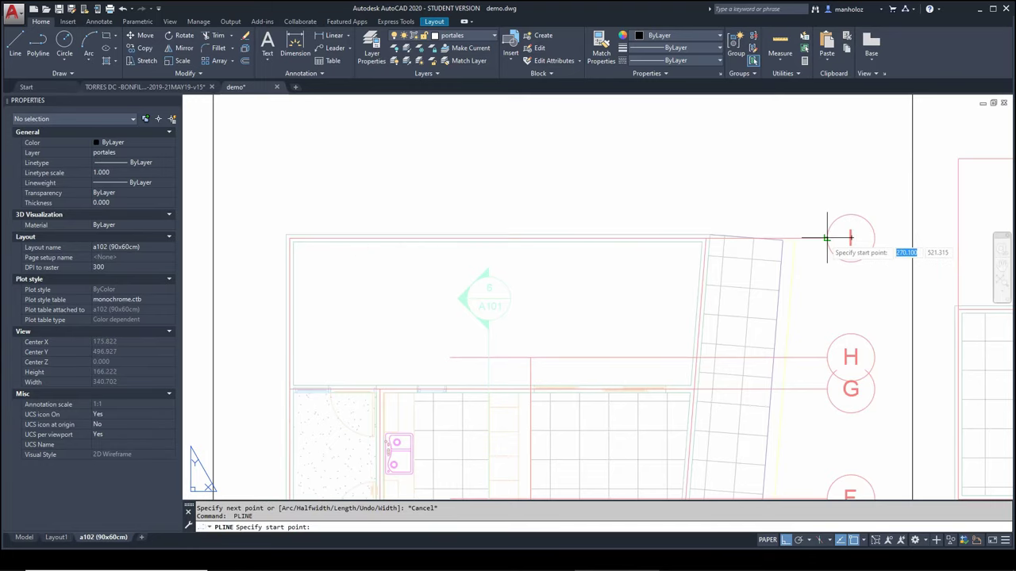
left_click(889, 222)
scroll(912, 215, "down", 5)
mouse_move(918, 213)
middle_mouse_down()
mouse_move(502, 272)
mouse_move(519, 274)
middle_mouse_up()
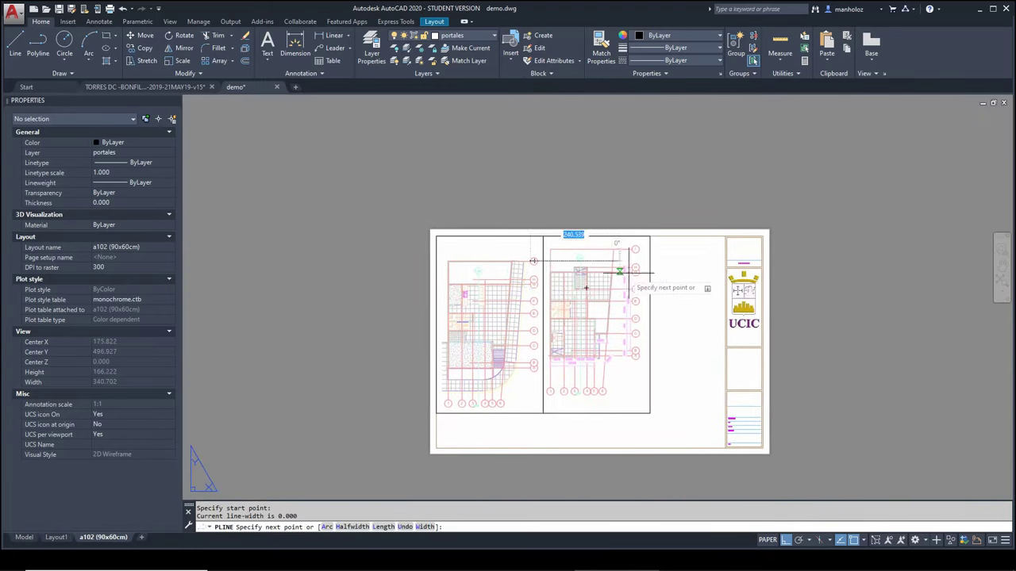
scroll(651, 264, "up", 4)
key("Escape")
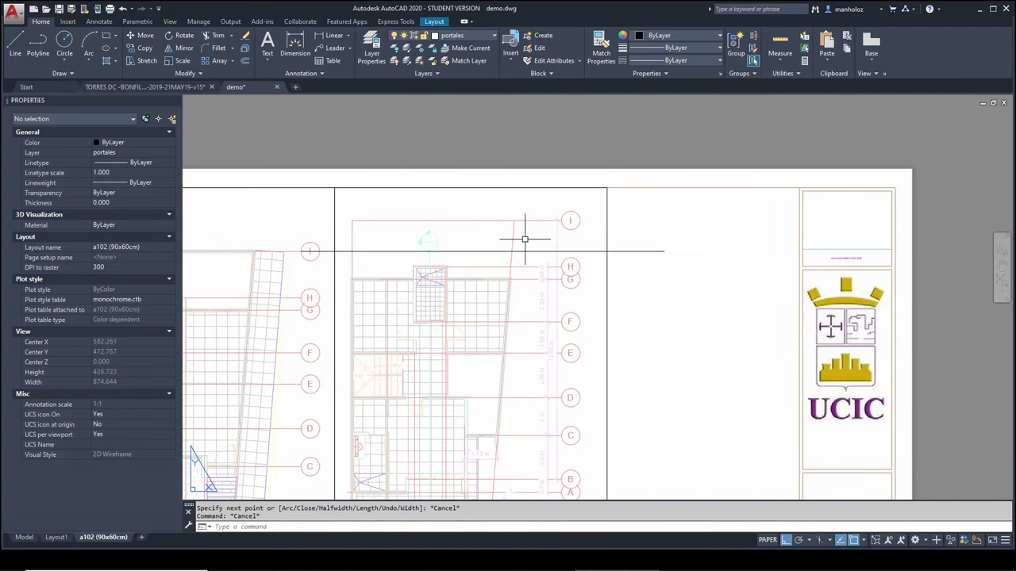
Move the right viewport down from bubble I onto the guide line.
left_click_drag(637, 211, 531, 220)
scroll(572, 219, "up", 6)
type("m")
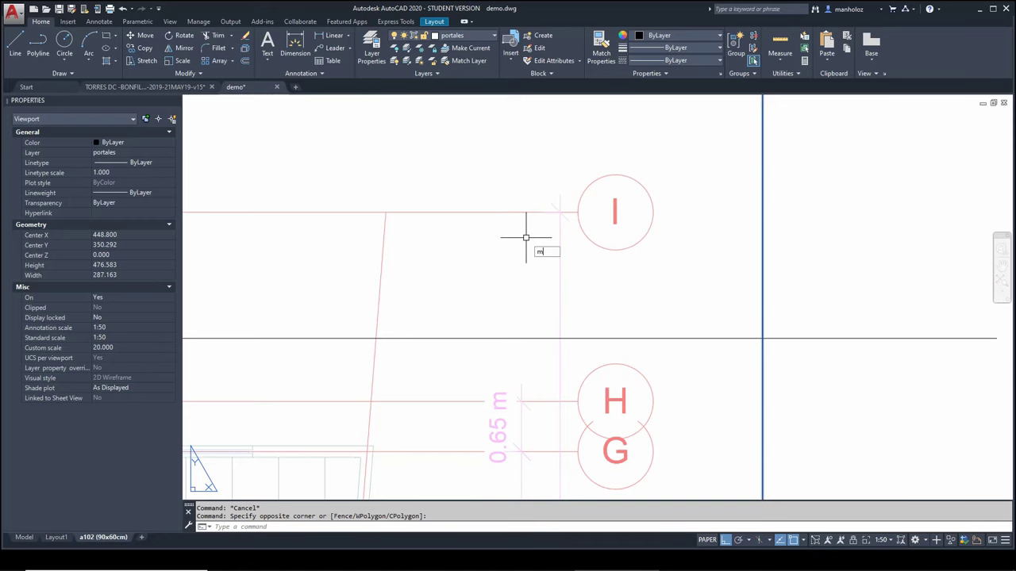
key("Return")
left_click(577, 211)
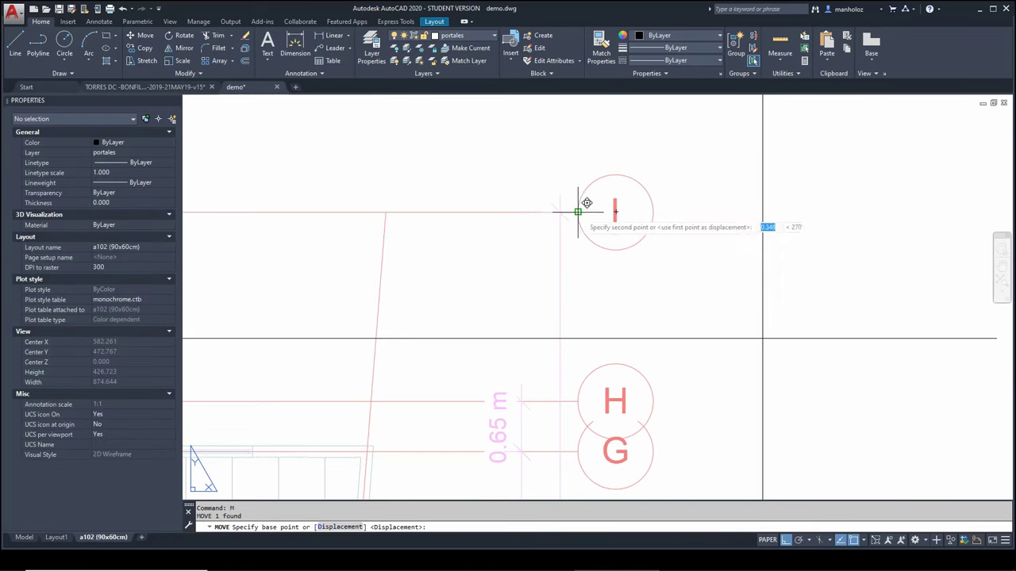
left_click(582, 334)
scroll(655, 242, "down", 6)
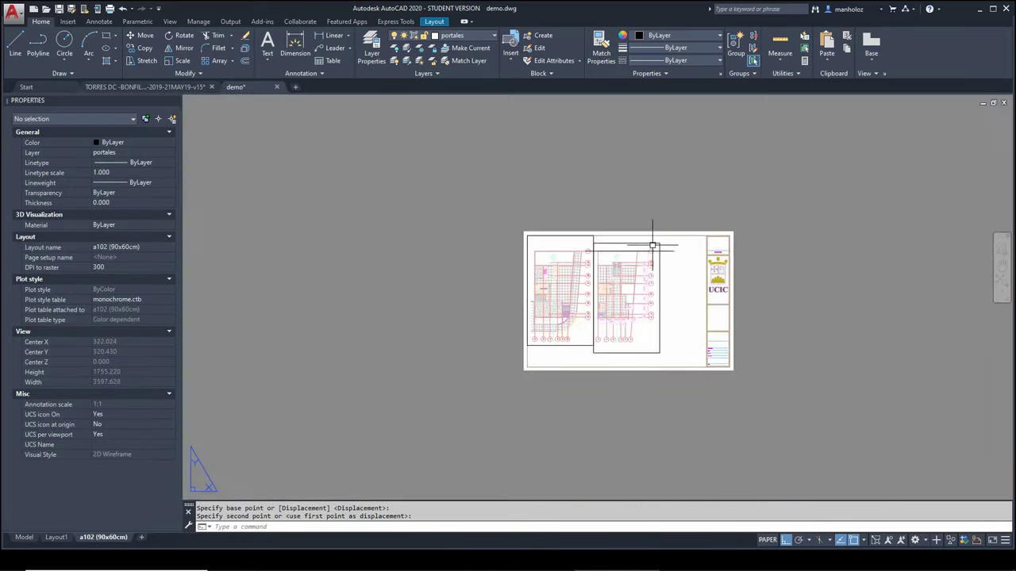
scroll(652, 245, "up", 2)
scroll(627, 246, "up", 2)
key("Escape")
key("Escape")
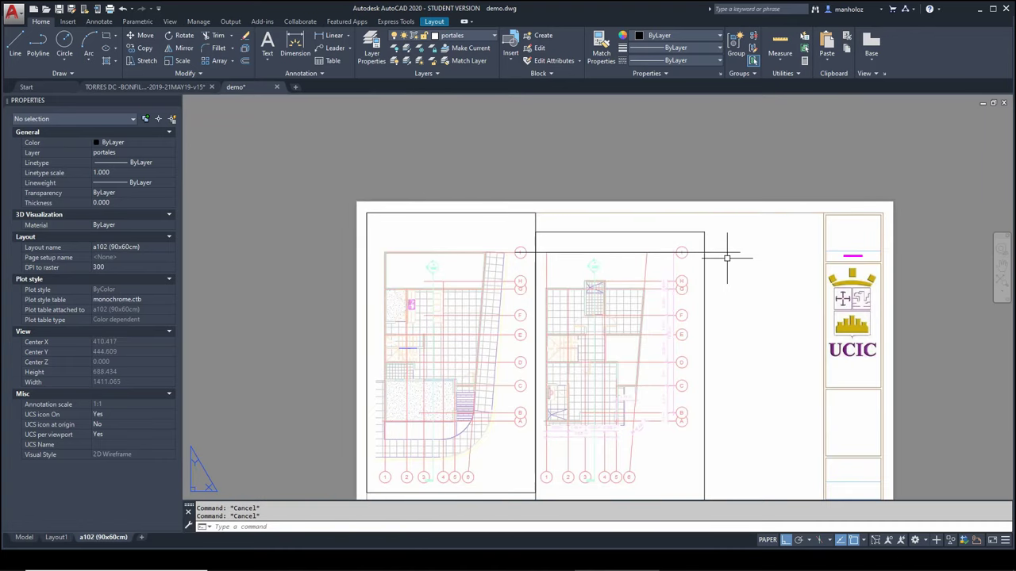
Erase the horizontal helper line.
left_click(727, 252)
type("e")
key("Return")
scroll(656, 217, "up", 1)
scroll(603, 192, "up", 1)
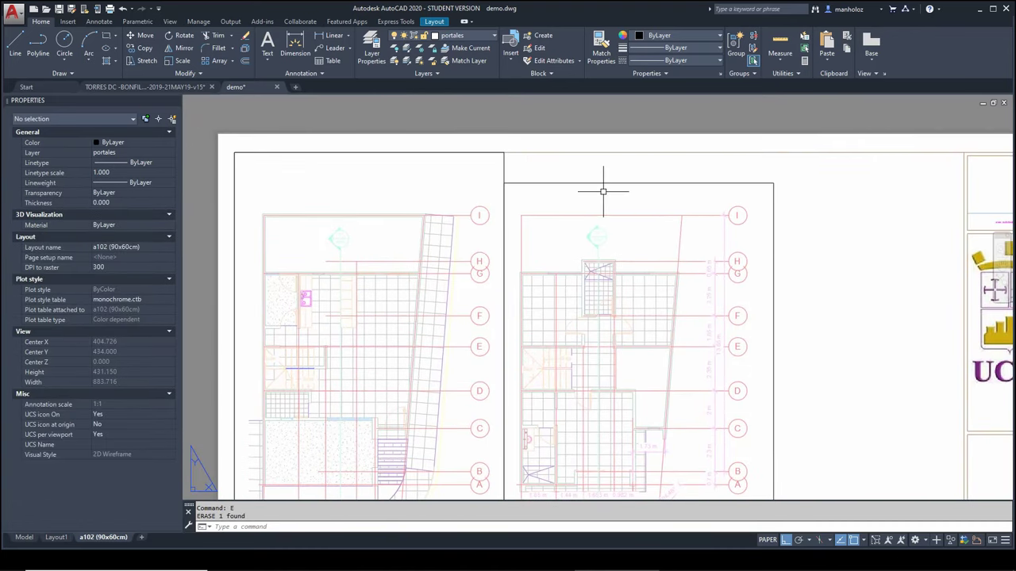
Raise the right viewport's bottom edge to match the left viewport's 476.583 height.
left_click(603, 191)
left_click(548, 177)
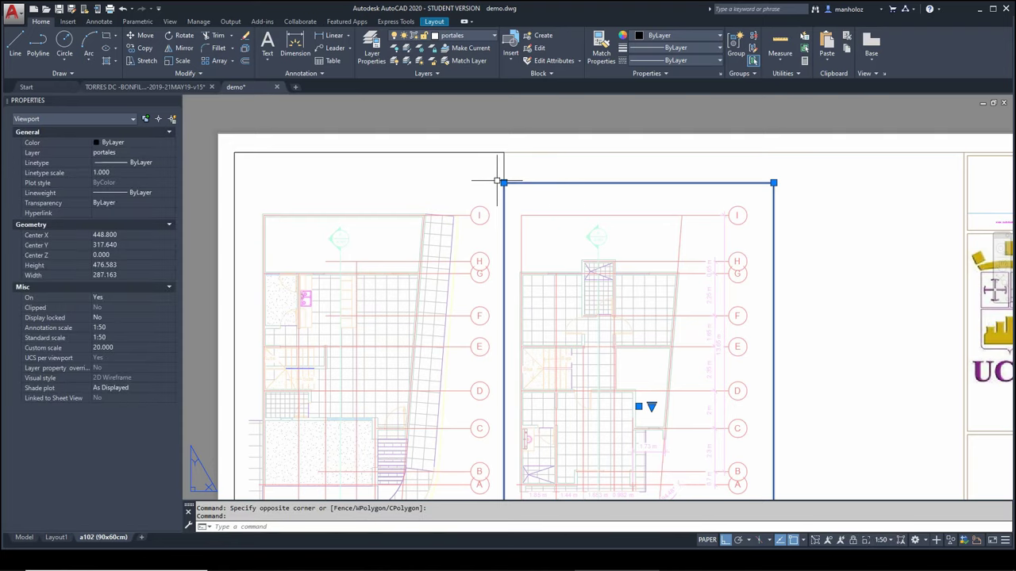
left_click(504, 184)
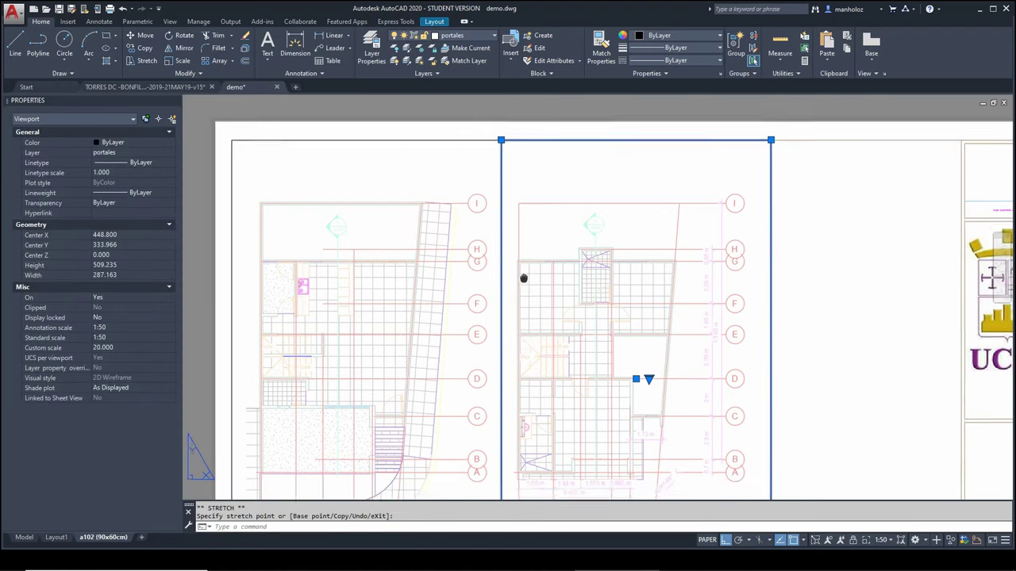
middle_click_drag(520, 384, 540, 200)
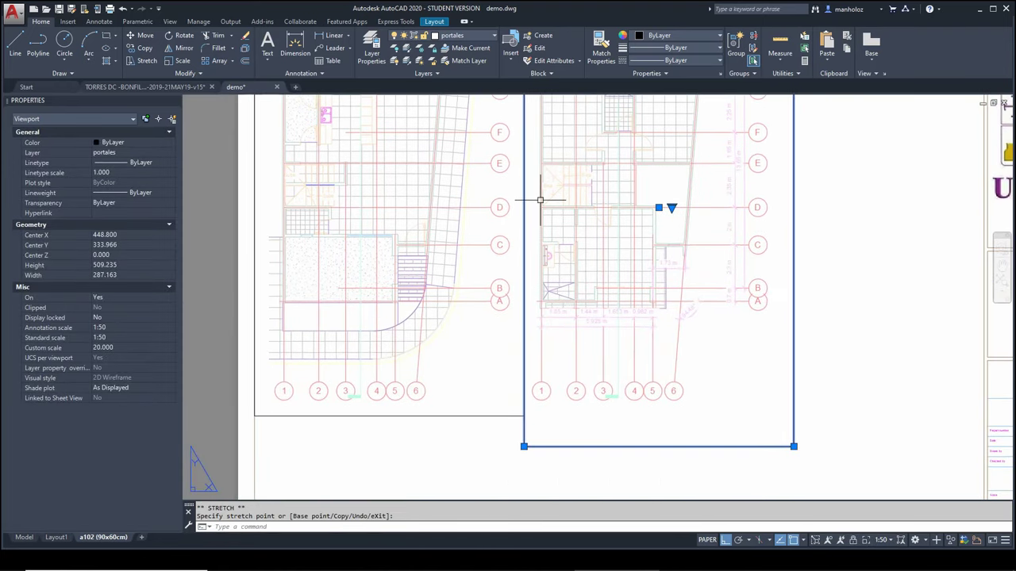
left_click(523, 446)
left_click(523, 415)
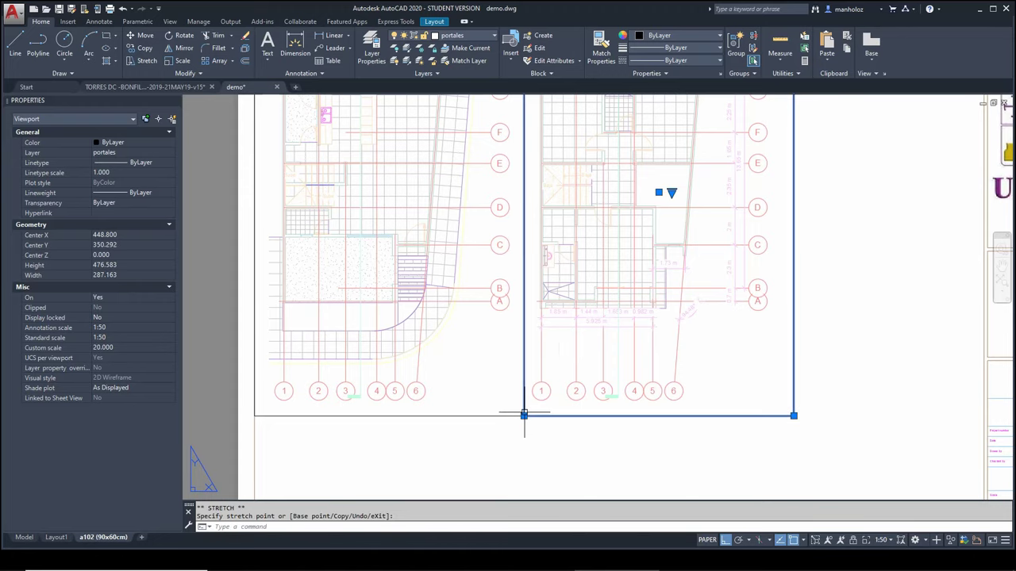
scroll(635, 228, "down", 3)
scroll(646, 256, "up", 1)
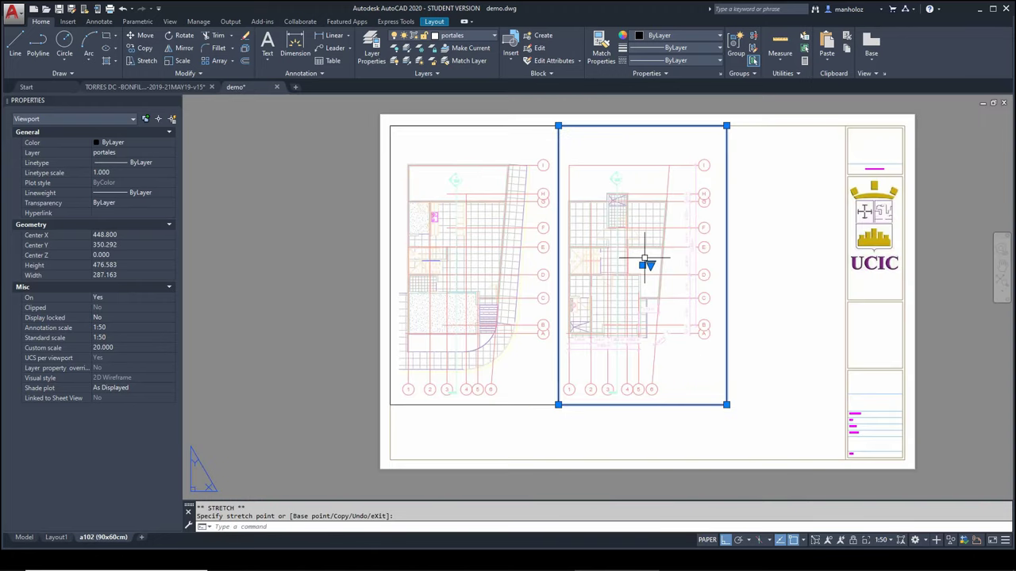
scroll(714, 250, "down", 1)
key("Escape")
key("Escape")
Recentre the sheet and select the left viewport to check its size.
middle_click_drag(780, 266, 730, 277)
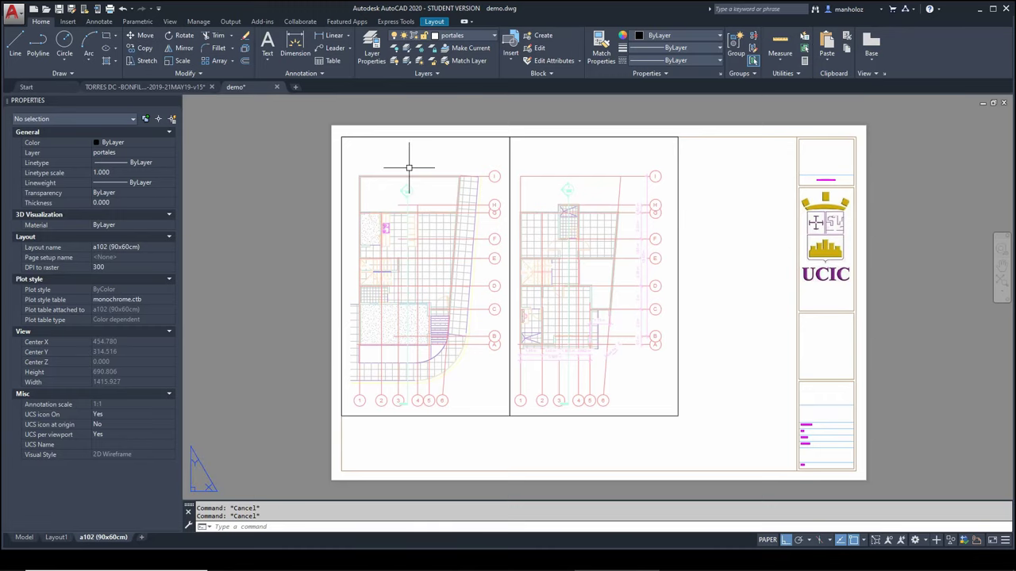
middle_click_drag(674, 362, 638, 354)
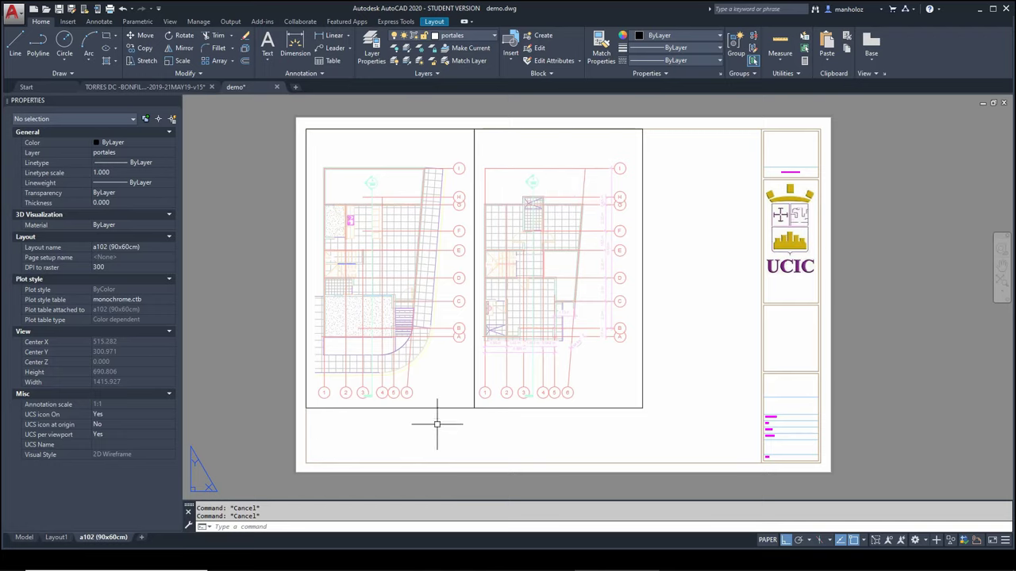
left_click(453, 405)
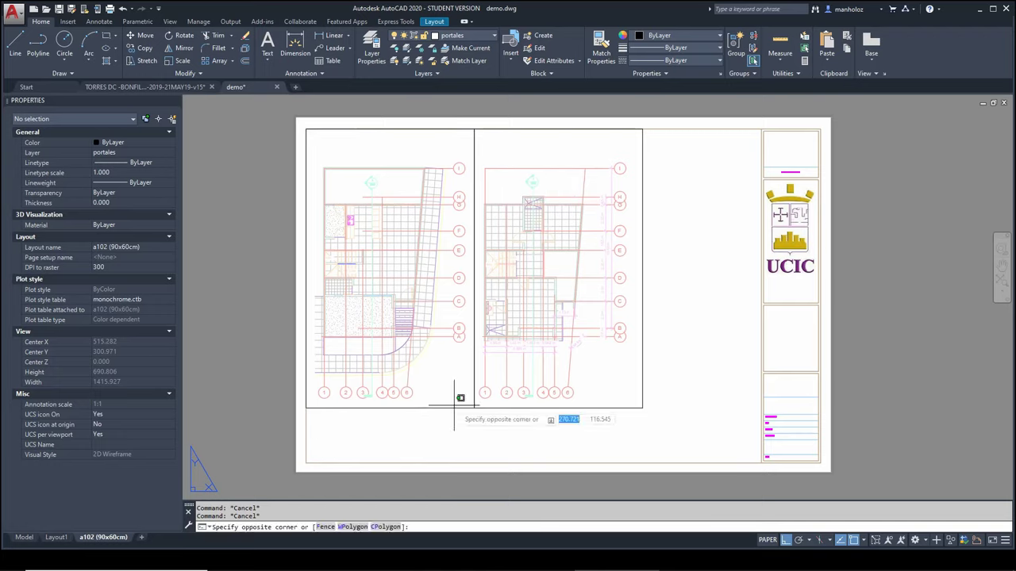
left_click(390, 441)
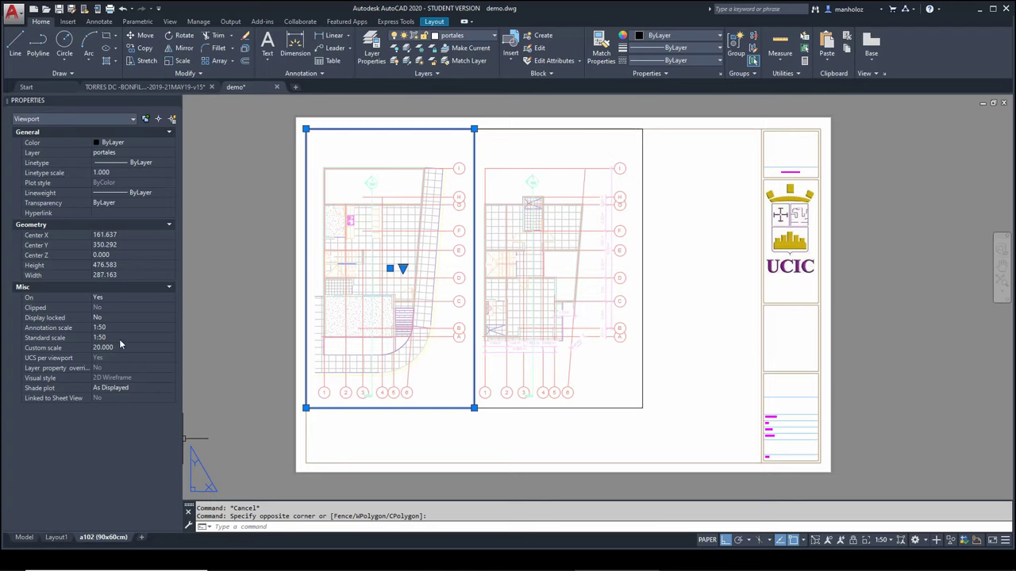
key("Escape")
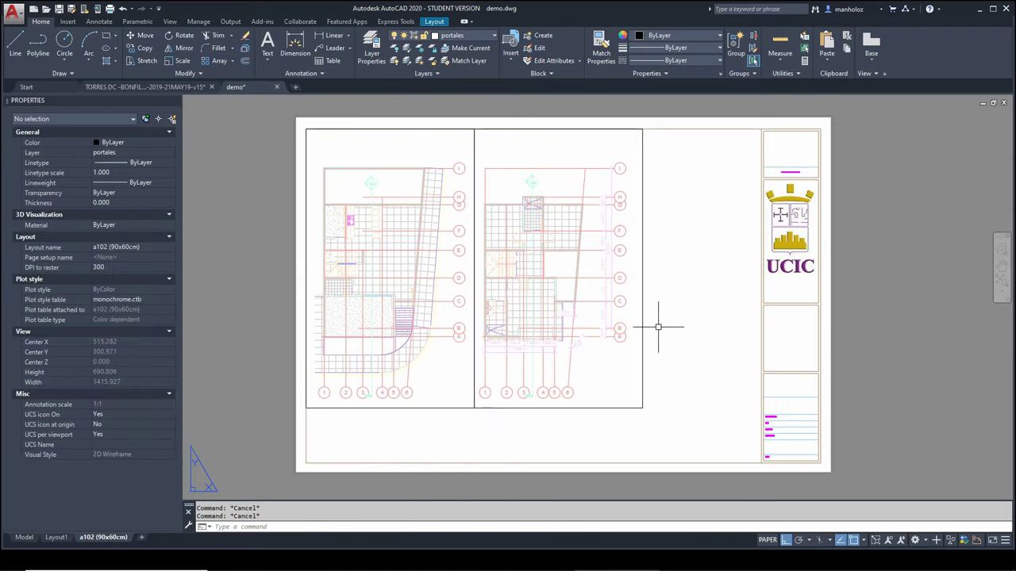
left_click(642, 315)
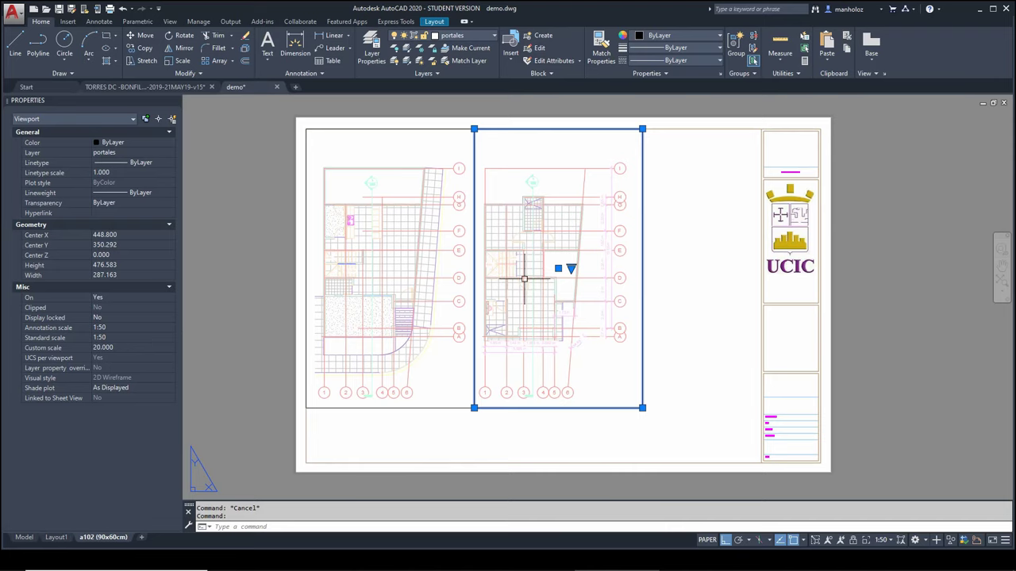
key("Escape")
middle_click_drag(701, 297, 766, 293)
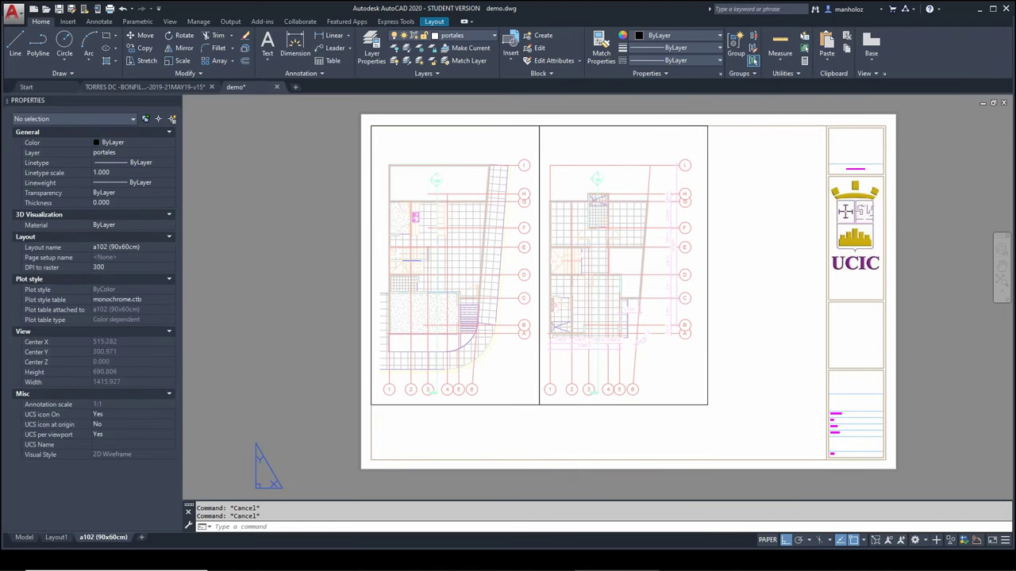
middle_click_drag(698, 318, 703, 317)
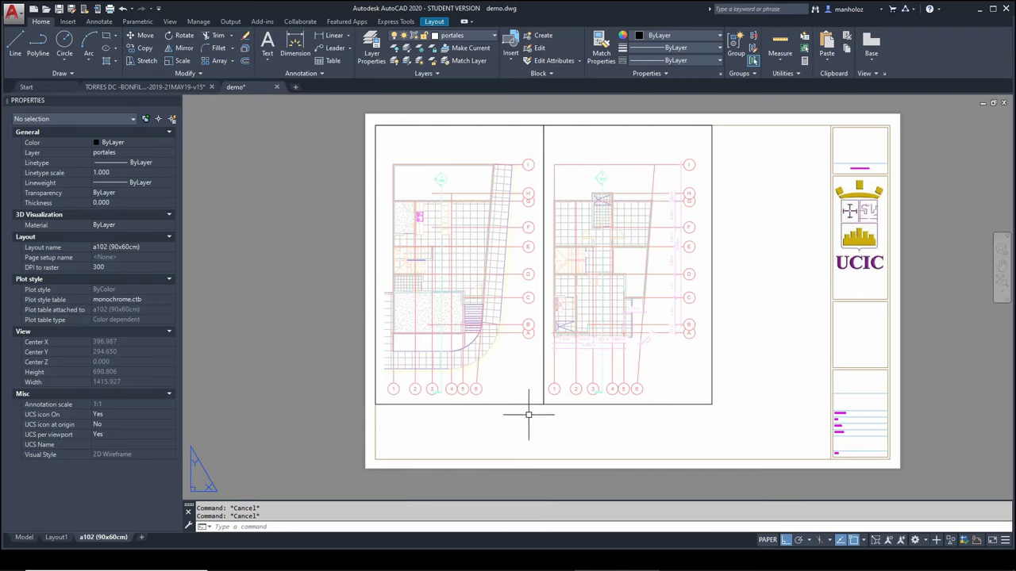
middle_click_drag(647, 364, 588, 365)
scroll(469, 348, "up", 3)
scroll(494, 320, "up", 1)
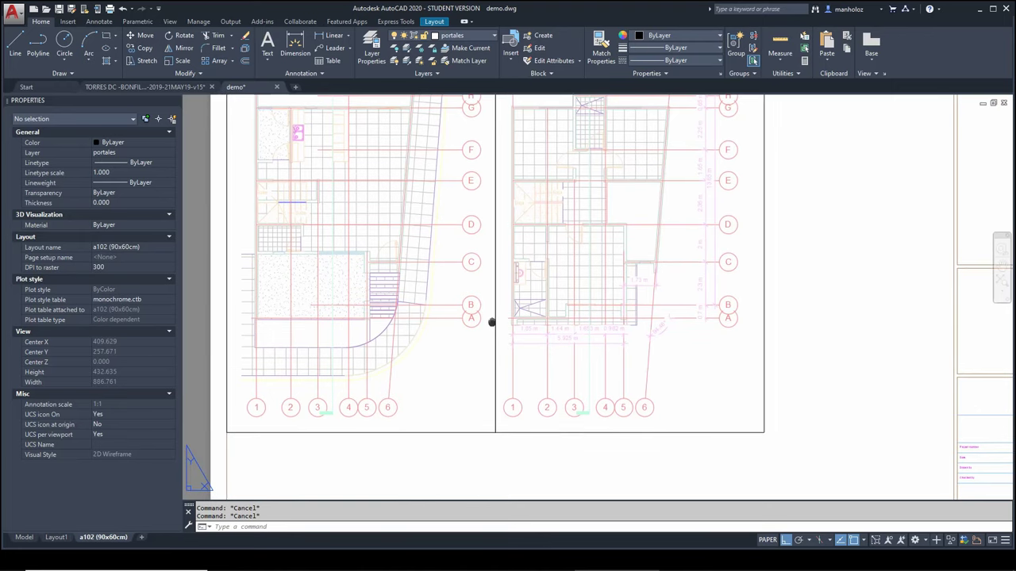
scroll(508, 318, "up", 1)
scroll(593, 368, "down", 1)
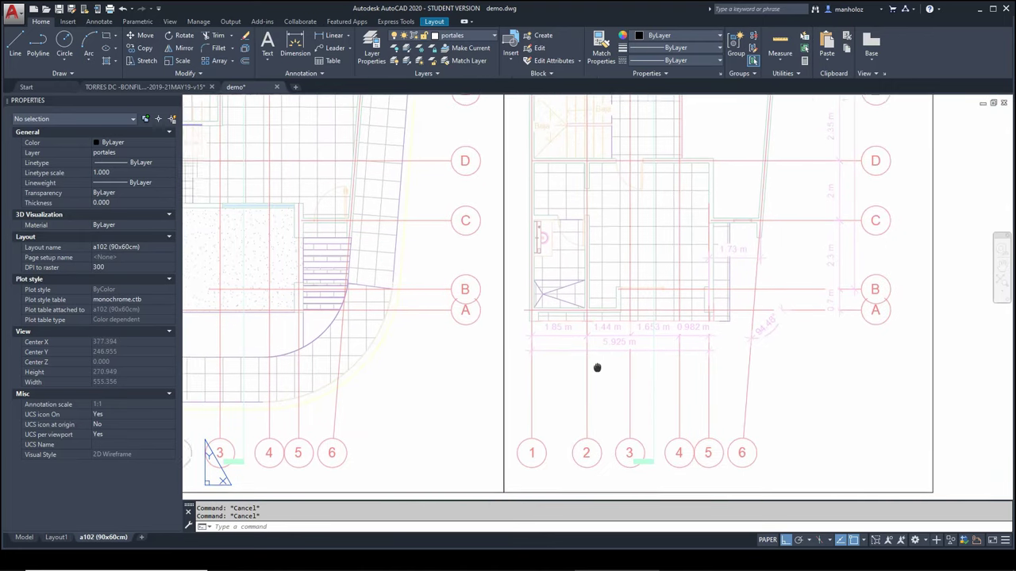
scroll(604, 361, "down", 1)
scroll(597, 361, "down", 1)
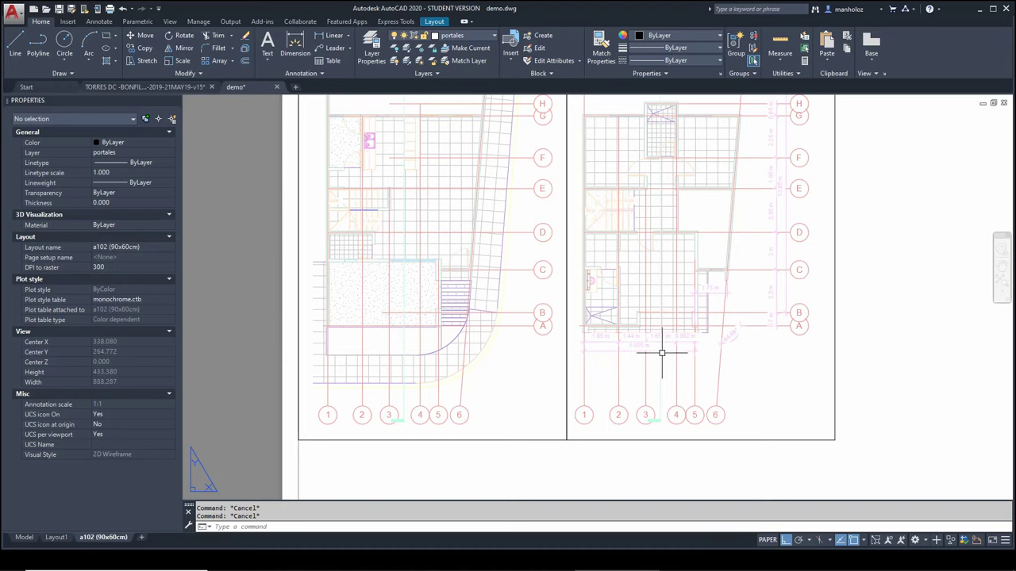
scroll(663, 356, "up", 2)
mouse_move(664, 358)
middle_mouse_down()
mouse_move(596, 331)
mouse_move(580, 358)
middle_mouse_up()
scroll(542, 324, "down", 2)
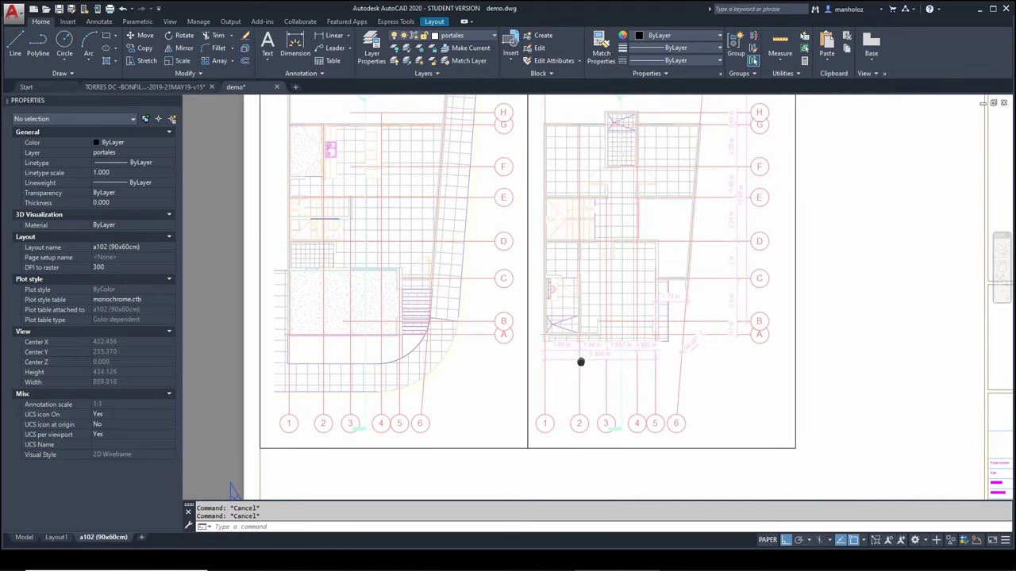
double_click(623, 352)
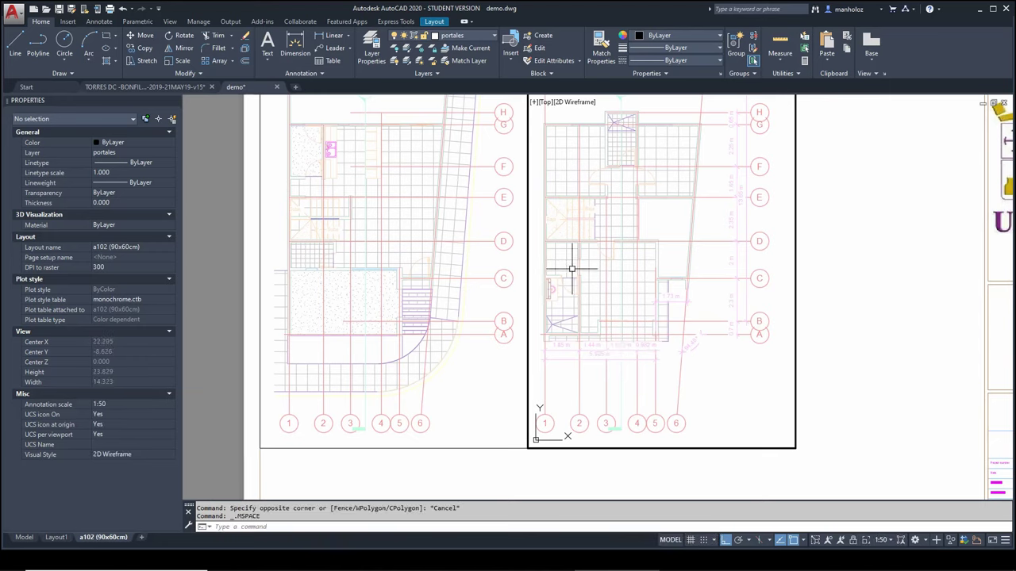
type("p")
key("Return")
mouse_move(563, 283)
left_mouse_down()
mouse_move(716, 290)
mouse_move(685, 274)
mouse_move(714, 270)
mouse_move(706, 267)
left_mouse_up()
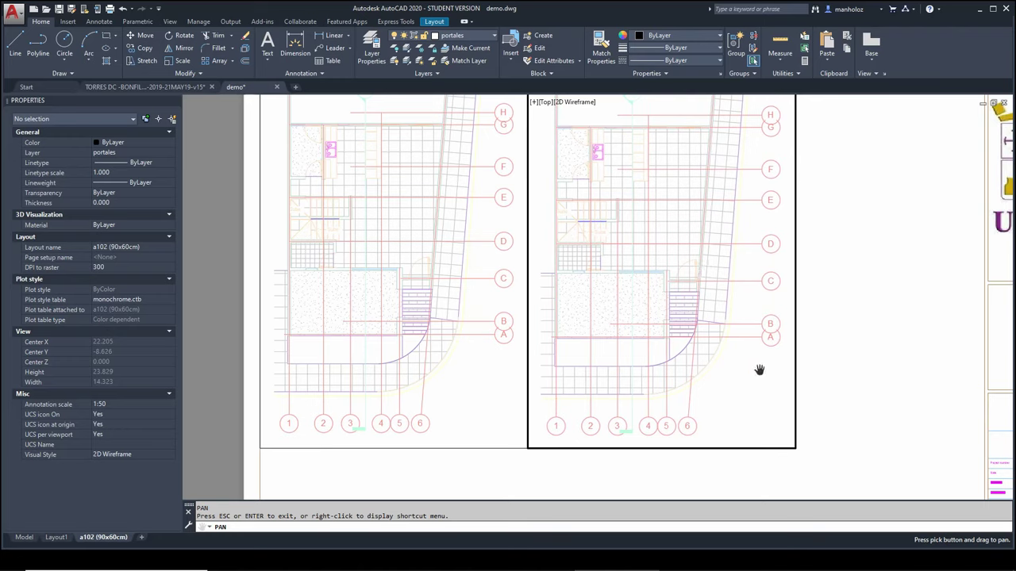
key("Escape")
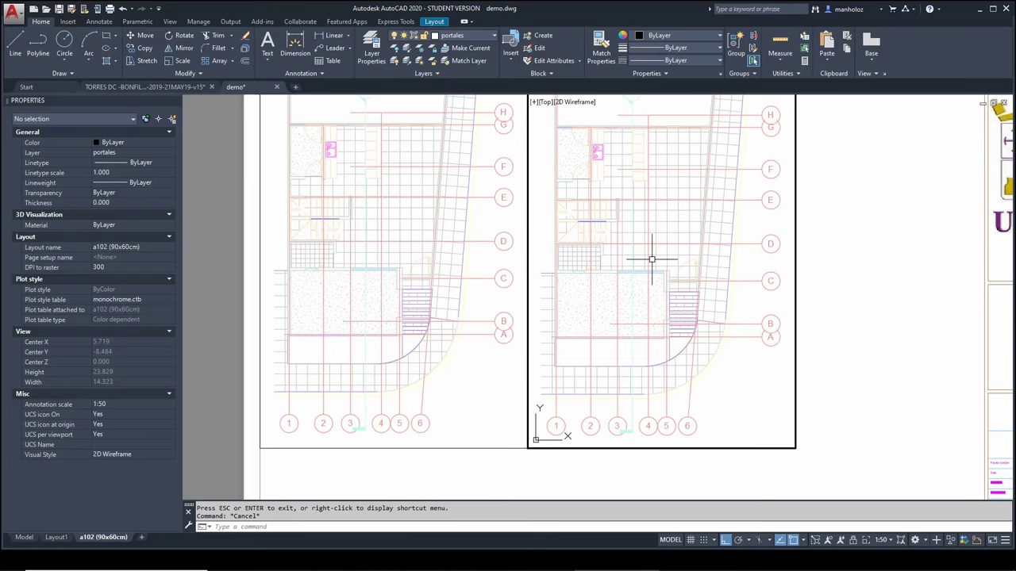
left_click(751, 339)
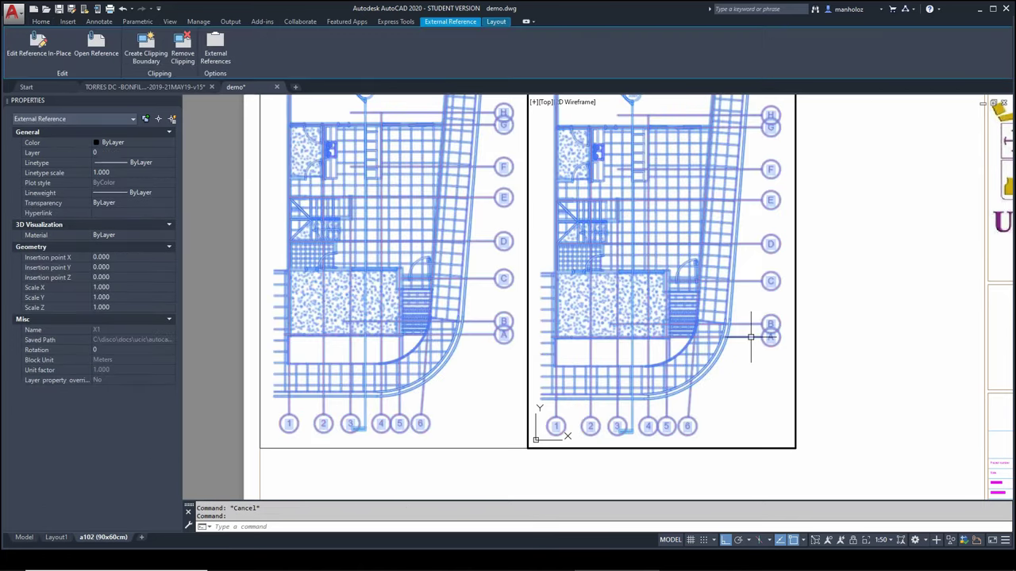
key("Escape")
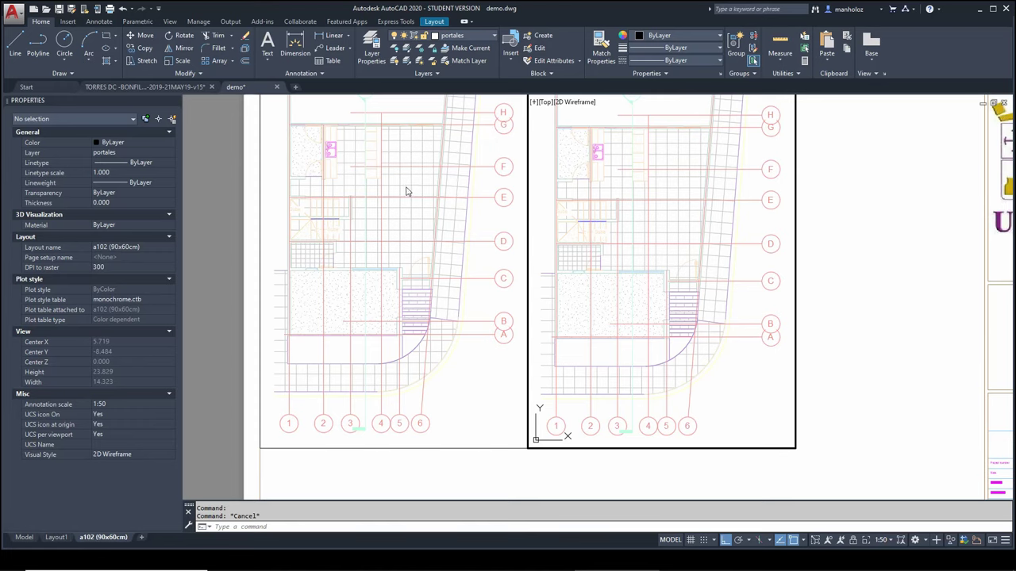
left_click(476, 35)
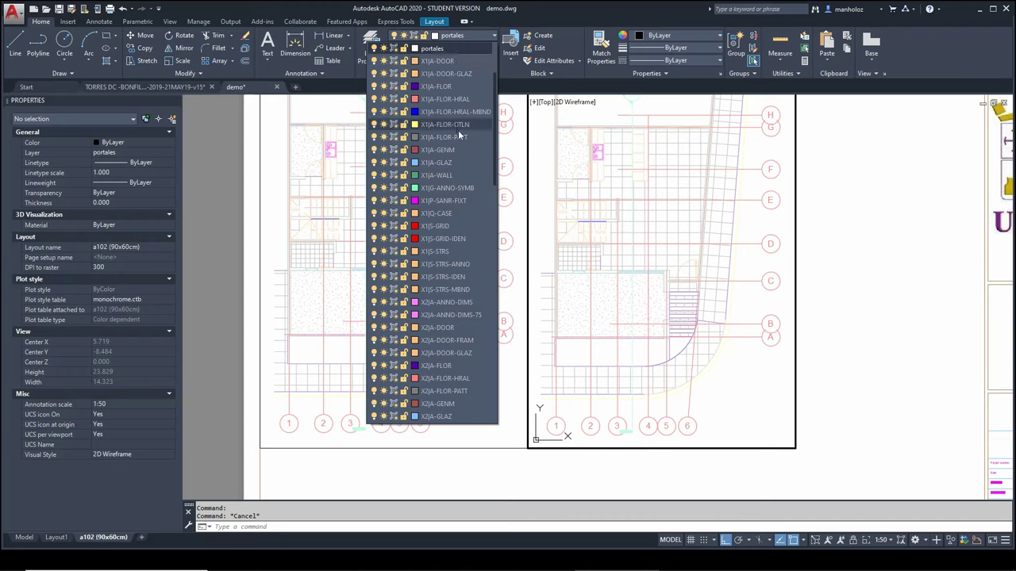
left_click(394, 226)
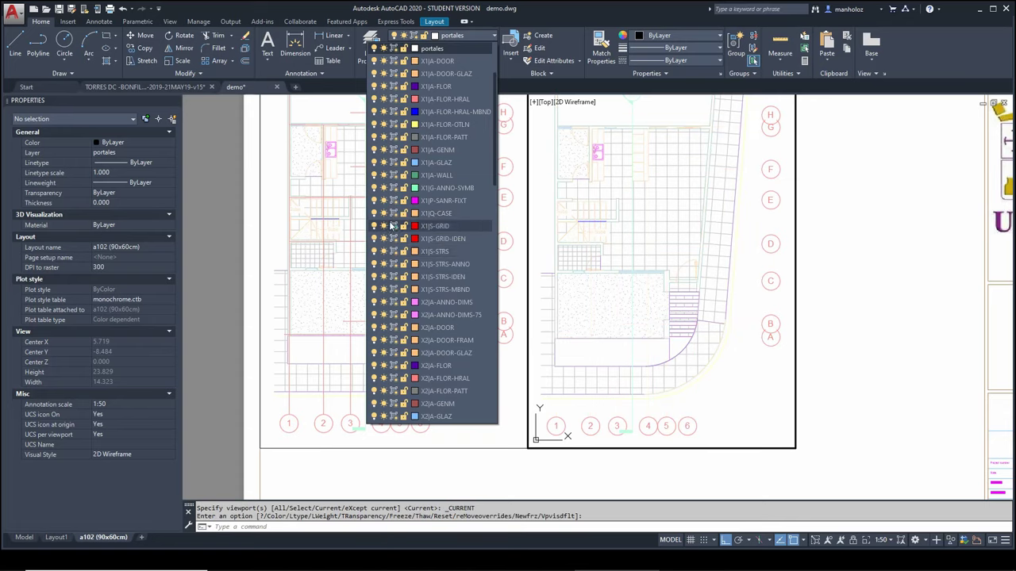
left_click(395, 226)
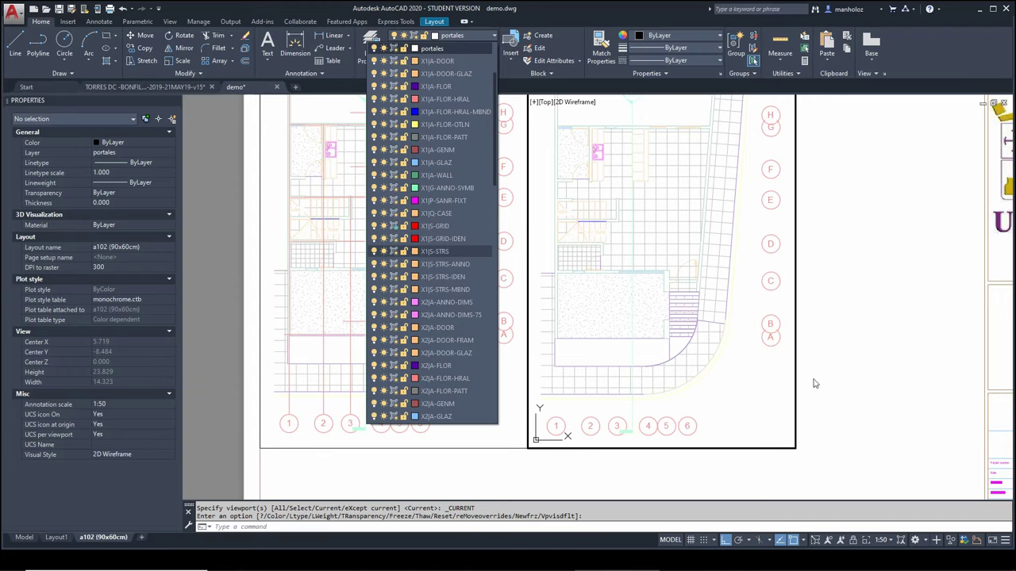
left_click(394, 227)
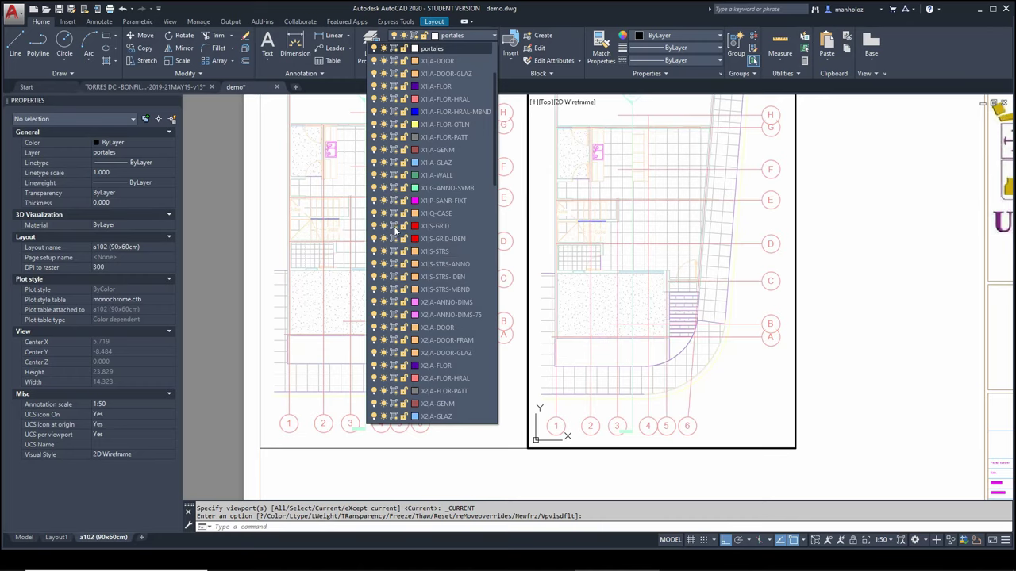
left_click(395, 227)
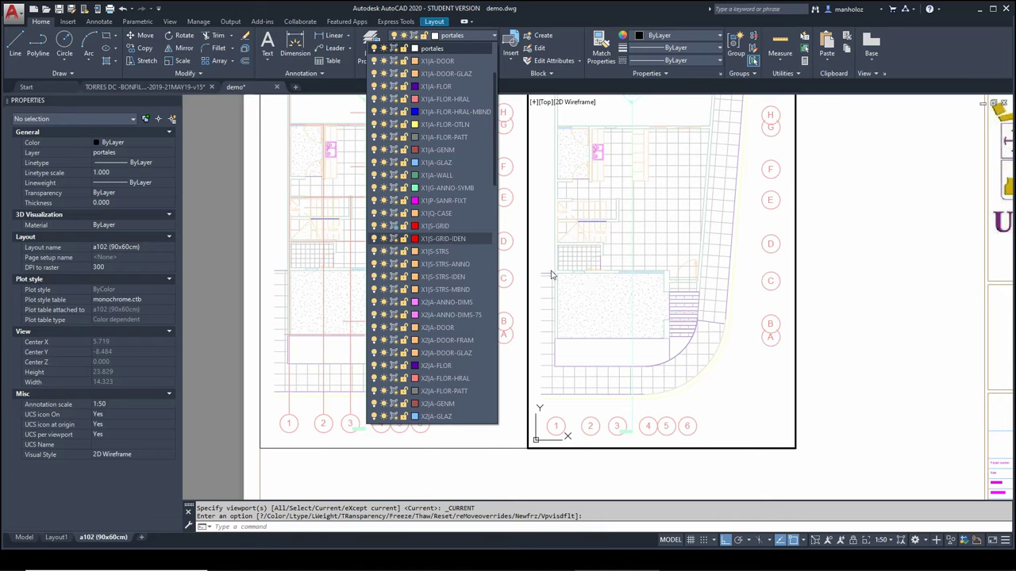
left_click(373, 226)
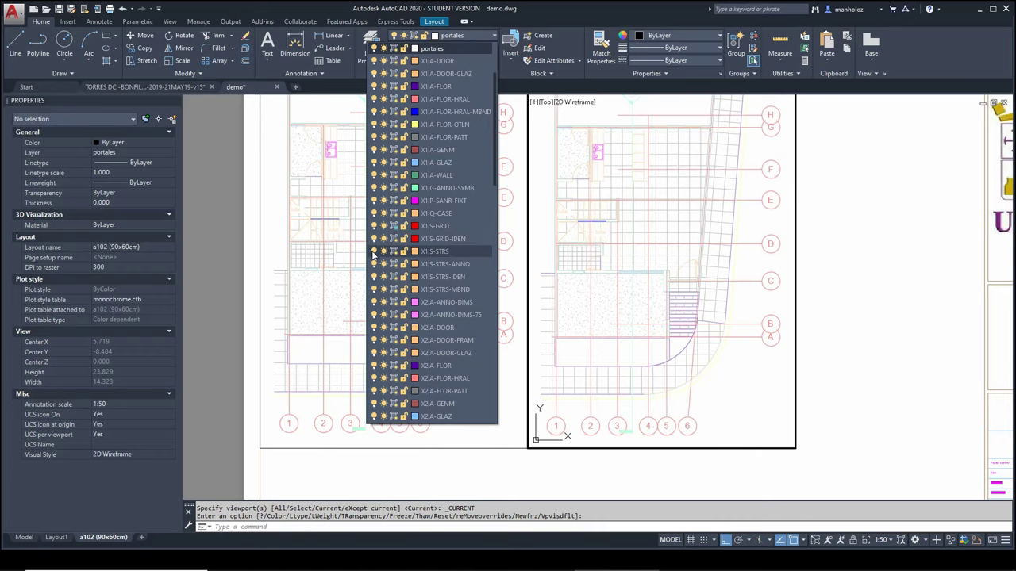
left_click(384, 226)
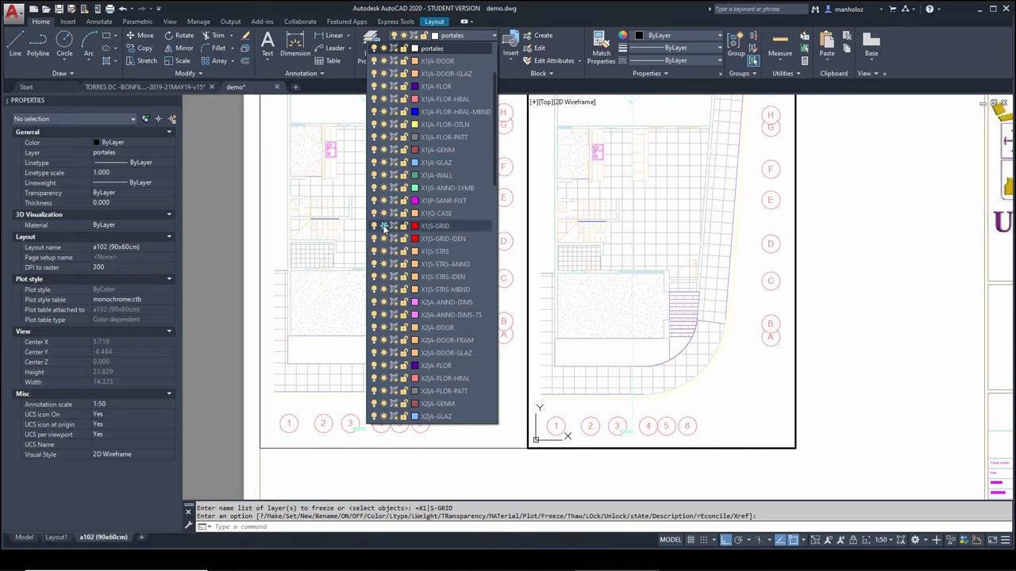
left_click(384, 227)
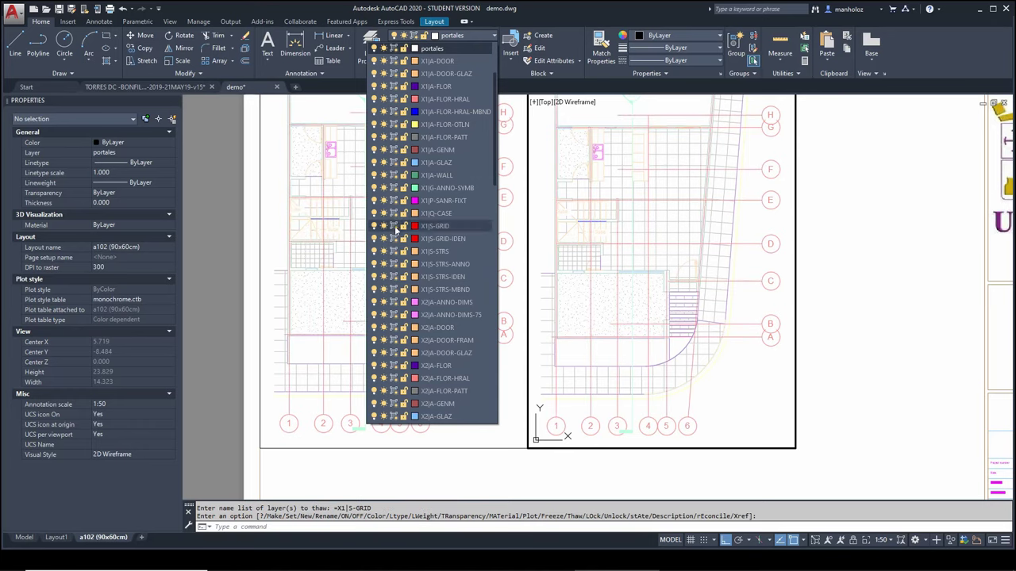
left_click(393, 226)
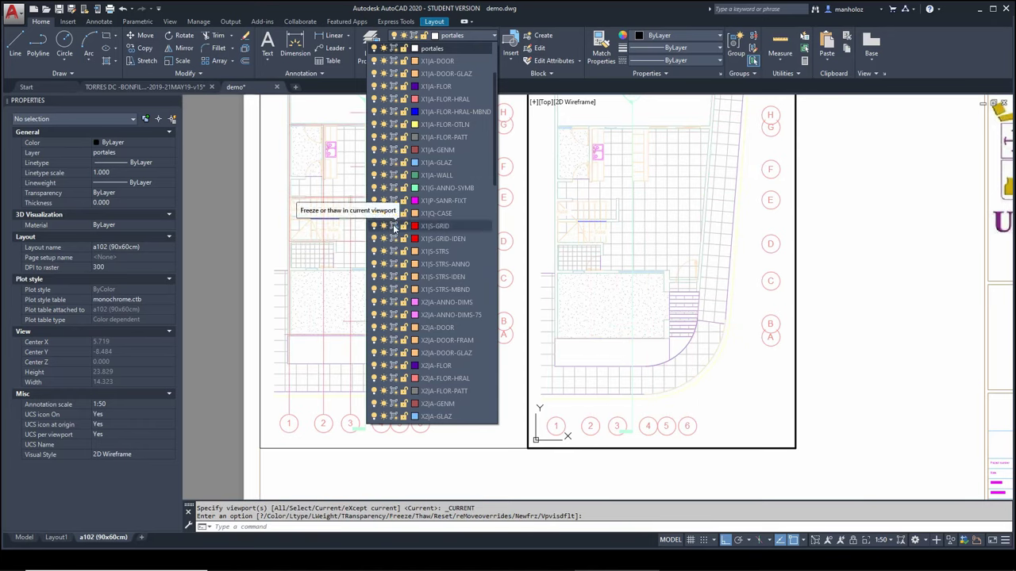
left_click(394, 226)
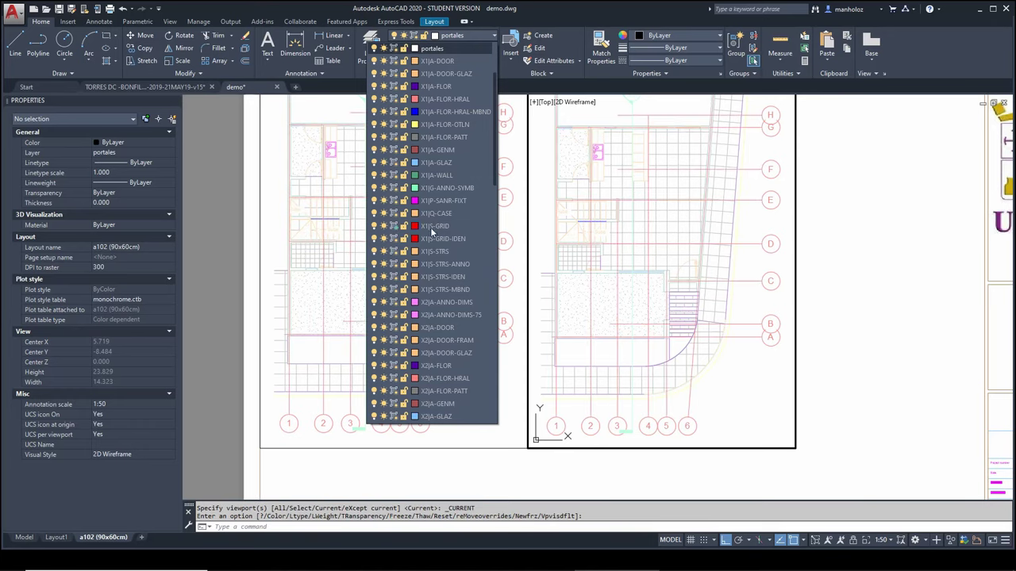
left_click(578, 326)
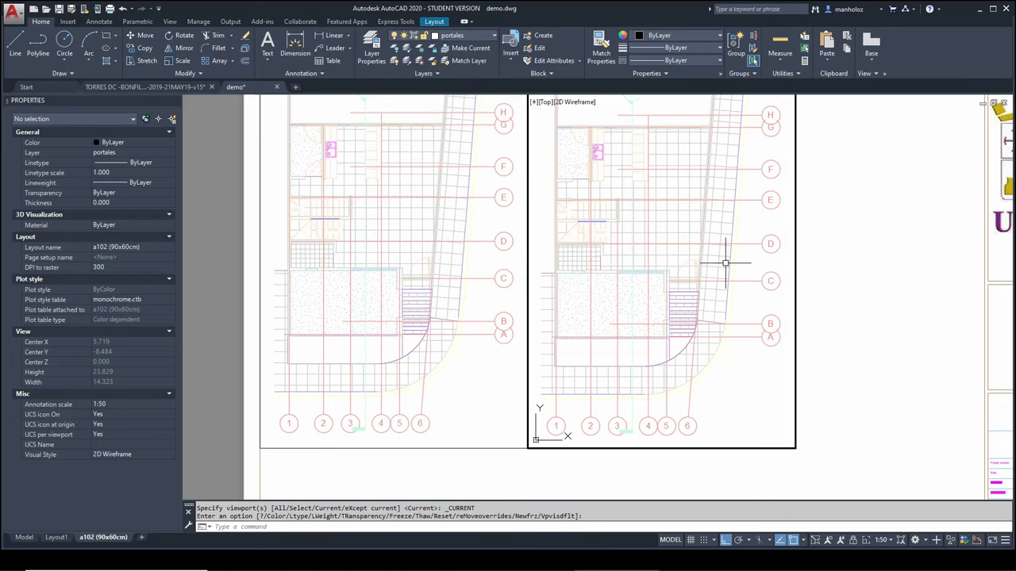
Scale the right viewport to 1:20 and frame grid bubbles A to D inside it.
left_click(892, 541)
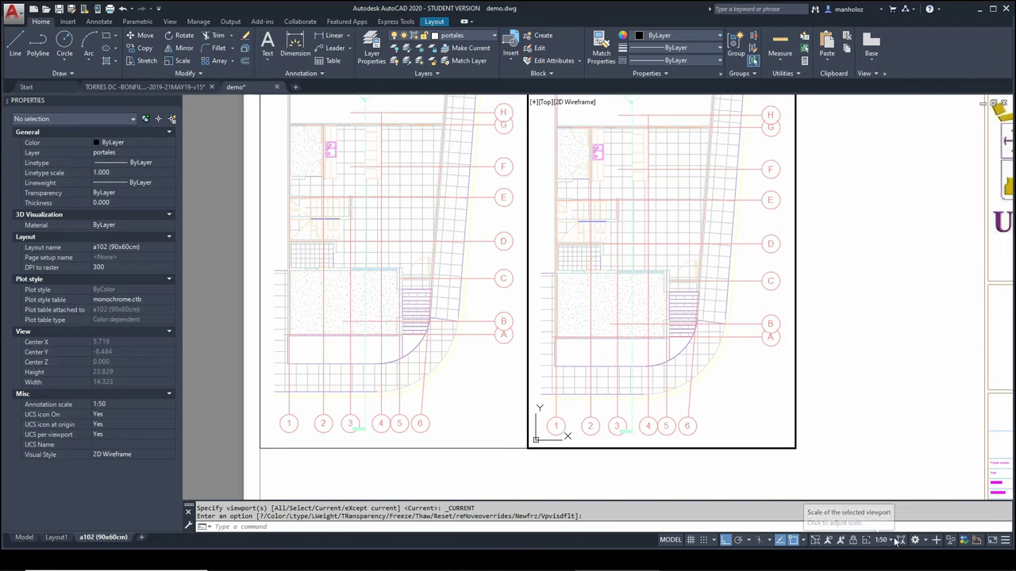
left_click(831, 485)
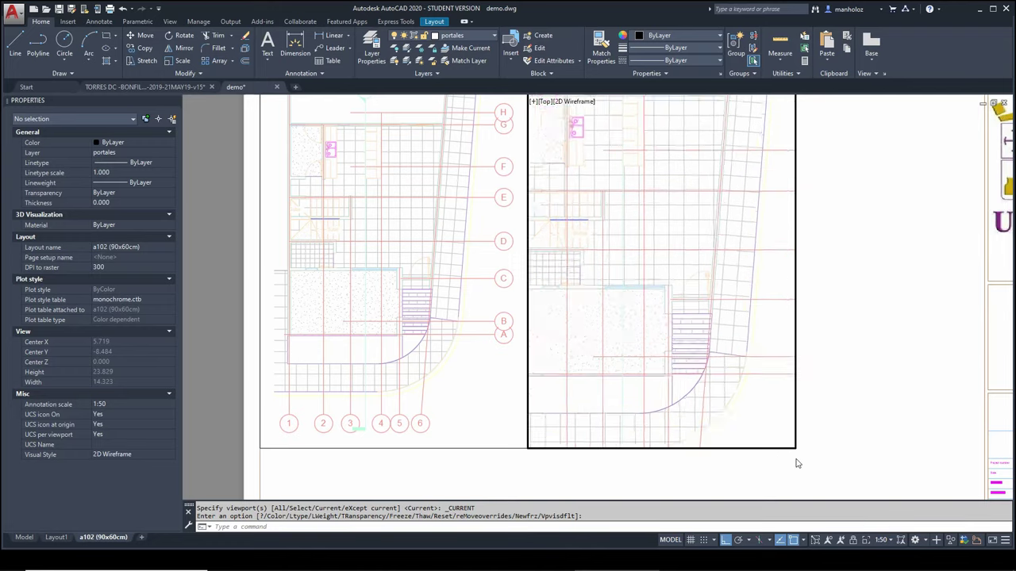
middle_click_drag(492, 237, 535, 154)
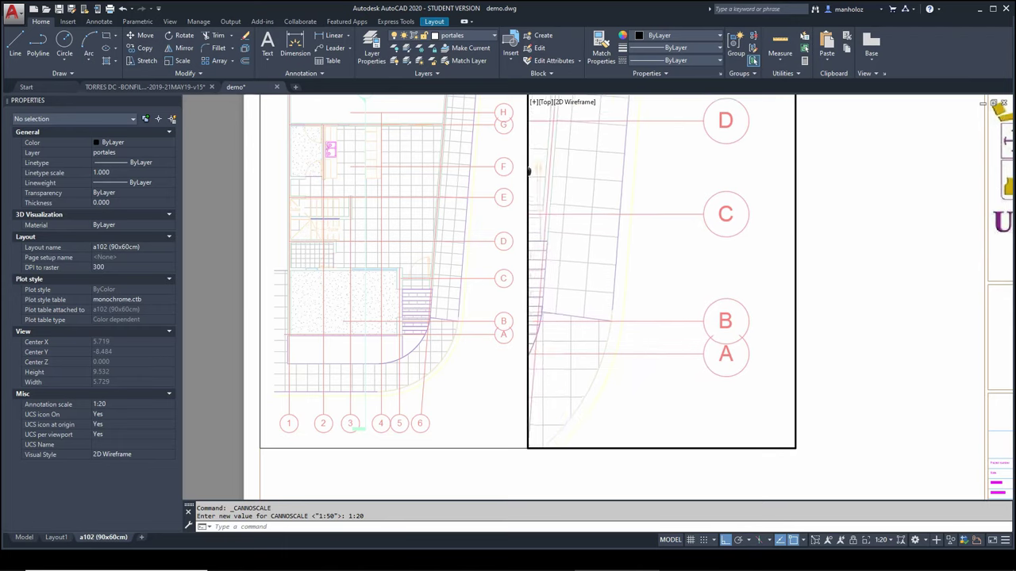
middle_click_drag(737, 200, 738, 205)
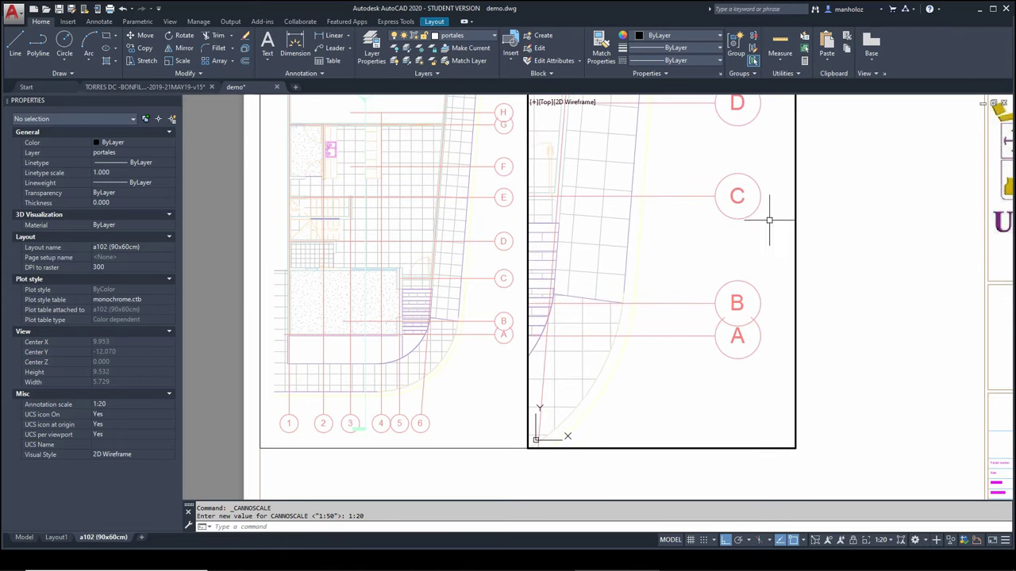
double_click(866, 270)
scroll(810, 183, "down", 4)
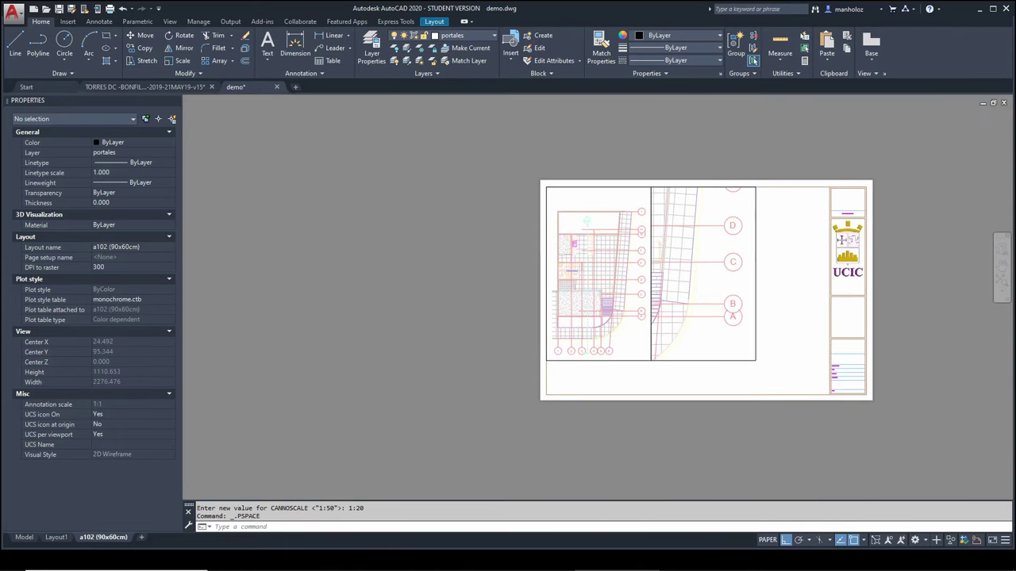
scroll(722, 202, "up", 4)
double_click(680, 199)
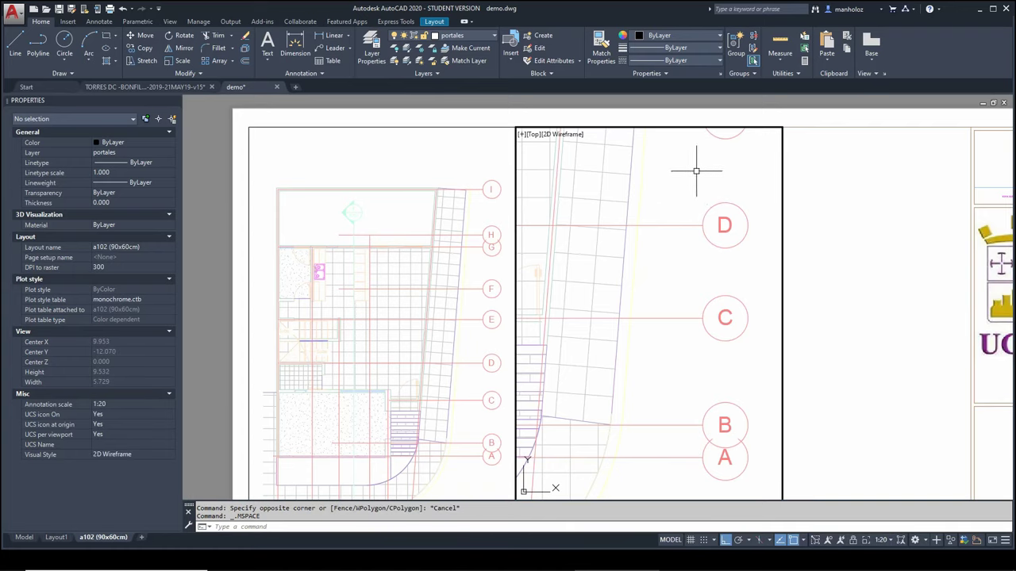
Zoom out and pan the right viewport to bring grid bubbles 1 to 6 into view.
scroll(694, 168, "down", 2)
mouse_move(661, 284)
middle_mouse_down()
mouse_move(707, 217)
mouse_move(767, 204)
middle_mouse_up()
middle_click_drag(593, 306, 648, 301)
mouse_move(562, 295)
middle_mouse_down()
mouse_move(693, 306)
mouse_move(573, 313)
middle_mouse_up()
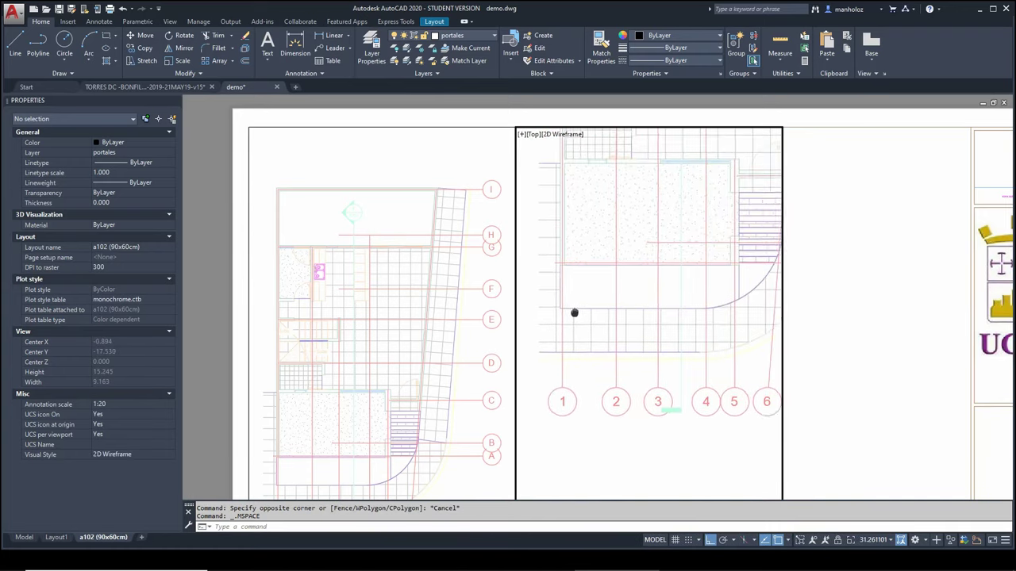
Try realigning the UCS by origin and X axis, cancel, then run PLAN.
type("s")
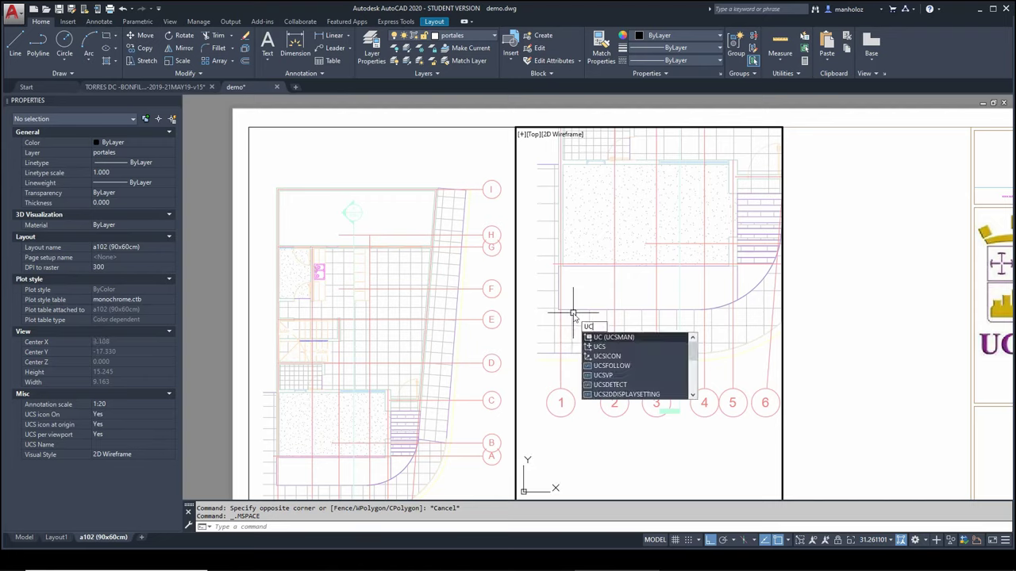
key("Return")
type("v")
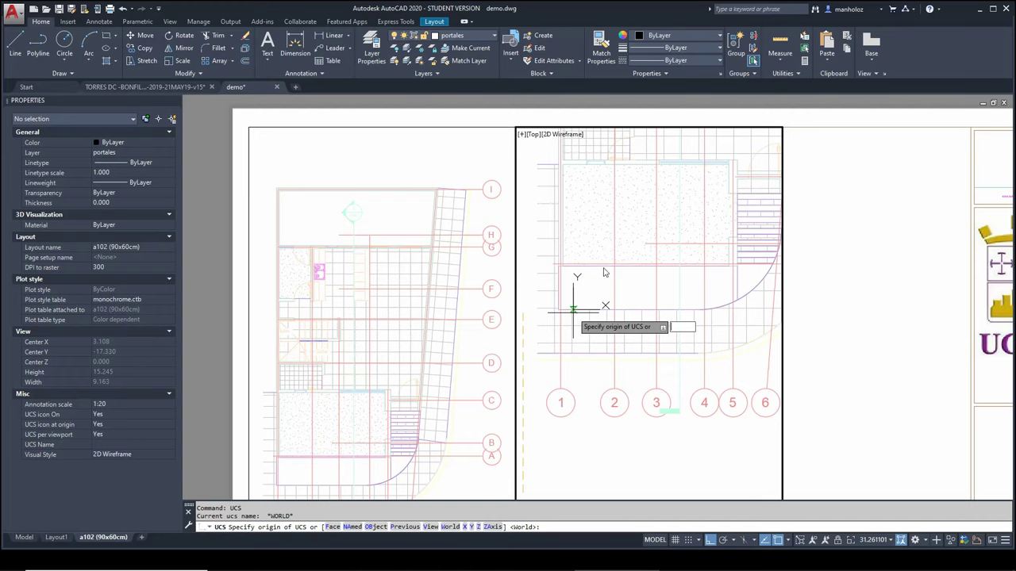
key("Return")
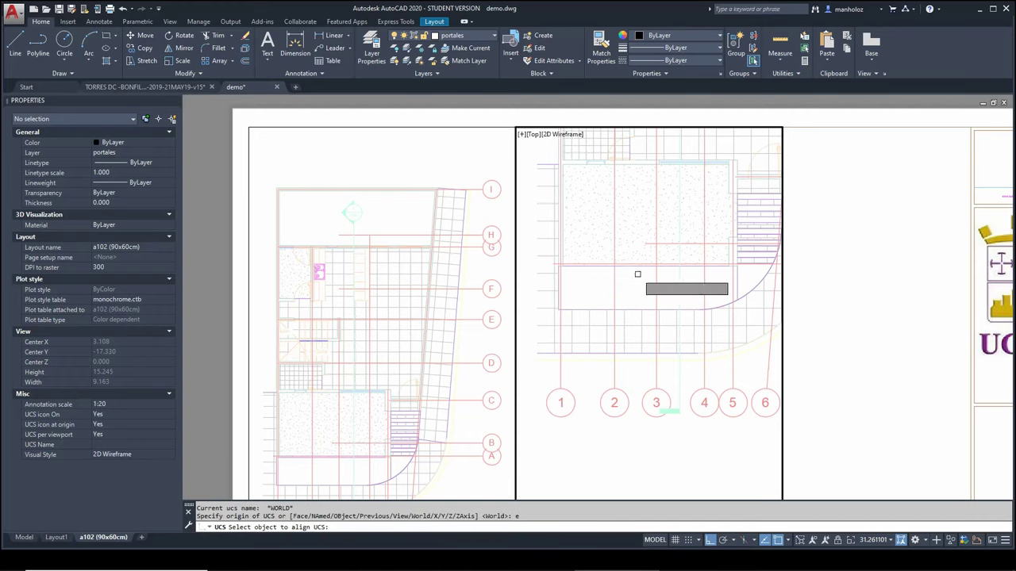
key("Escape")
key("Return")
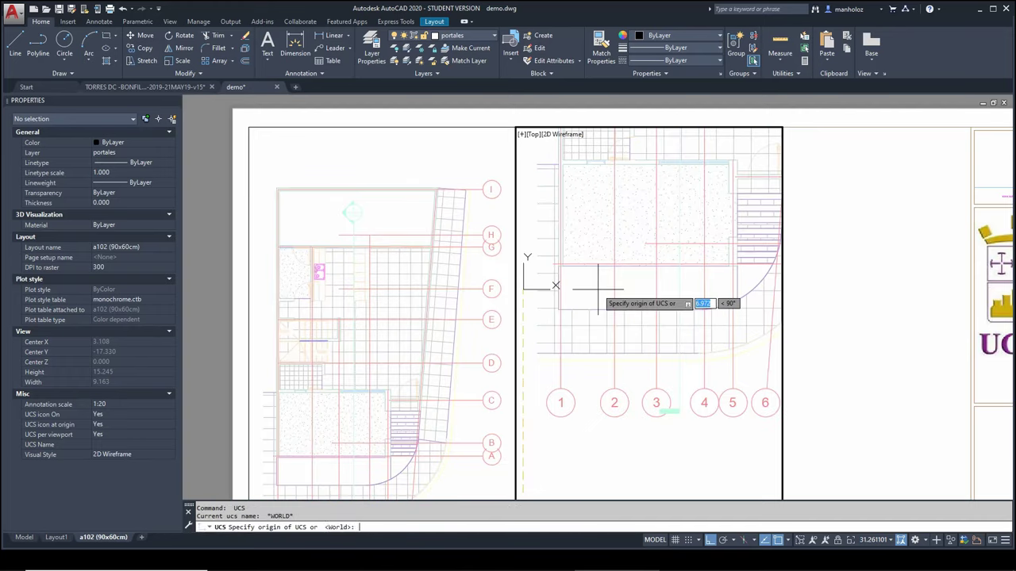
left_click(614, 264)
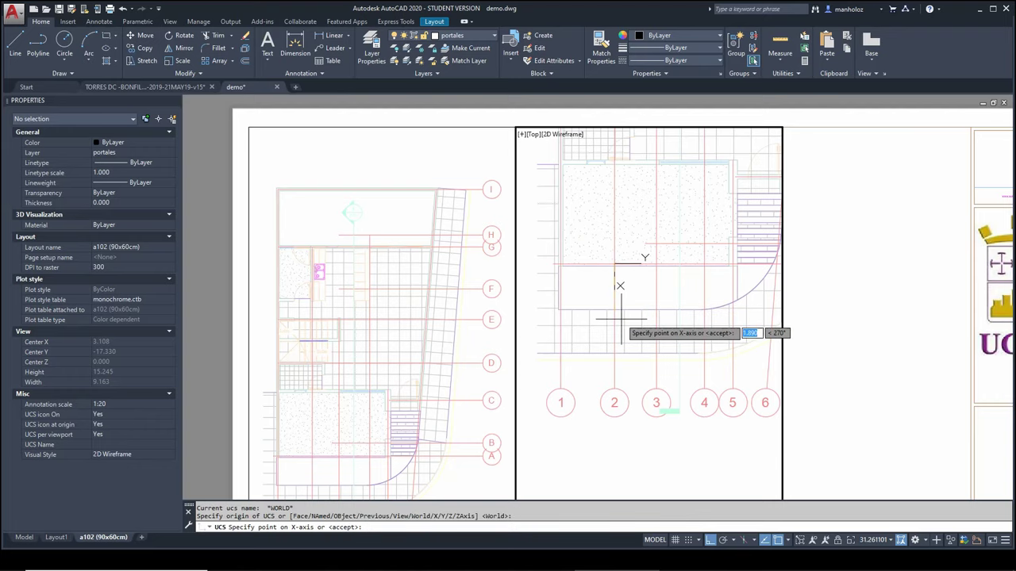
left_click(611, 299)
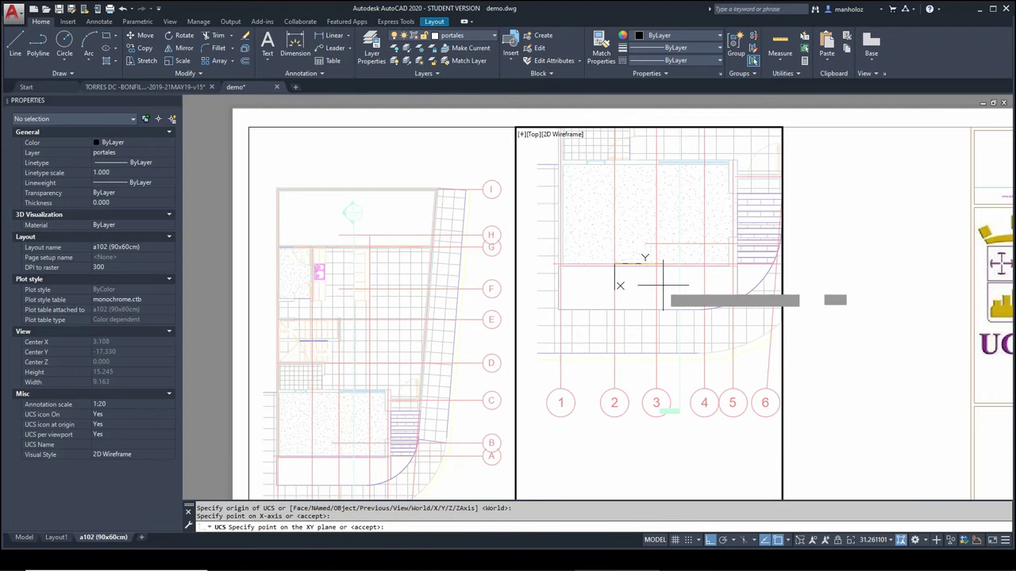
key("Escape")
key("Escape")
type("plan")
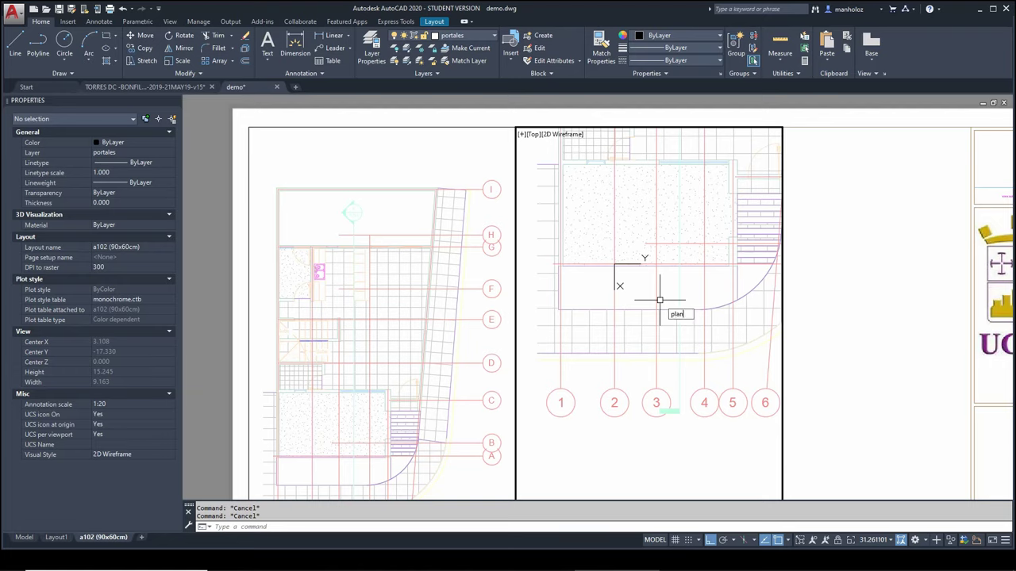
key("Return")
key("Return")
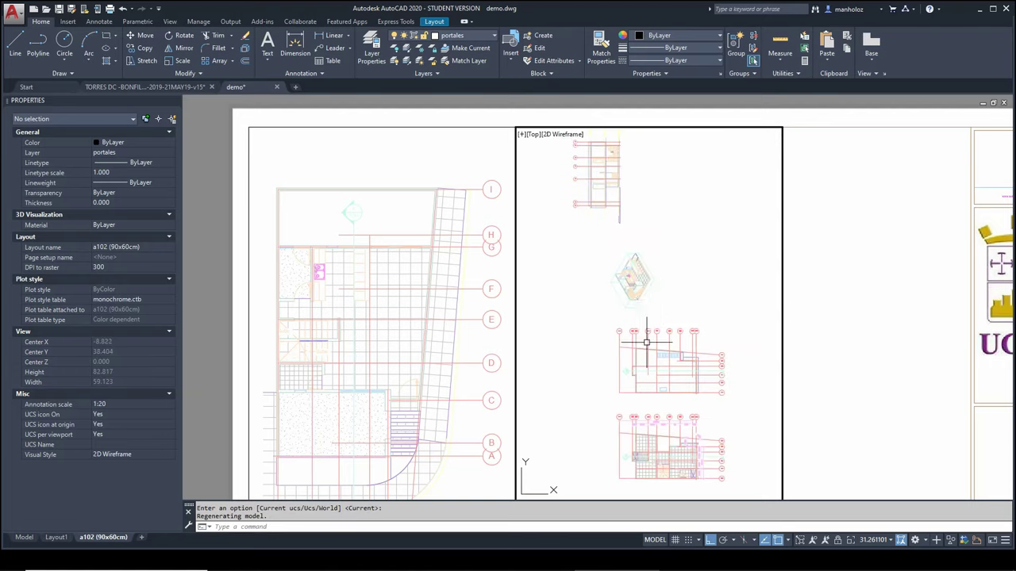
Pan and zoom to the floor plan in the right viewport and set it to 1:50.
middle_click_drag(647, 343, 664, 310)
scroll(646, 297, "up", 5)
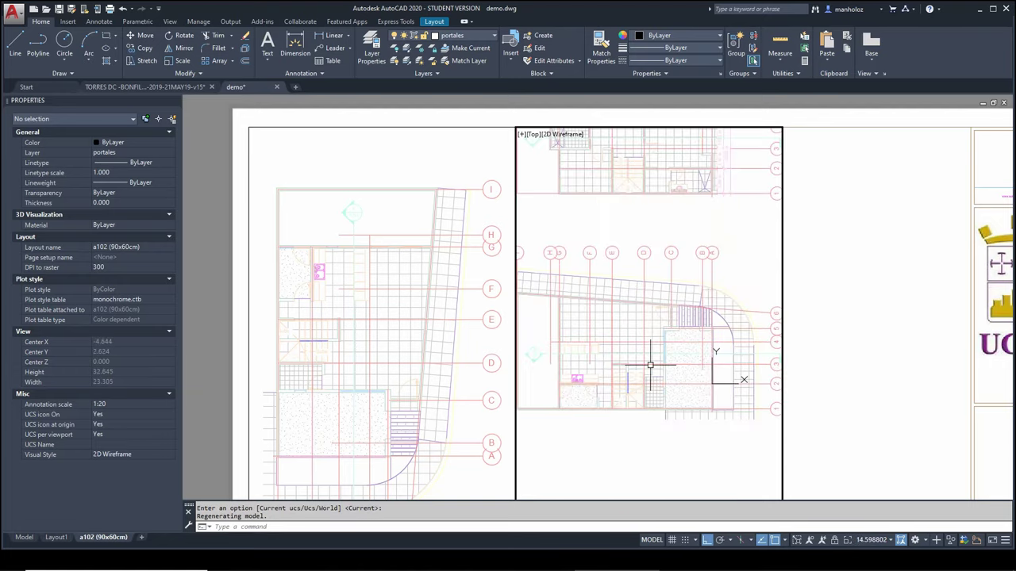
scroll(651, 357, "up", 3)
scroll(691, 352, "down", 3)
middle_click_drag(691, 352, 696, 337)
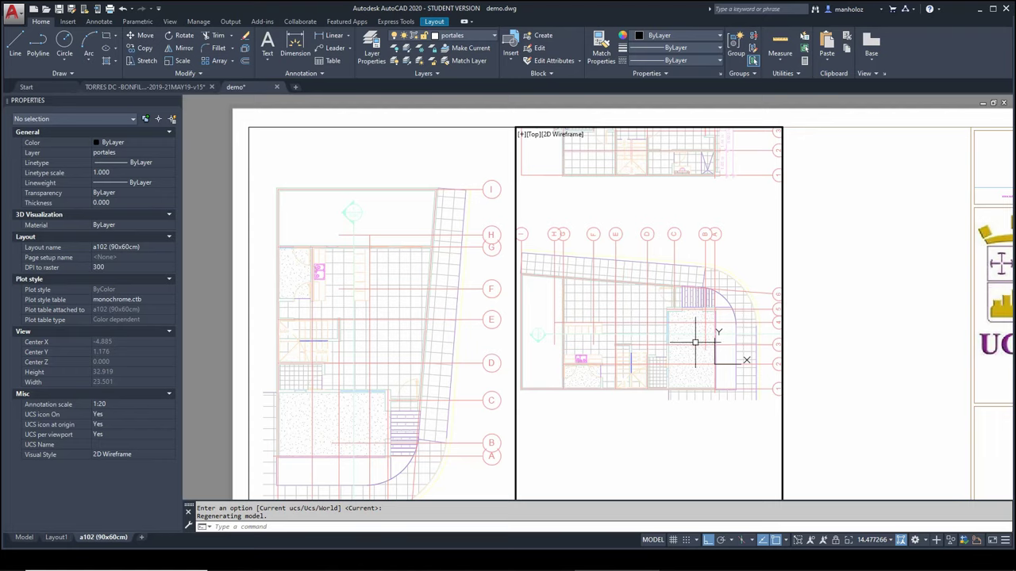
left_click(881, 542)
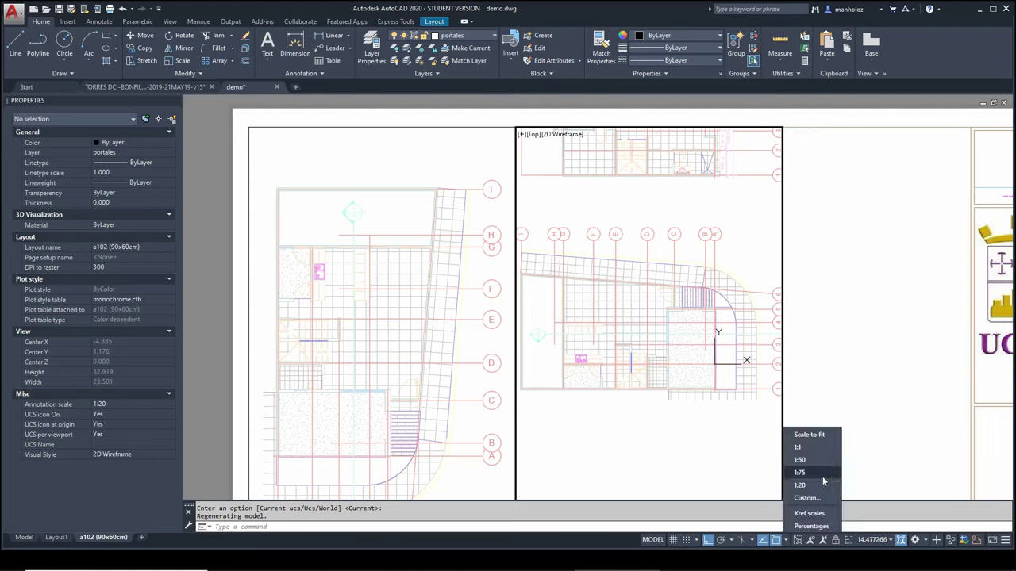
left_click(810, 460)
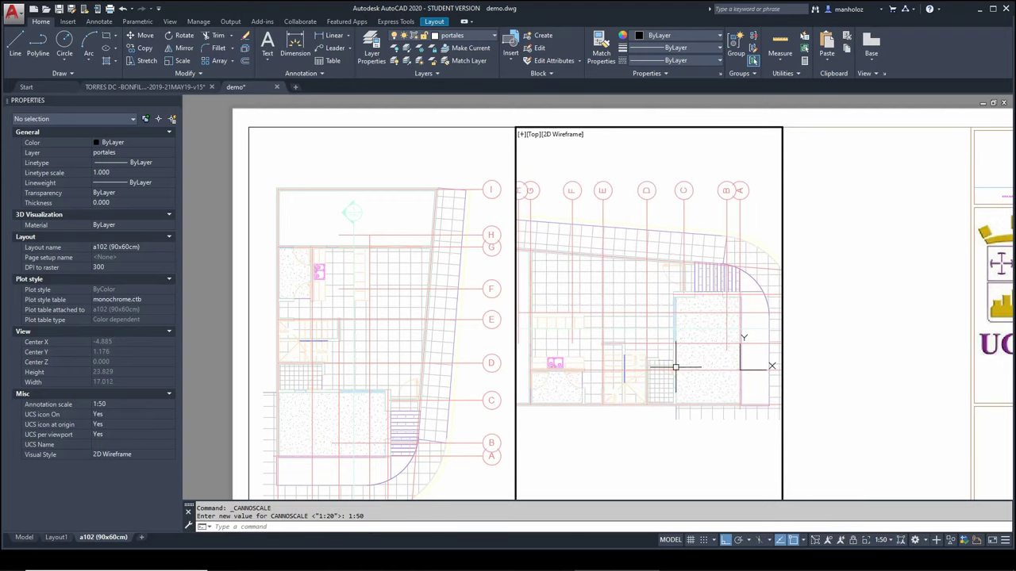
mouse_move(635, 363)
middle_mouse_down()
mouse_move(584, 376)
mouse_move(647, 380)
middle_mouse_up()
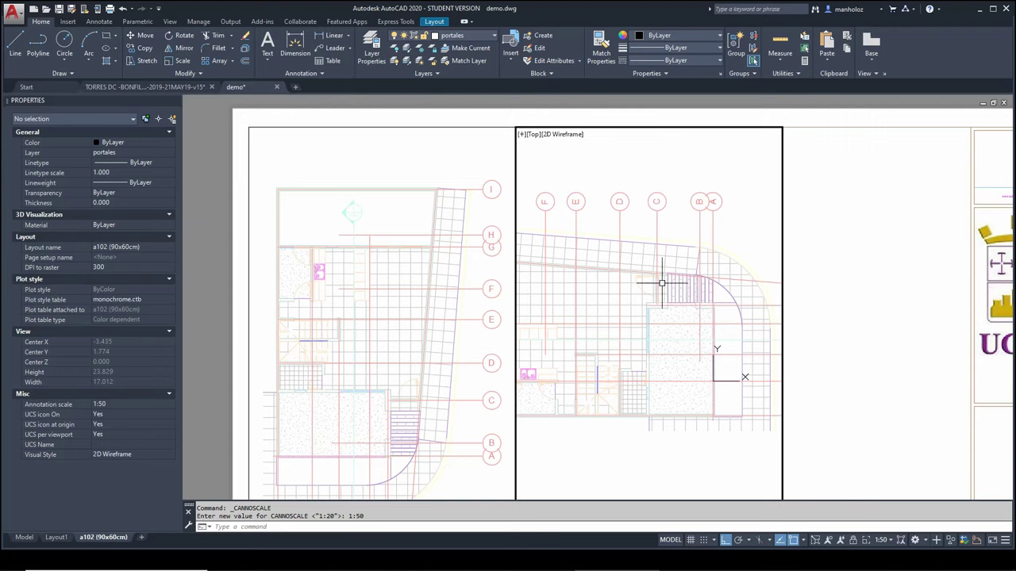
Undo the extra view changes with U, shift the plan down-left, and reapply 1:50.
type("u")
key("Return")
key("Return")
key("Return")
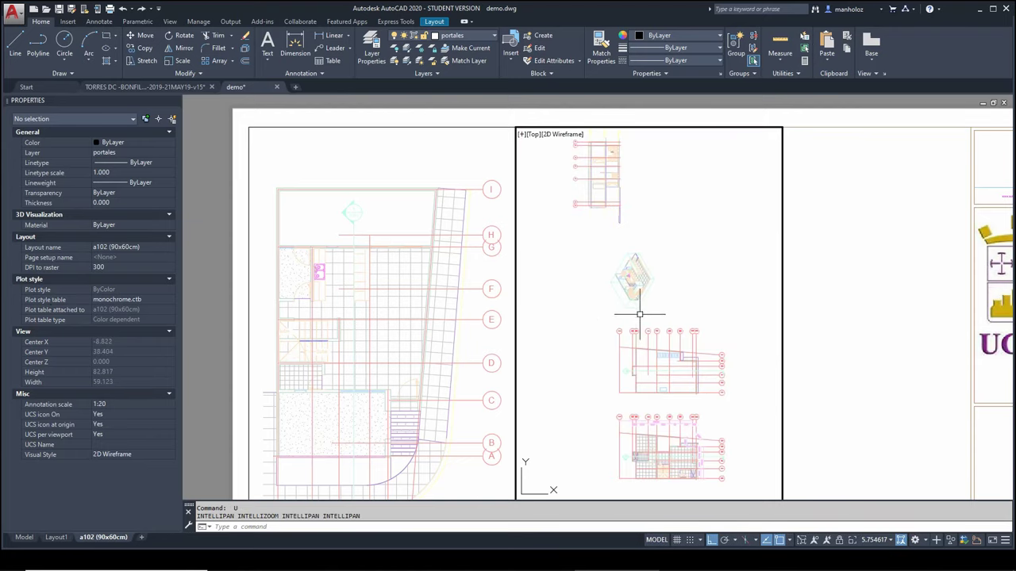
key("Return")
middle_click_drag(675, 297, 630, 356)
type("PLAN")
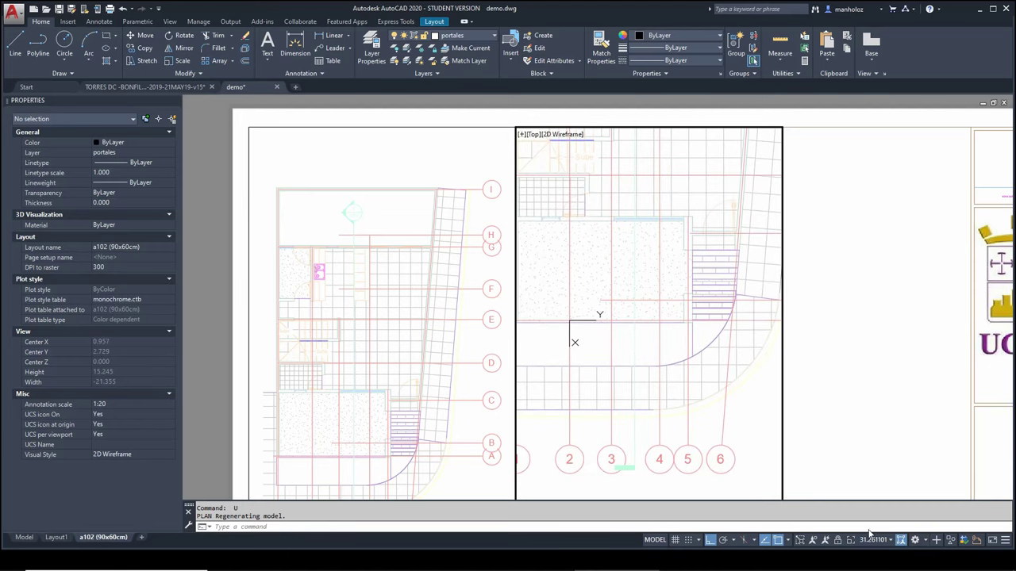
left_click(881, 540)
left_click(800, 460)
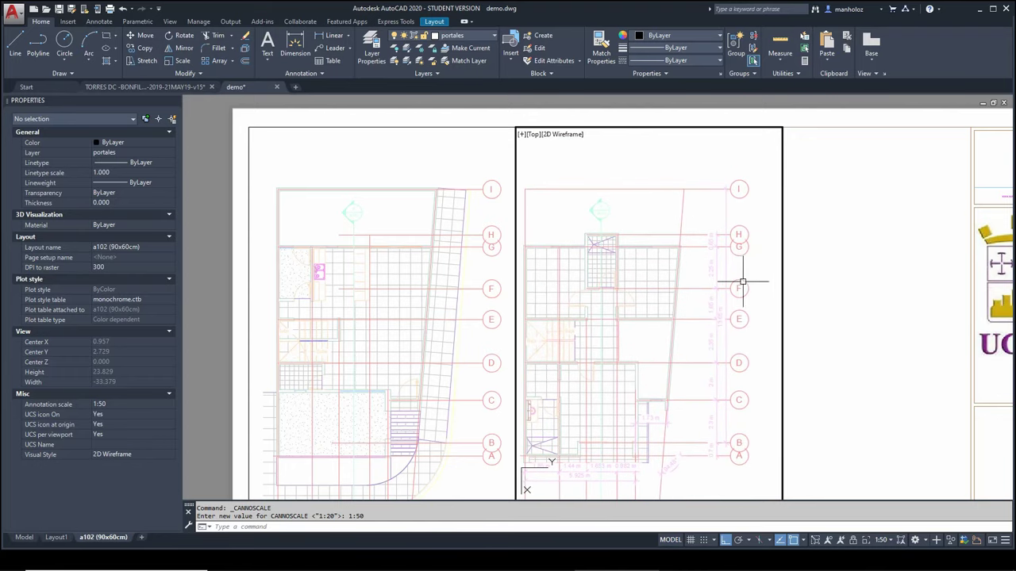
Return to paper space, view the full a102 sheet, and start PLOT with PL.
double_click(847, 272)
scroll(825, 262, "down", 5)
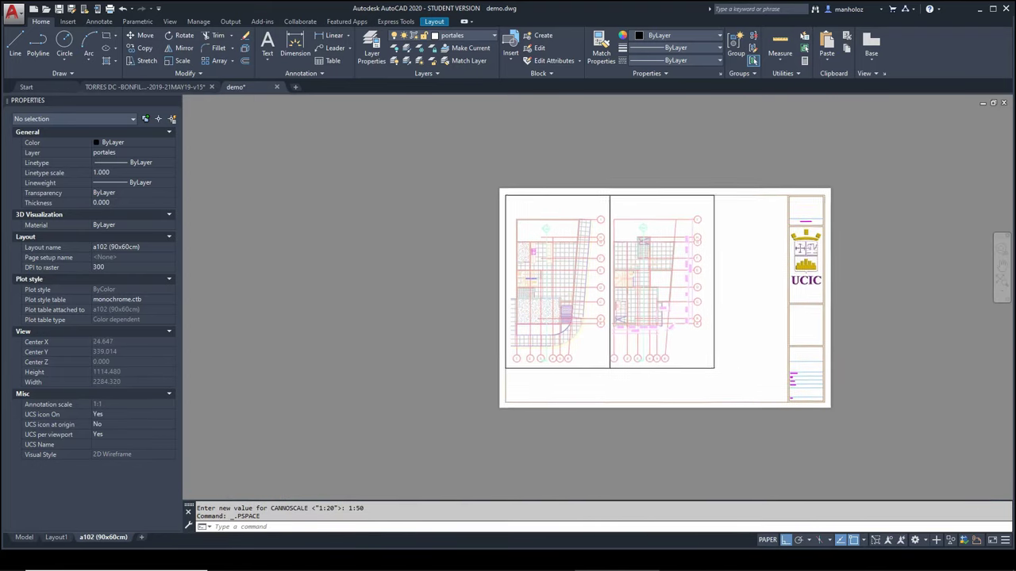
scroll(712, 300, "up", 5)
scroll(713, 296, "down", 3)
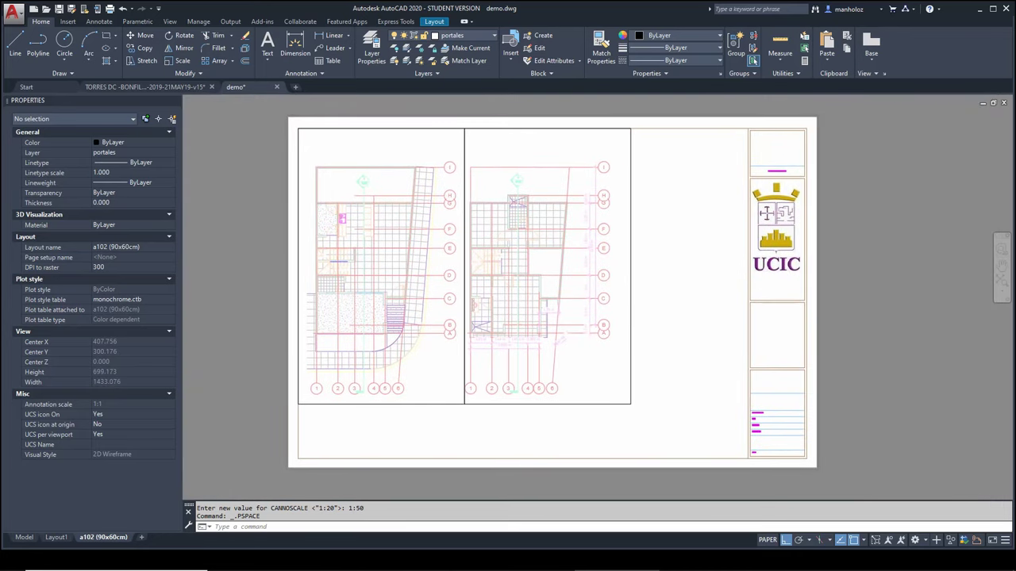
key("Escape")
key("Escape")
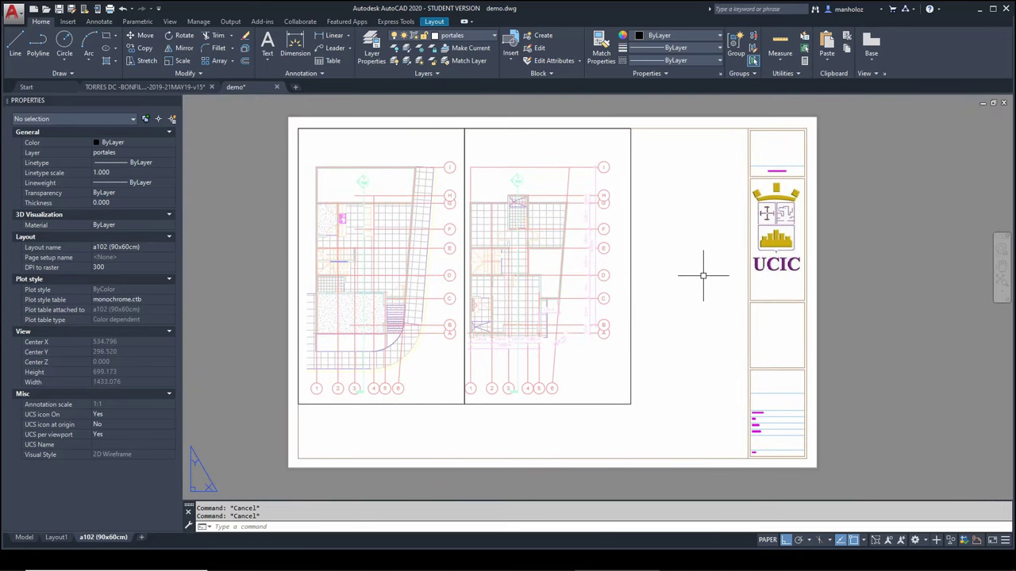
type("pl")
key("Return")
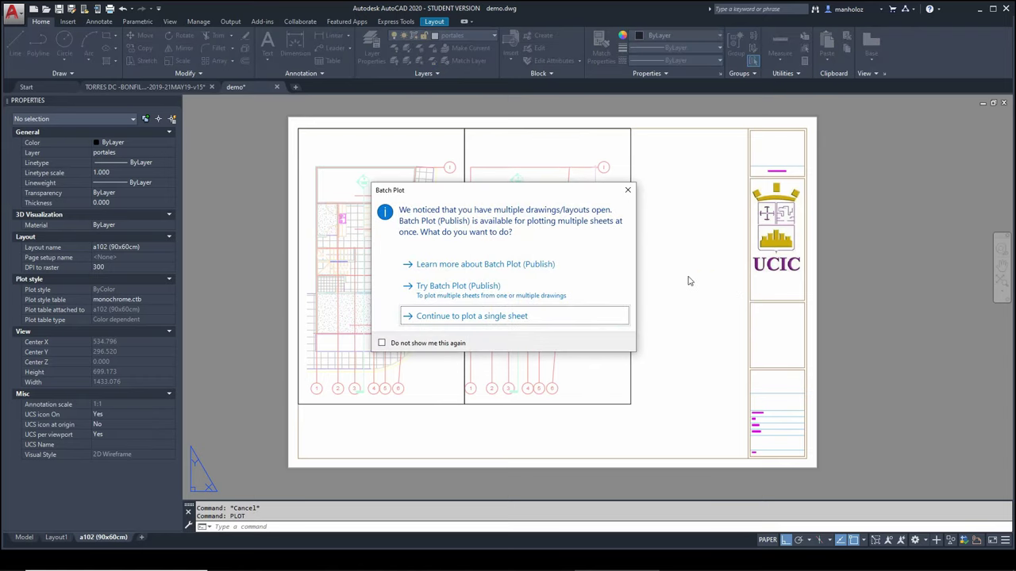
Continue plotting a single sheet and choose New… from the Plot style table list.
left_click(488, 325)
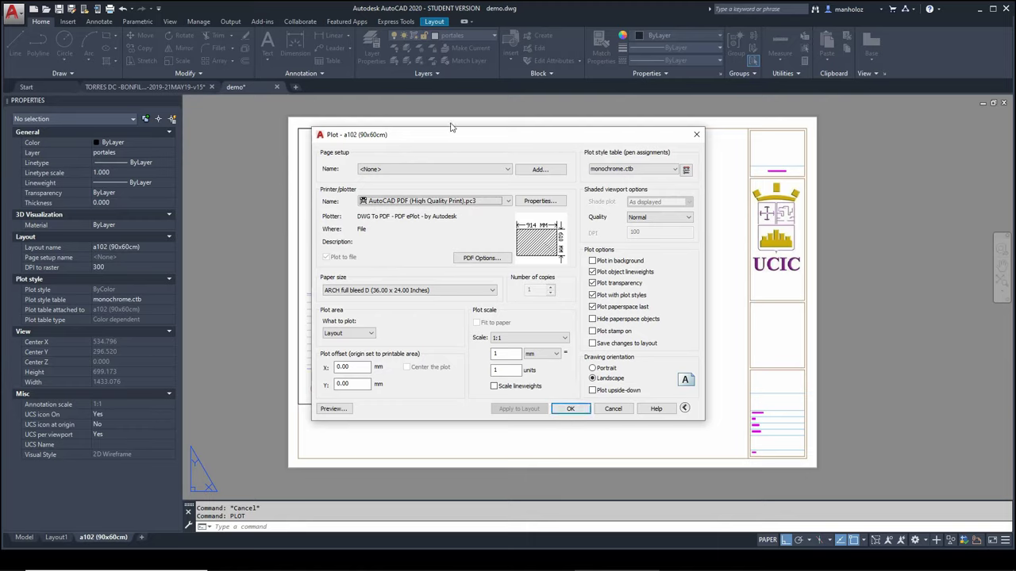
mouse_move(537, 138)
left_mouse_down()
mouse_move(760, 221)
mouse_move(769, 187)
left_mouse_up()
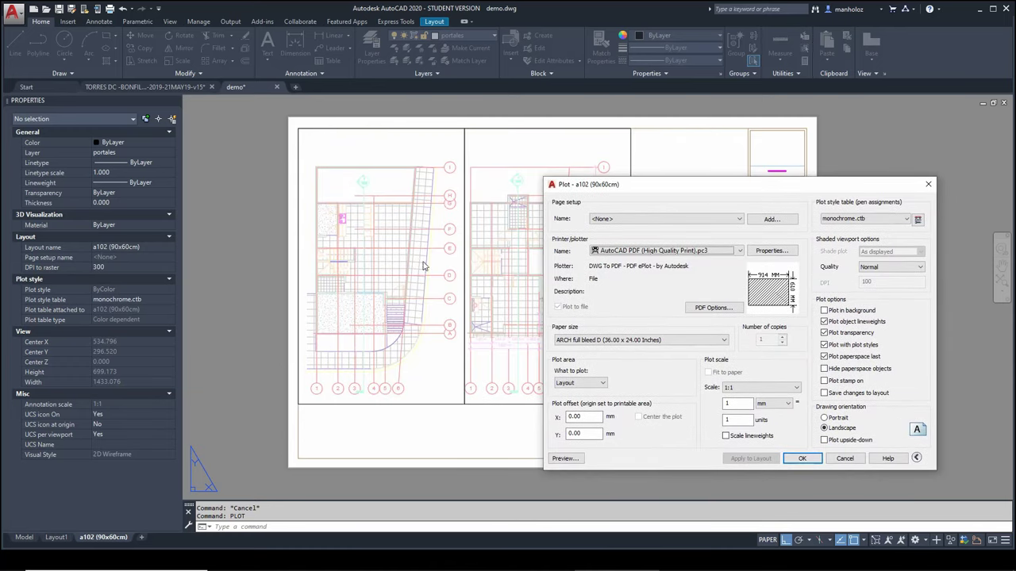
left_click(842, 220)
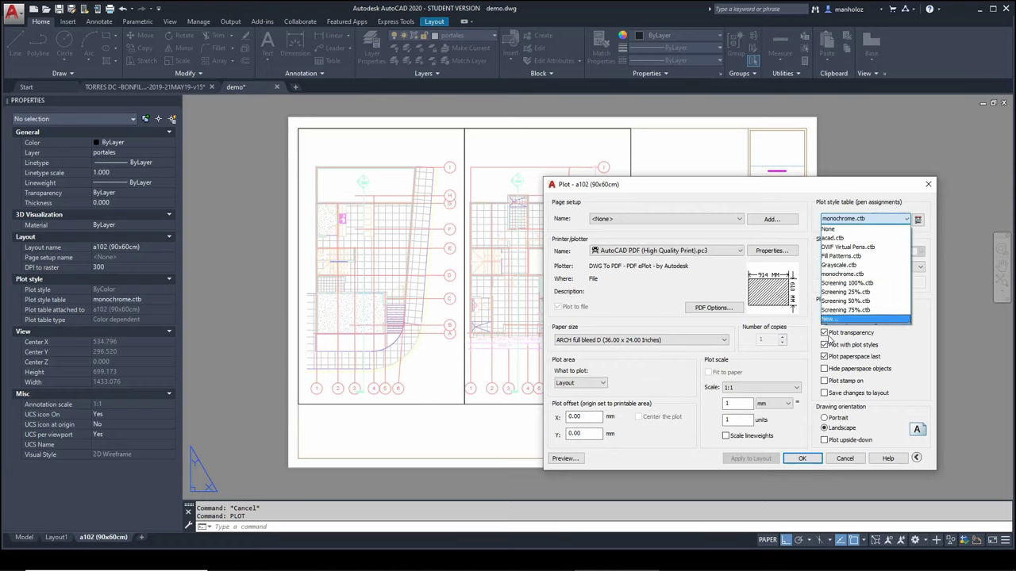
left_click(843, 319)
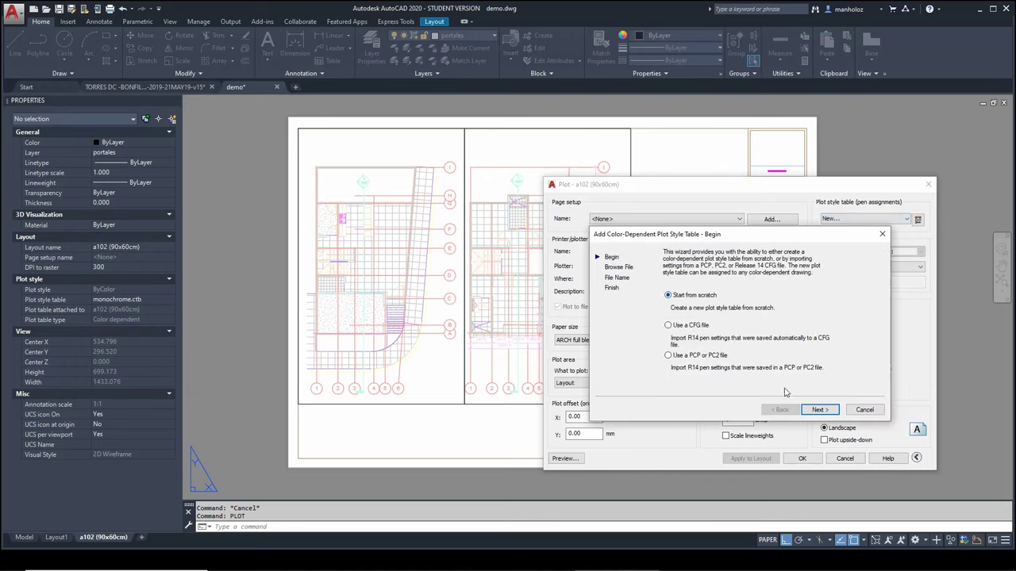
Start a new plot style table from scratch named 'hola' and open it for editing.
left_click(820, 409)
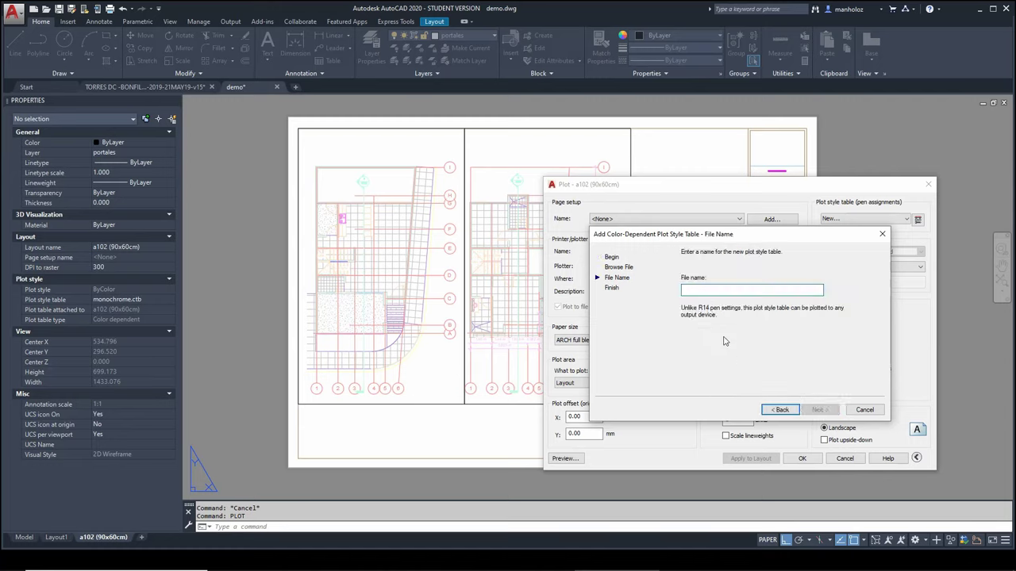
type("hola")
key("Return")
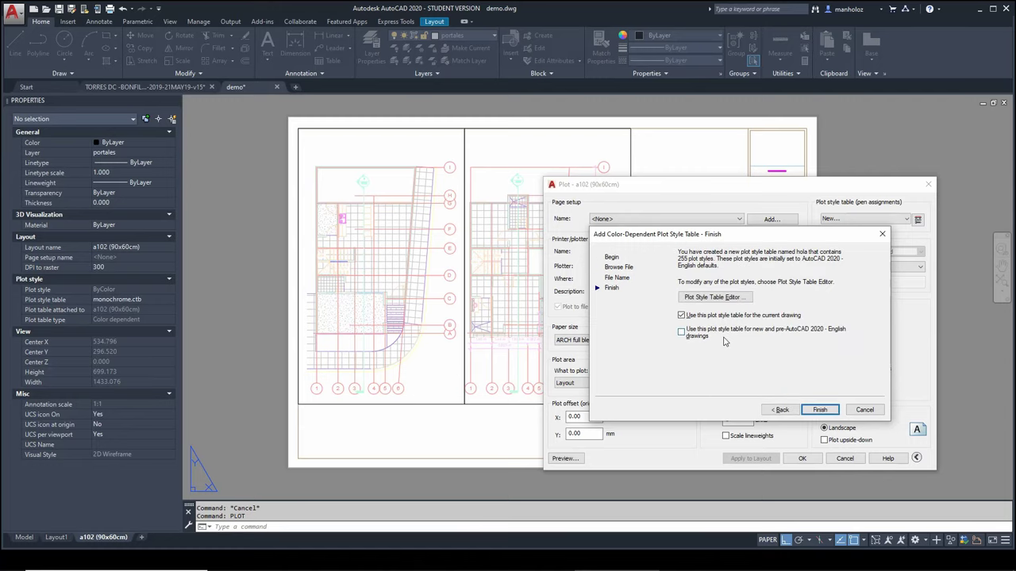
left_click(733, 294)
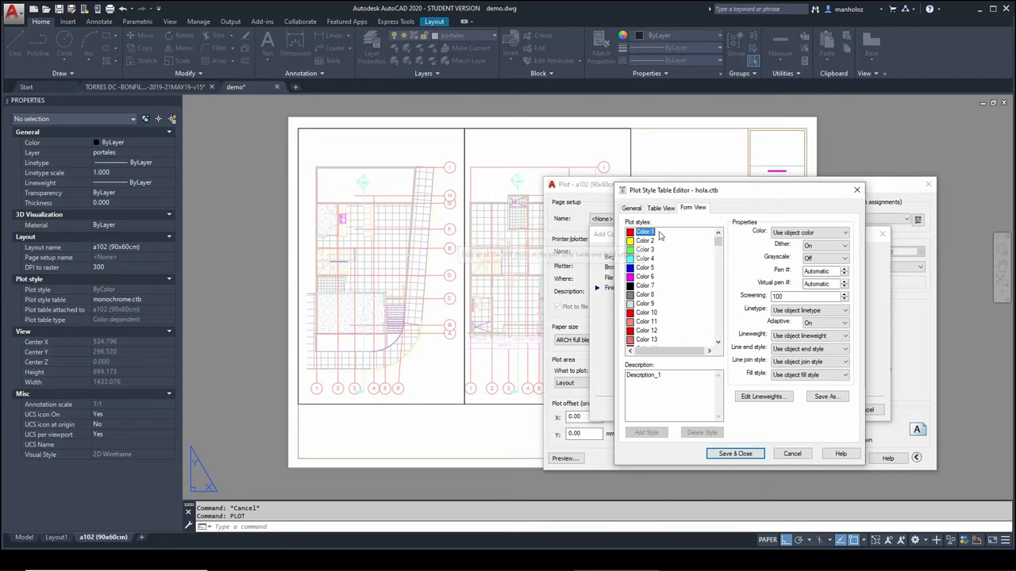
Set Color 1 to plot black at 0.7000 mm lineweight and save the table.
left_click(792, 233)
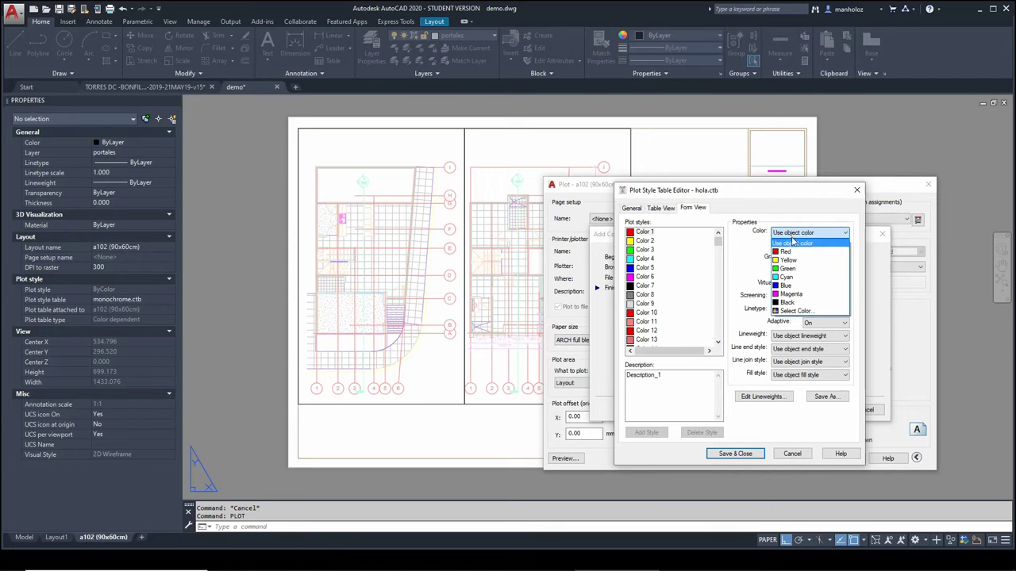
left_click(801, 303)
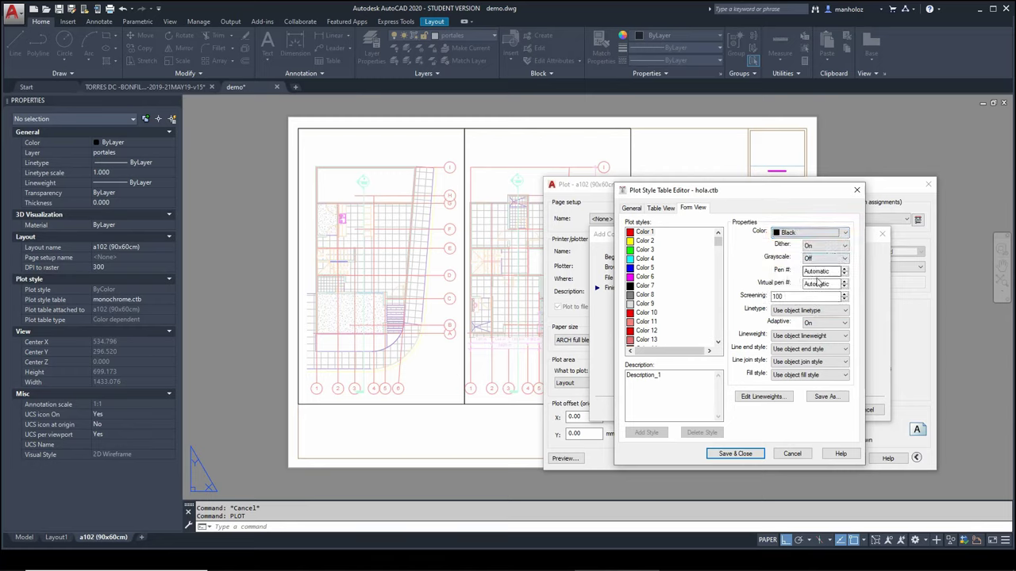
left_click(832, 336)
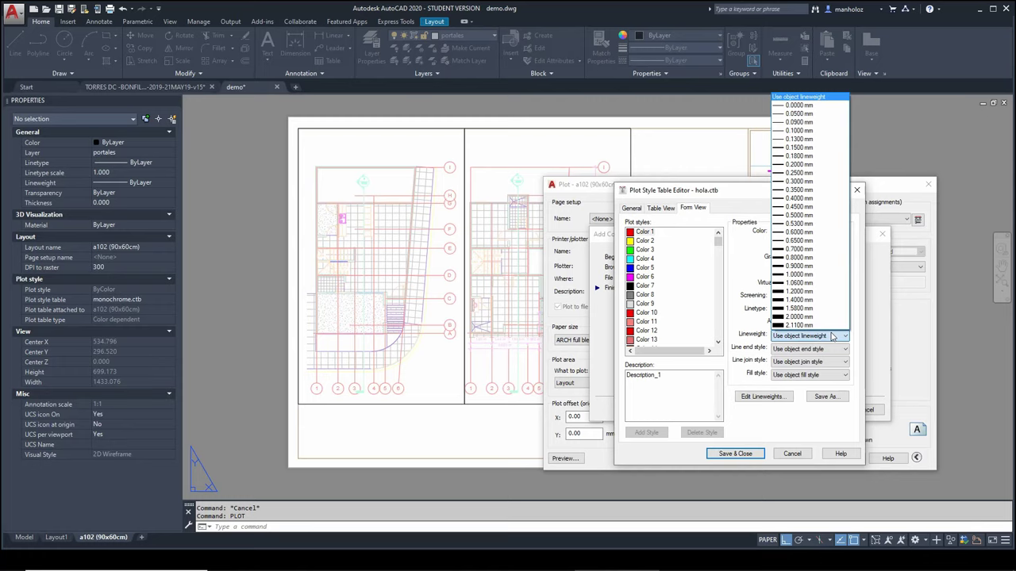
left_click(799, 251)
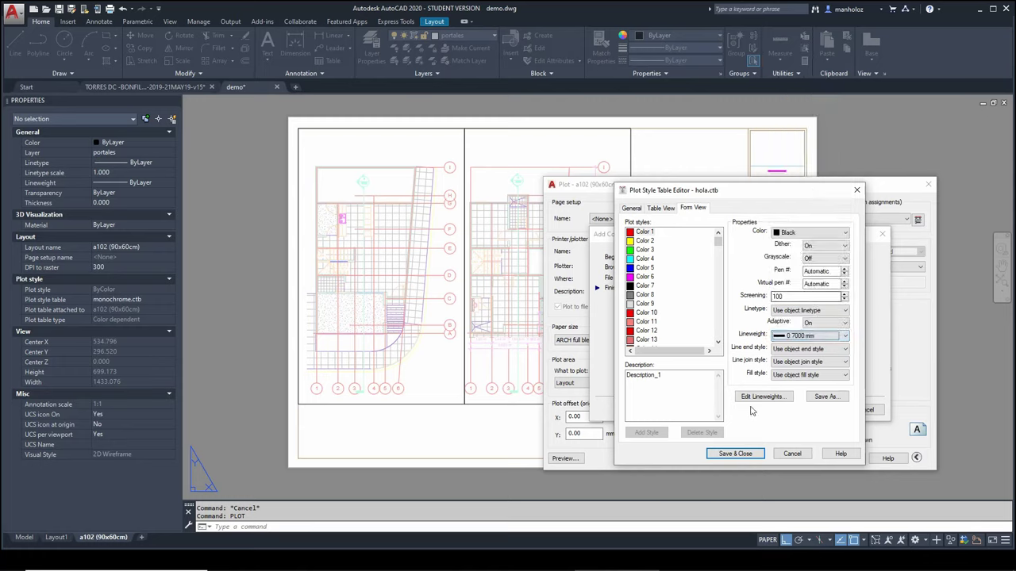
left_click(749, 453)
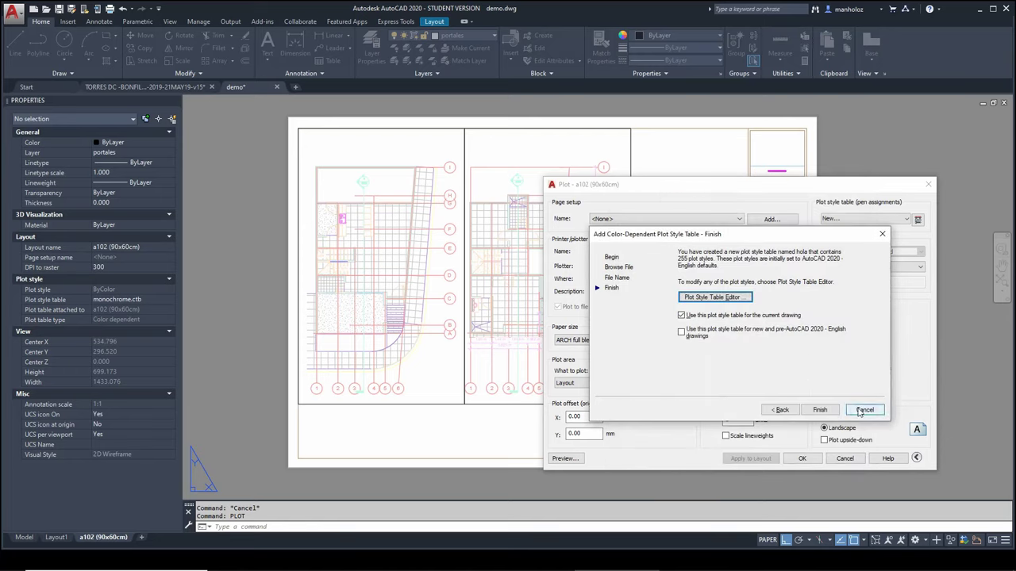
Cancel the new table, keep monochrome.ctb, and accept the plot settings to pick the PDF location.
left_click(861, 411)
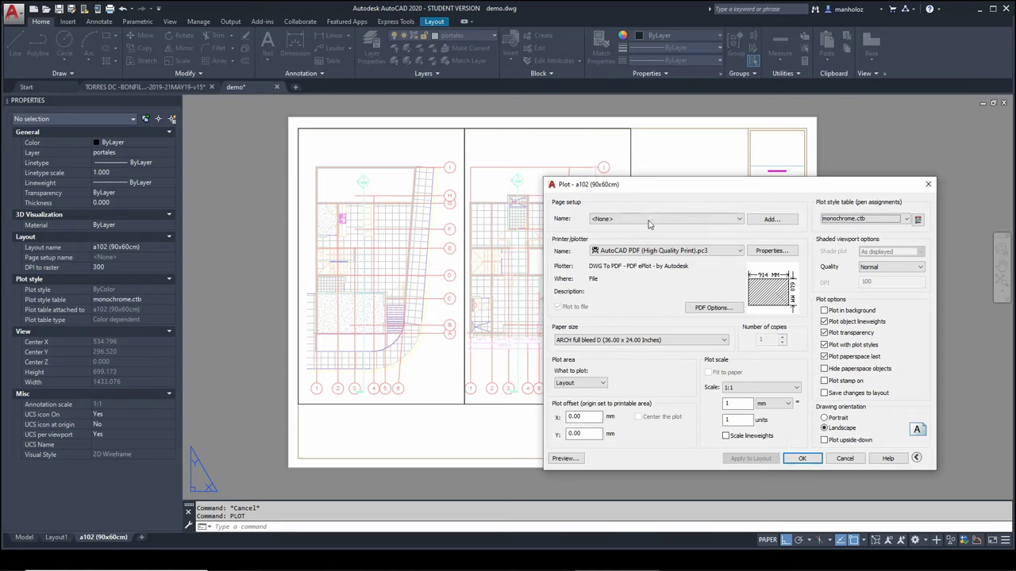
left_click(801, 459)
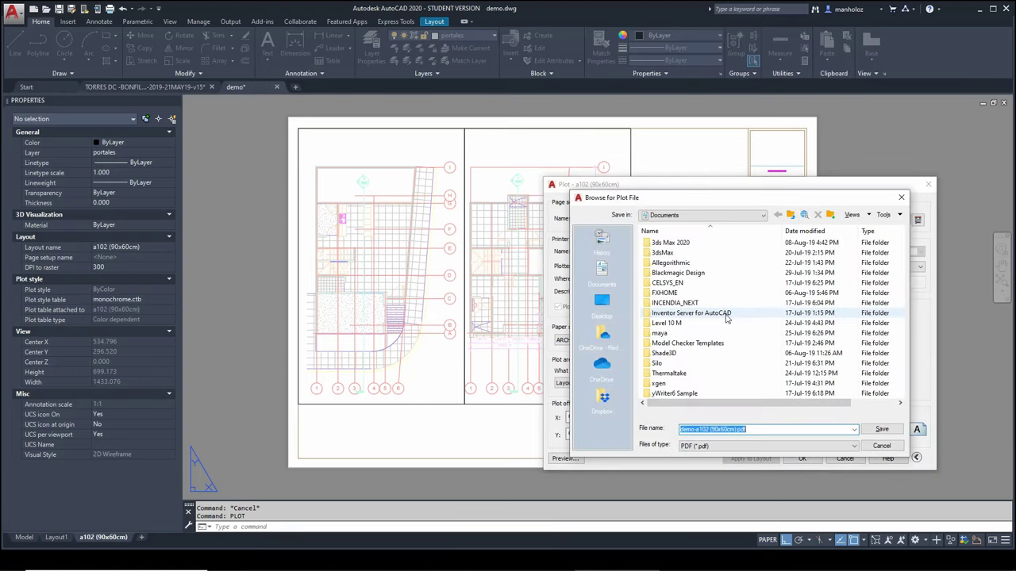